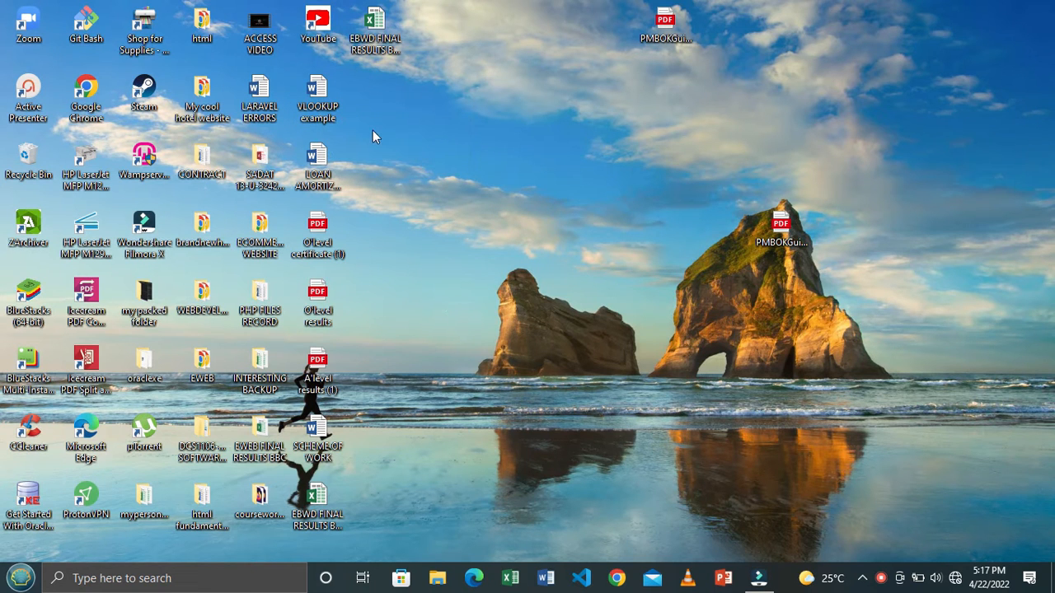
- Open the VLOOKUP example document from the desktop and look through its exercise tables
double_click(321, 99)
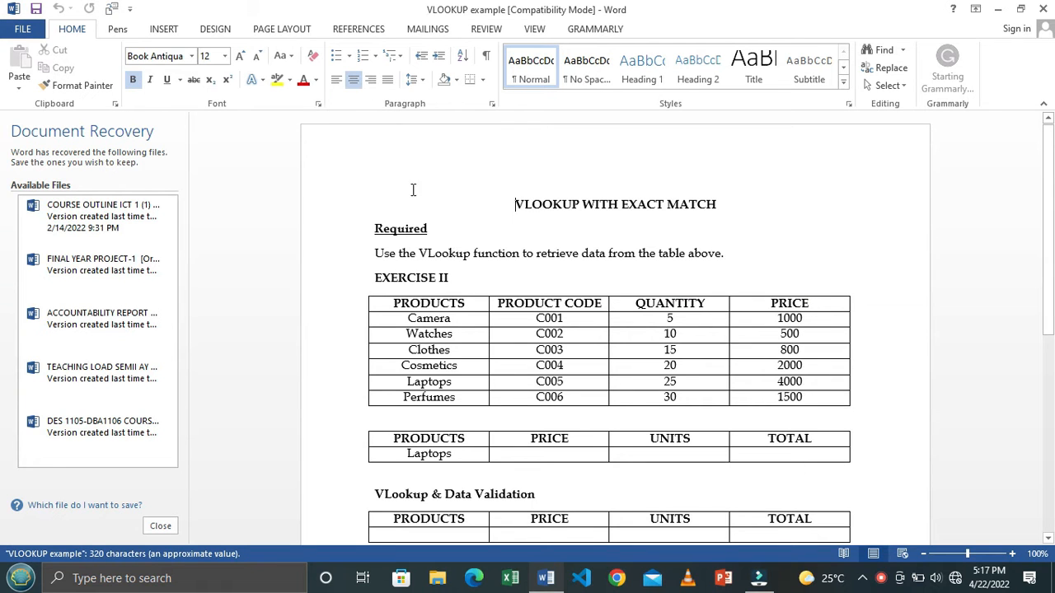
scroll(597, 295, down, 1)
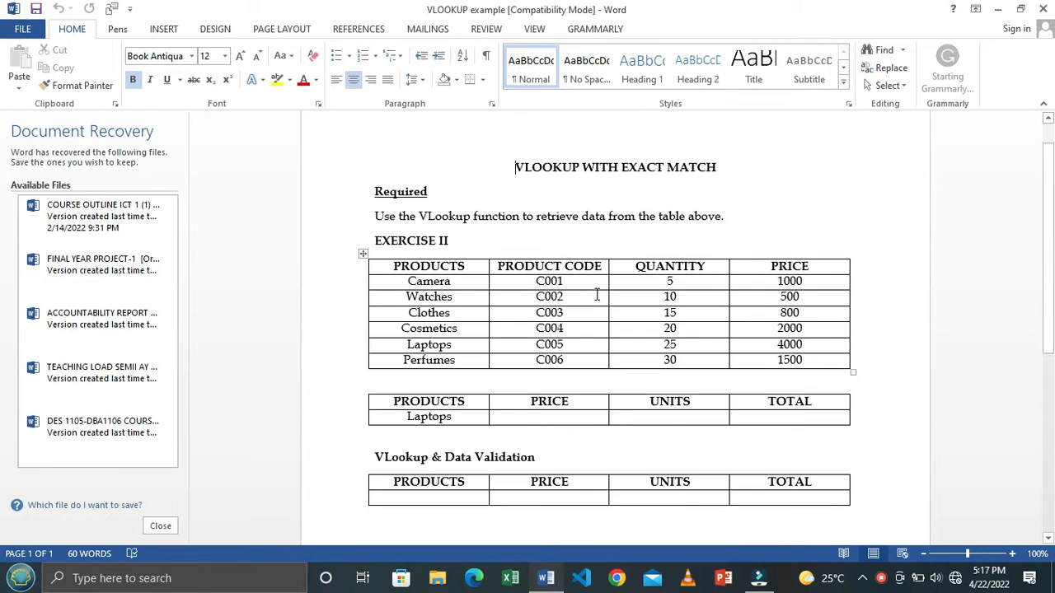
scroll(596, 295, down, 1)
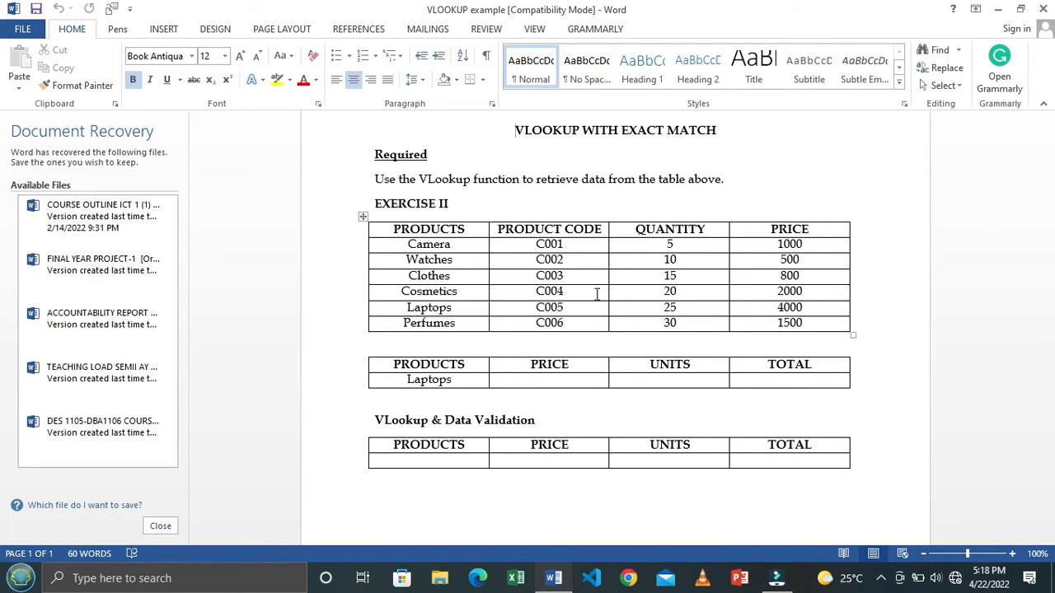
- Minimize the document, create a desktop folder named vlookup and open it
click(998, 10)
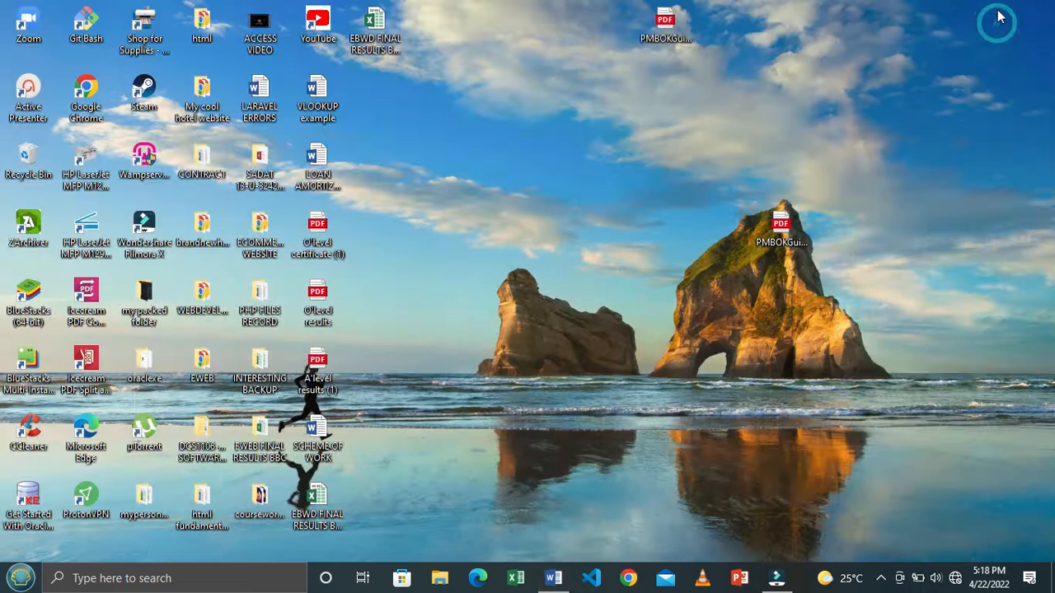
right_click(425, 235)
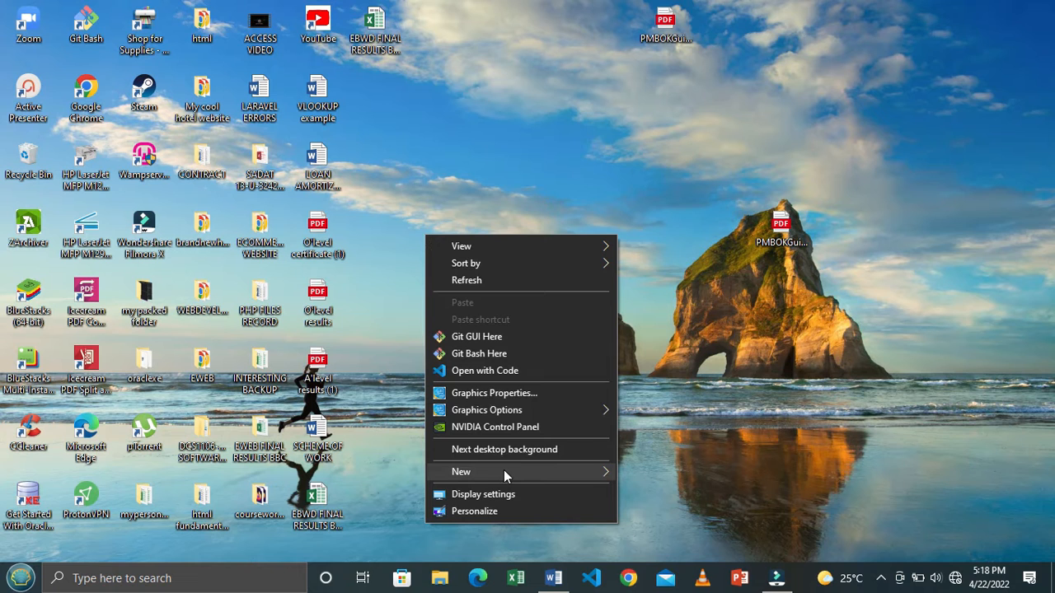
mouse_move(504, 470)
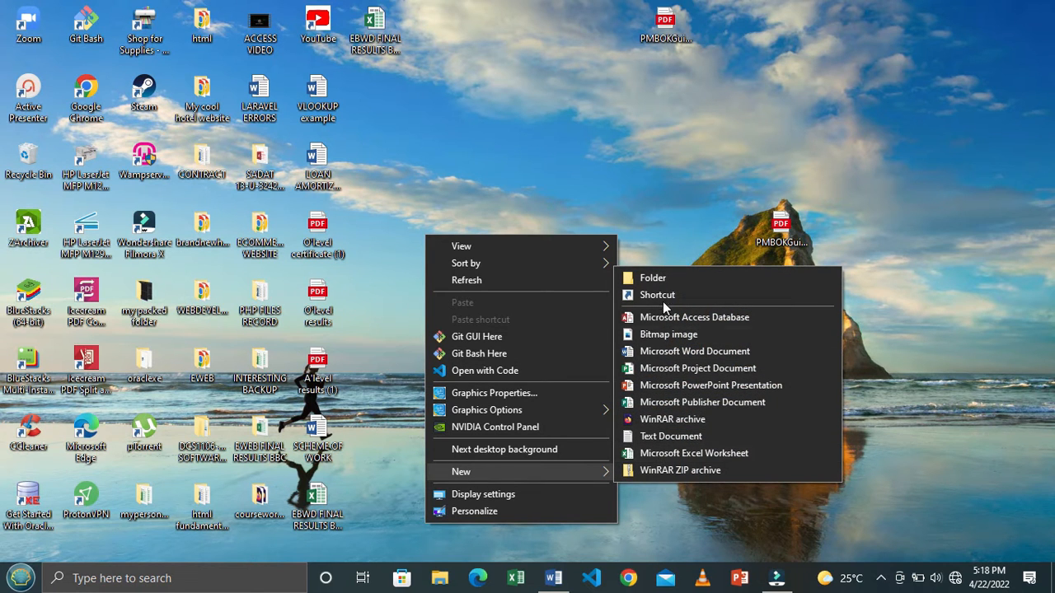
click(665, 279)
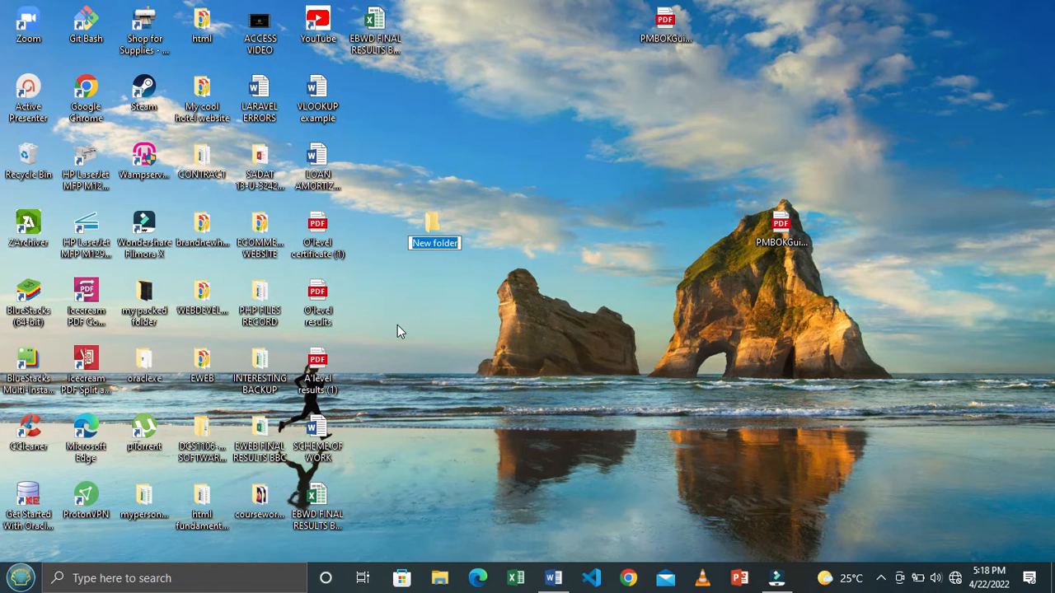
text(vlooku)
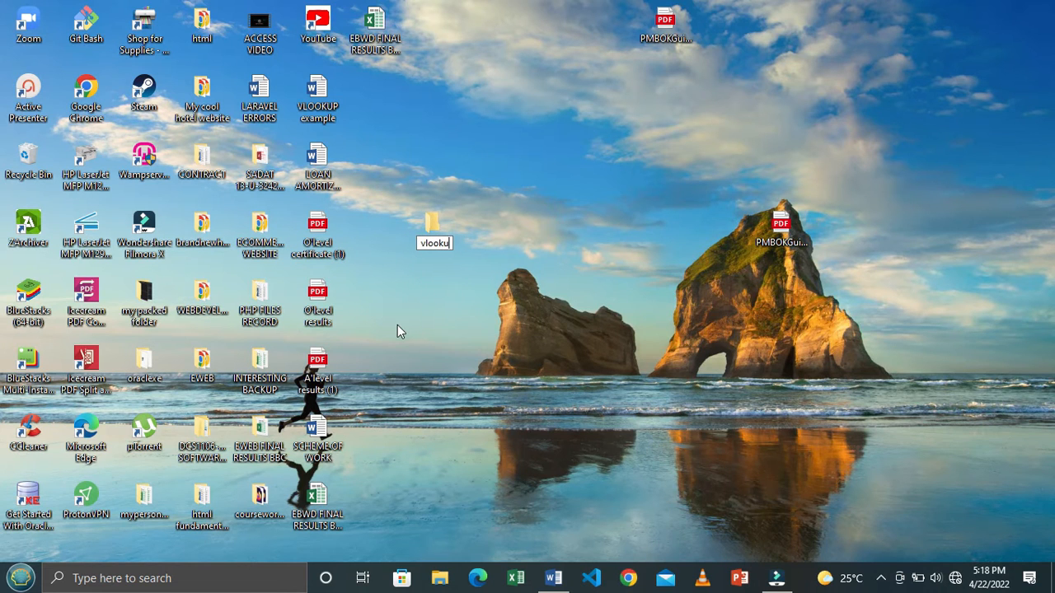
text(p)
key(Return)
key(Return)
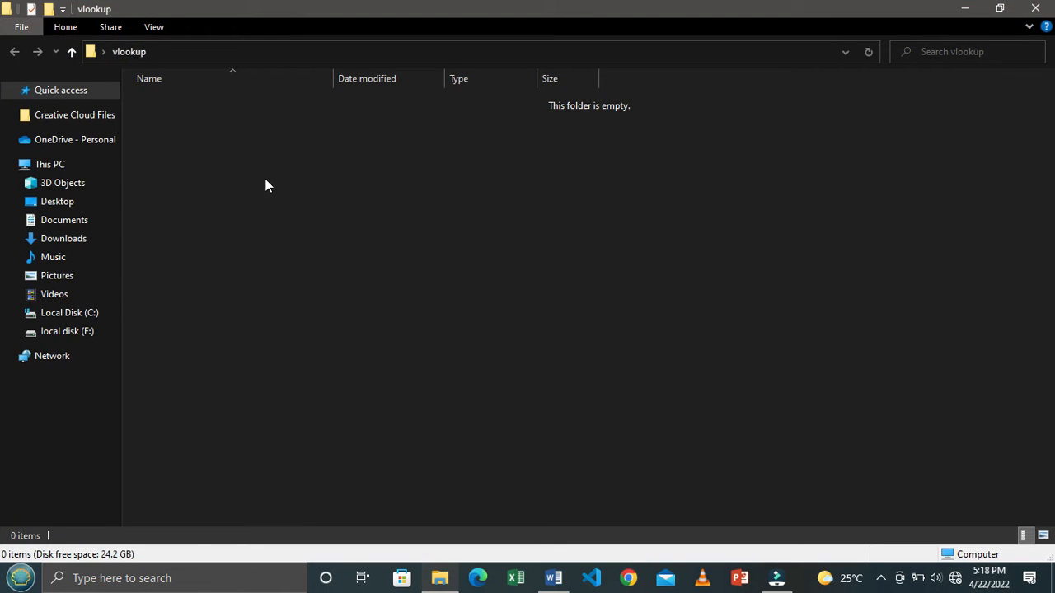
- Create a new Microsoft Excel worksheet in the vlookup folder, keep its default name, and open it in Excel
right_click(222, 122)
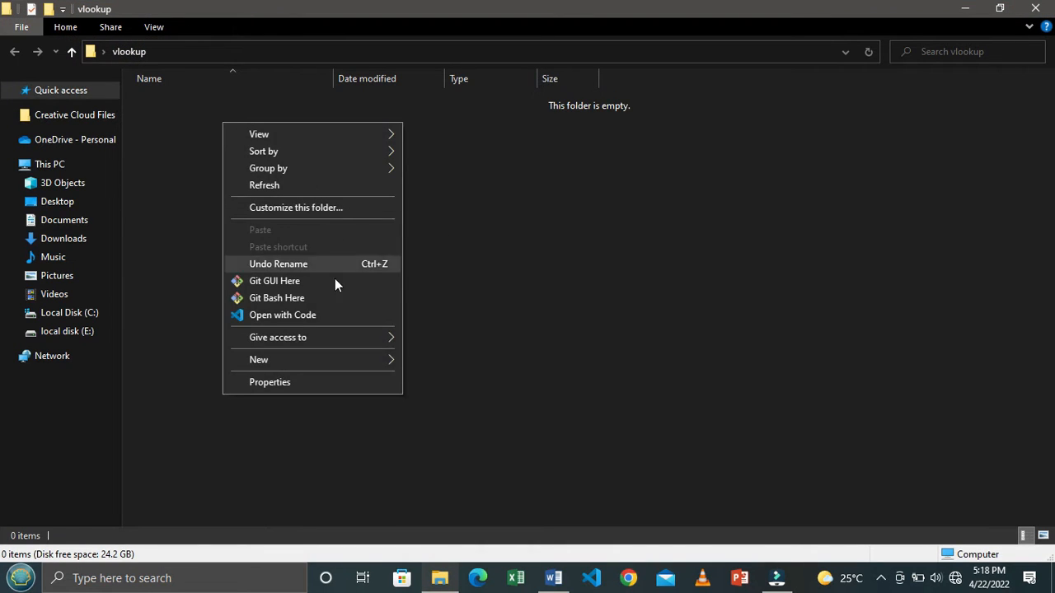
mouse_move(329, 358)
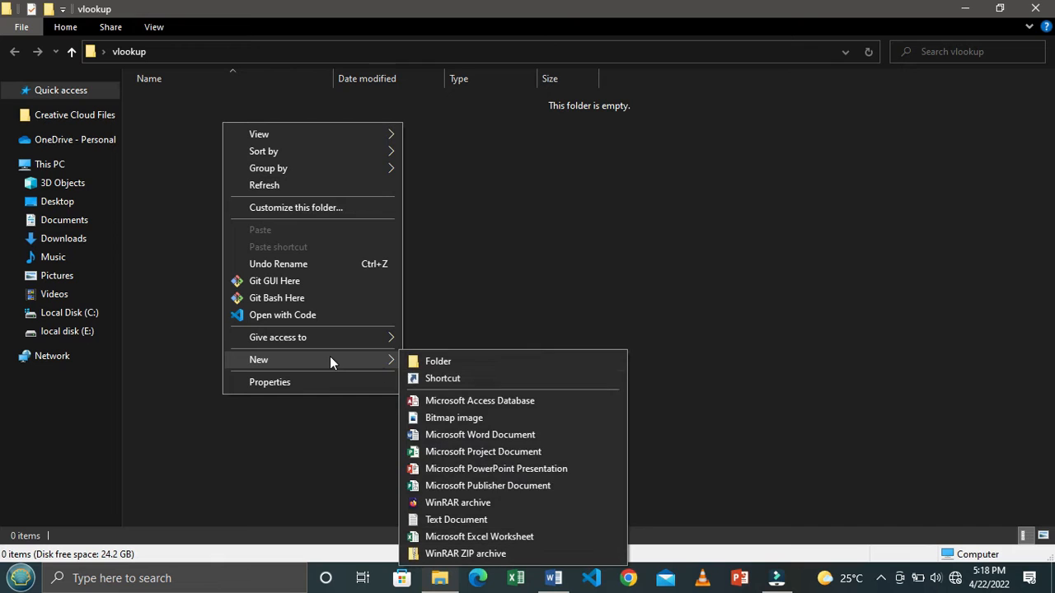
click(466, 537)
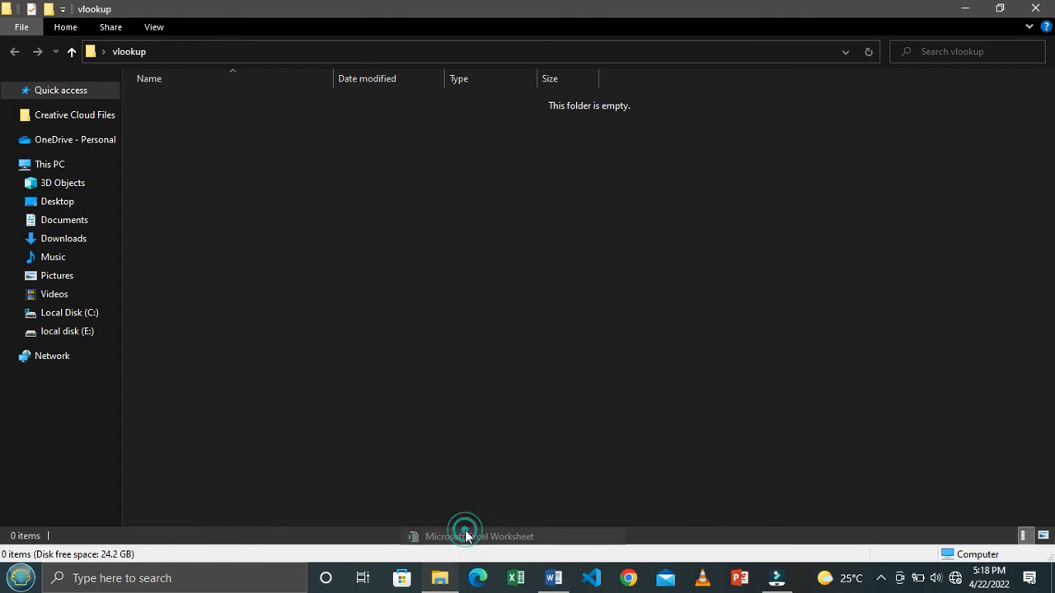
click(355, 162)
click(286, 100)
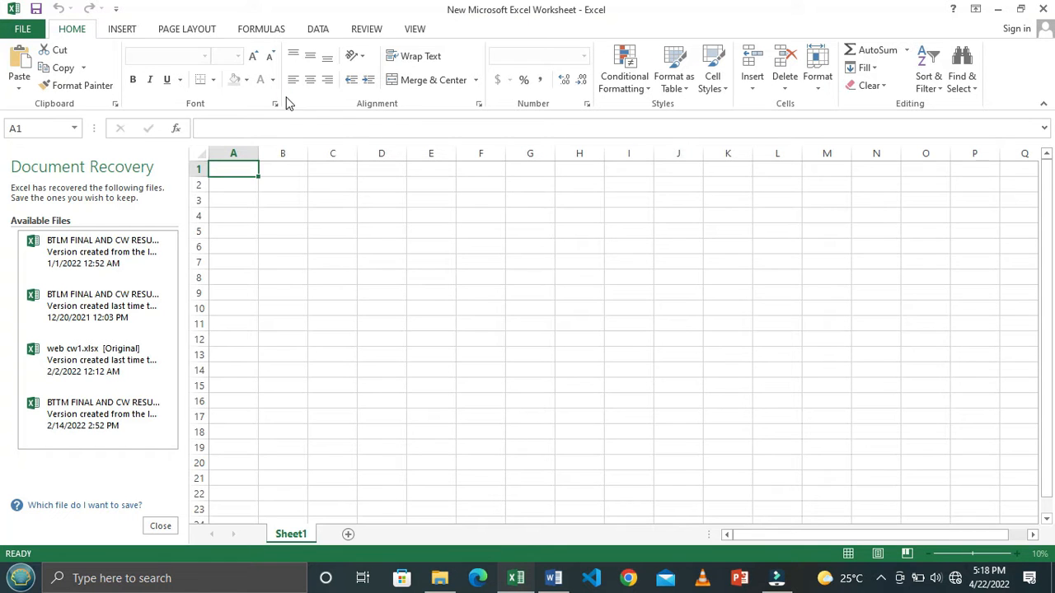
- Close the Document Recovery list in the new workbook
click(160, 528)
click(205, 198)
click(386, 237)
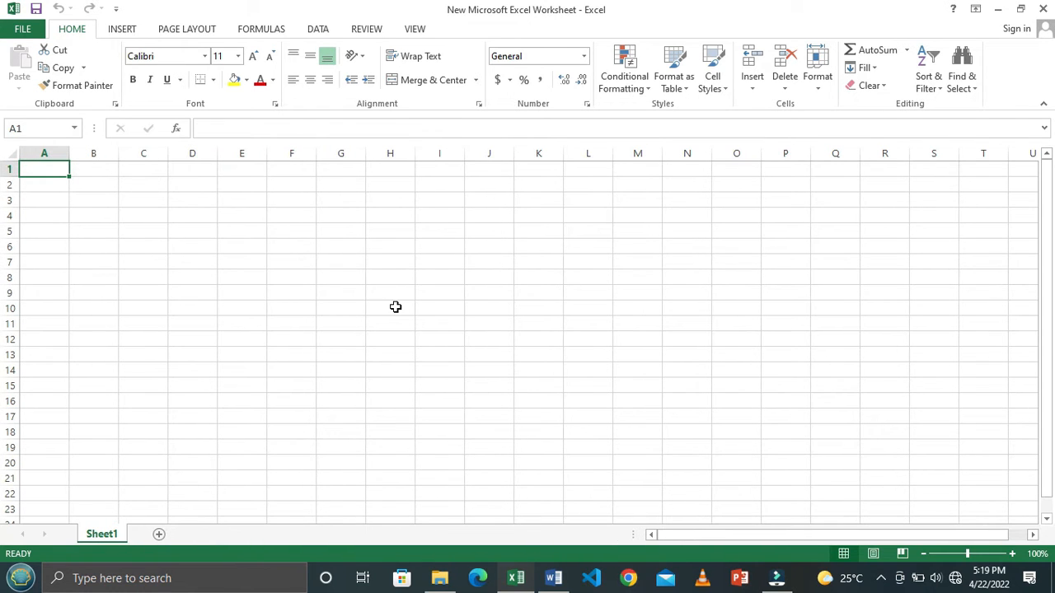
- Switch back to the VLOOKUP example document in Word, dismissing the activation dialog
key(alt+Tab)
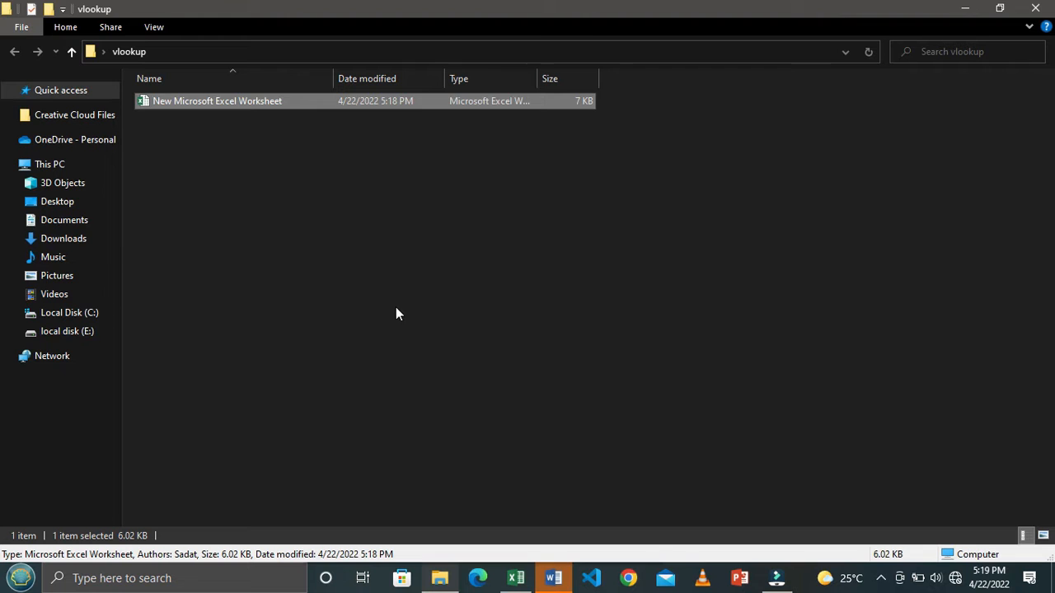
key(alt+Tab)
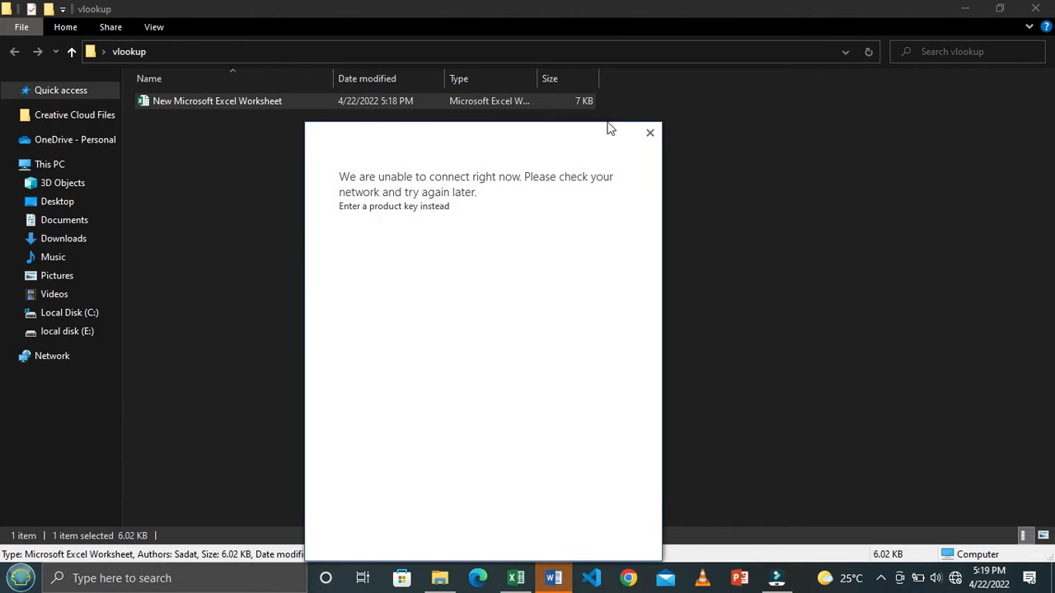
click(649, 134)
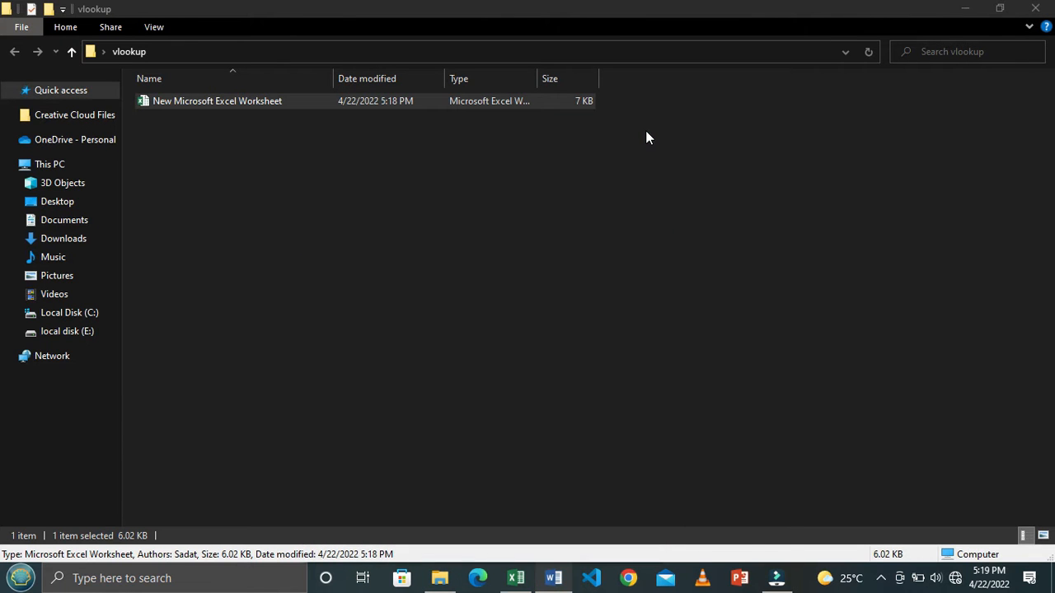
key(alt+Tab)
key(alt+Tab)
key(alt+Tab)
key(alt+Tab)
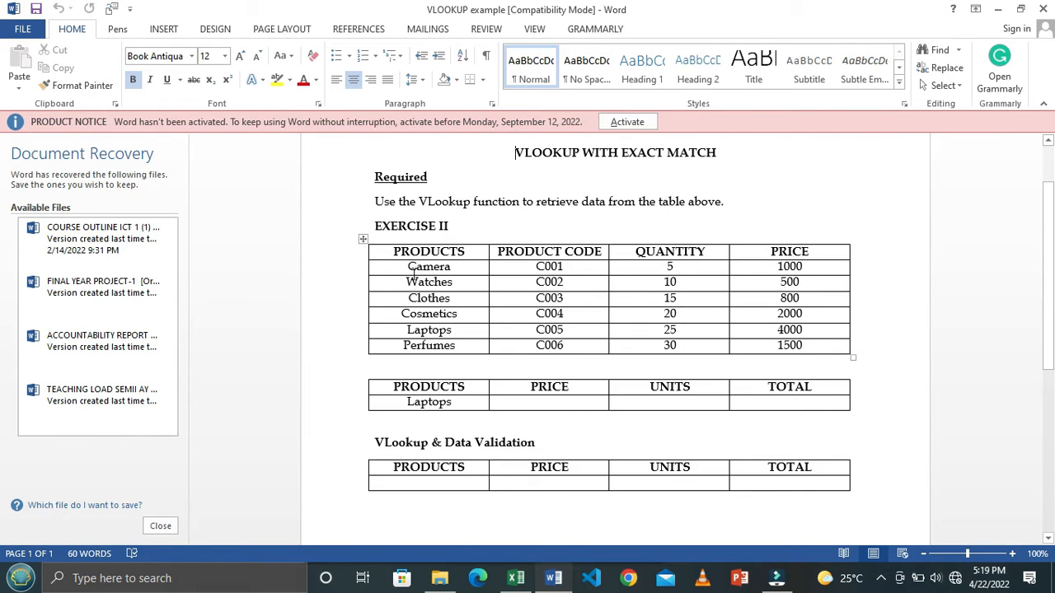
- Copy the full product table under EXERCISE II and paste it into the Excel sheet starting at A1, dismissing the activation dialog
drag(389, 253, 791, 351)
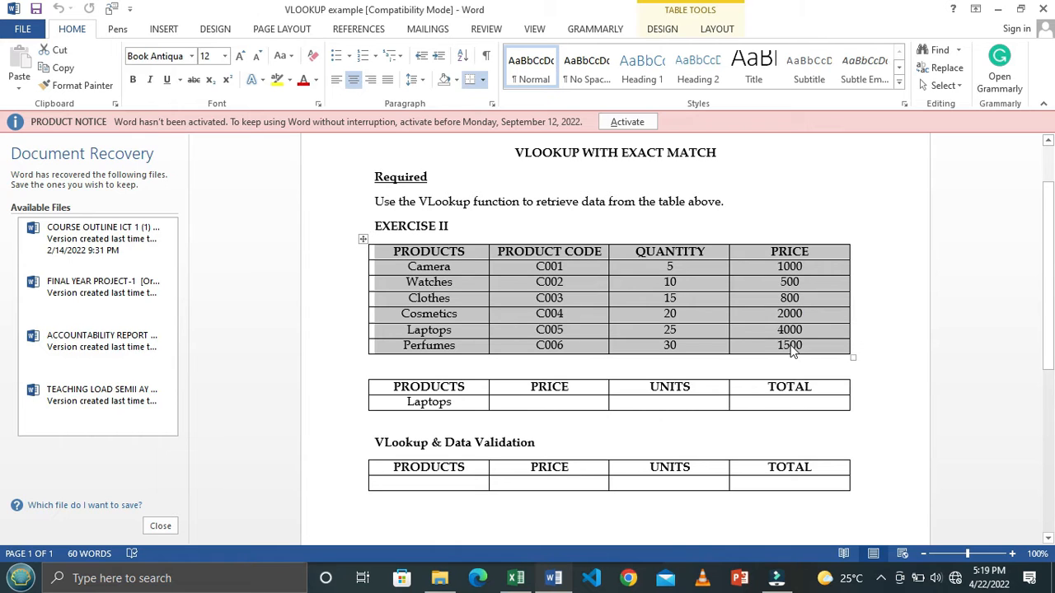
key(alt+Tab)
key(Tab)
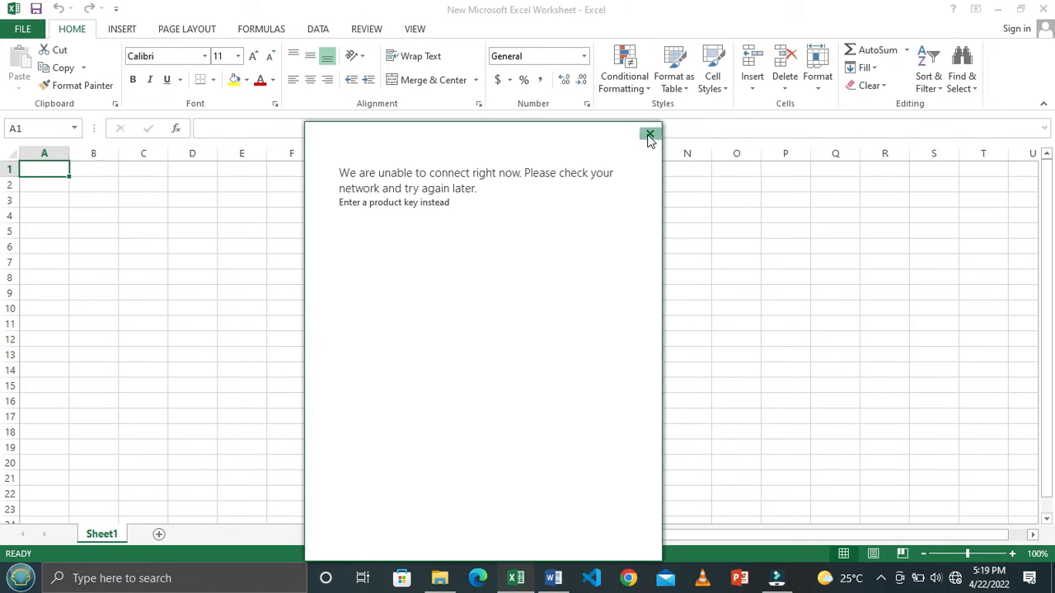
click(650, 133)
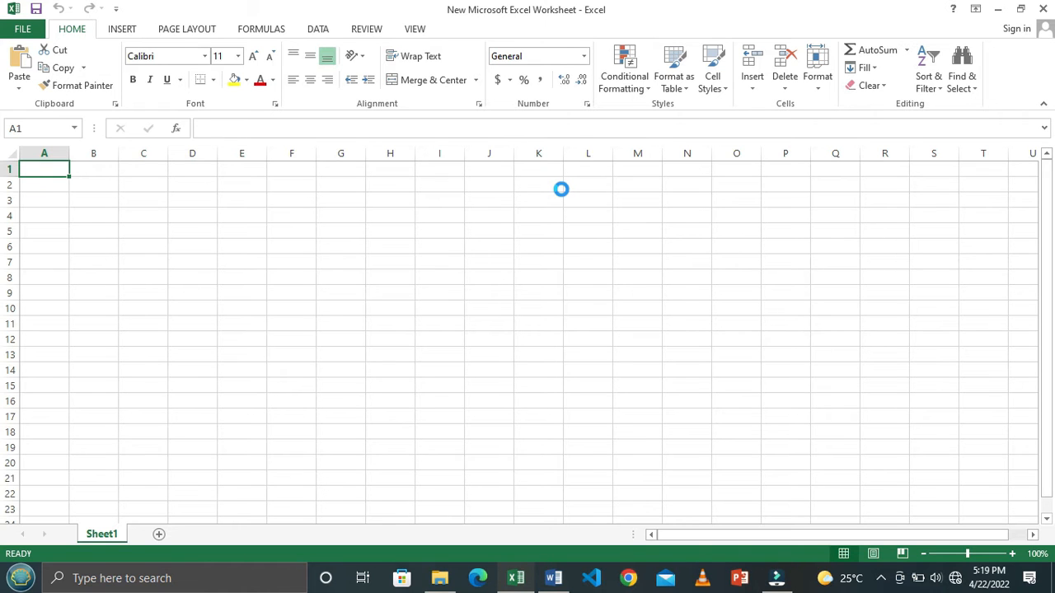
- Remove all borders from the pasted product table and widen columns A to D to fit their contents
click(213, 80)
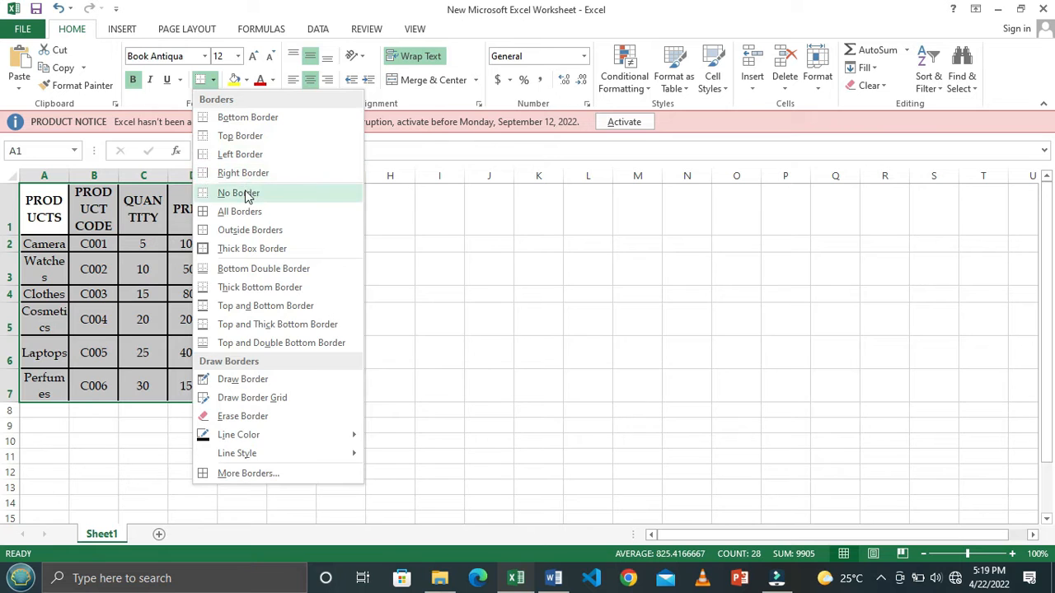
click(245, 194)
drag(108, 180, 446, 177)
click(562, 288)
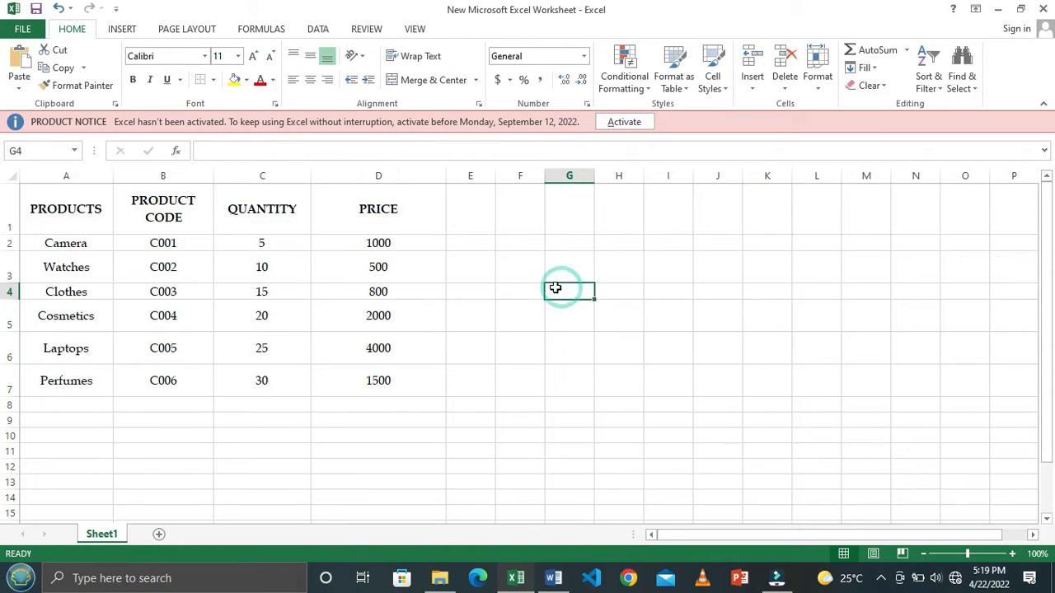
- Copy the Laptops lookup table from the Word document and paste it into the Excel sheet at A10
key(alt+Tab)
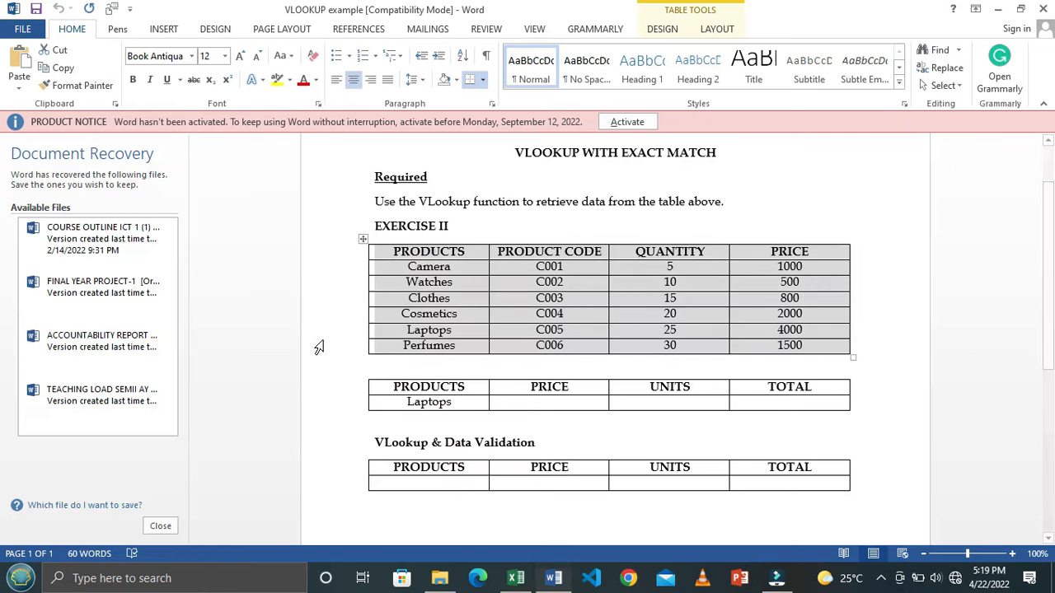
drag(381, 385, 784, 404)
key(ctrl+c)
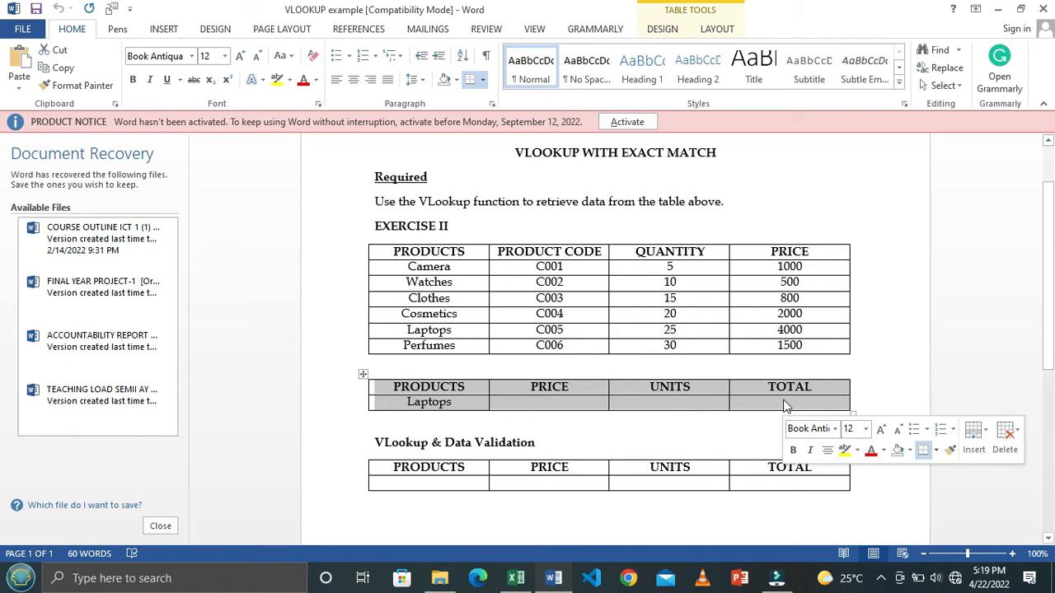
key(alt+Tab)
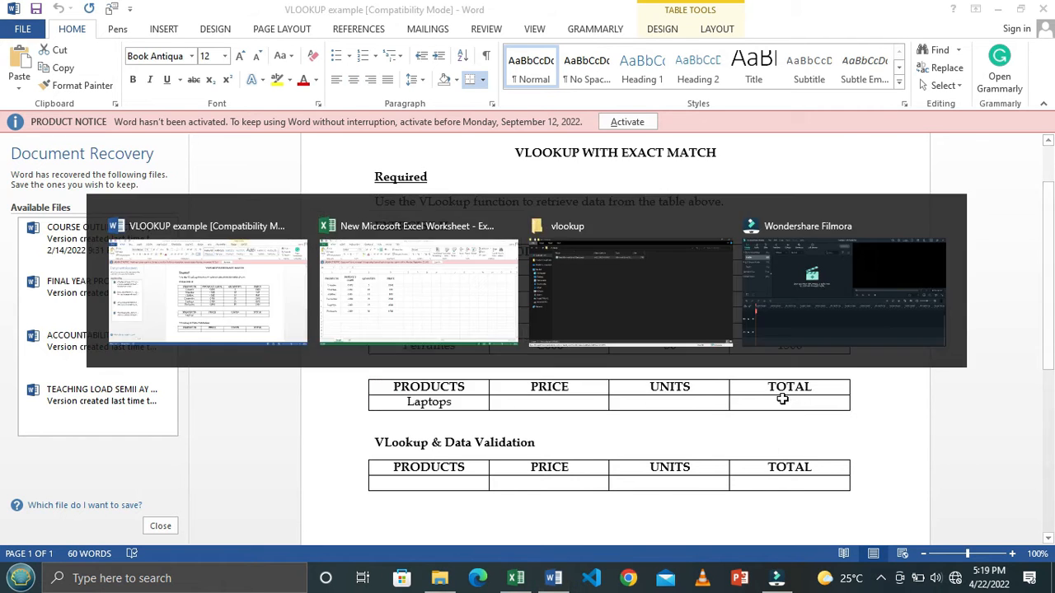
scroll(346, 386, down, 2)
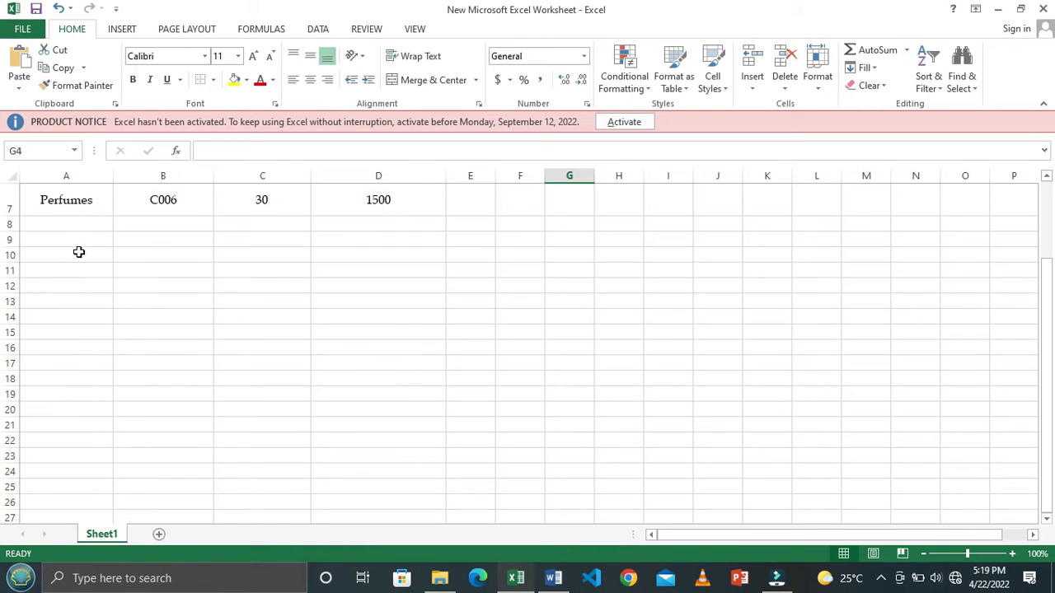
click(78, 252)
key(ctrl+v)
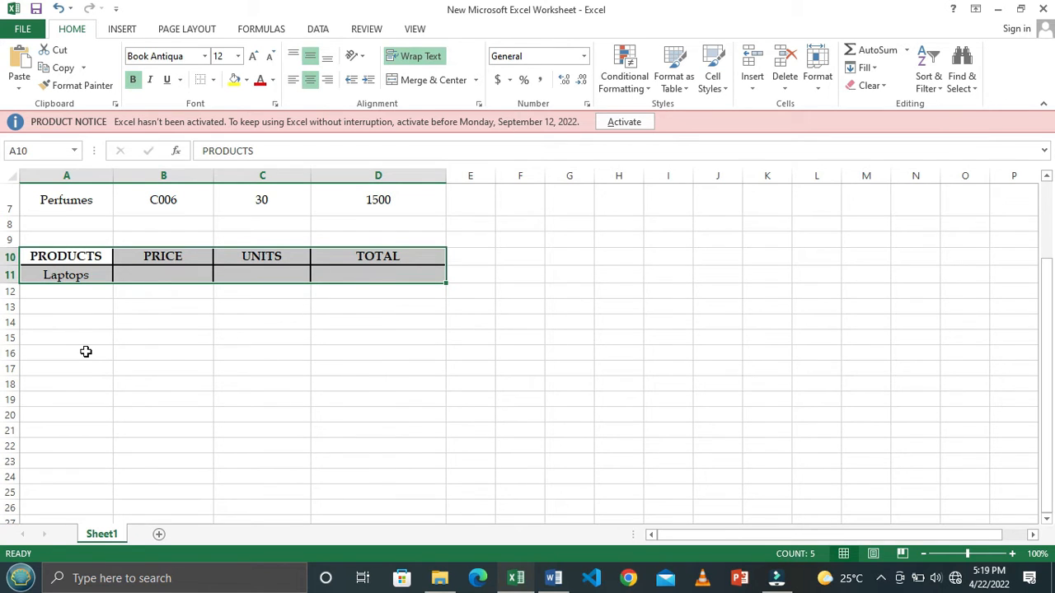
- Copy the empty table under VLookup & Data Validation in Word and paste it into the Excel sheet at A14
key(alt+Tab)
drag(384, 467, 820, 491)
key(ctrl+c)
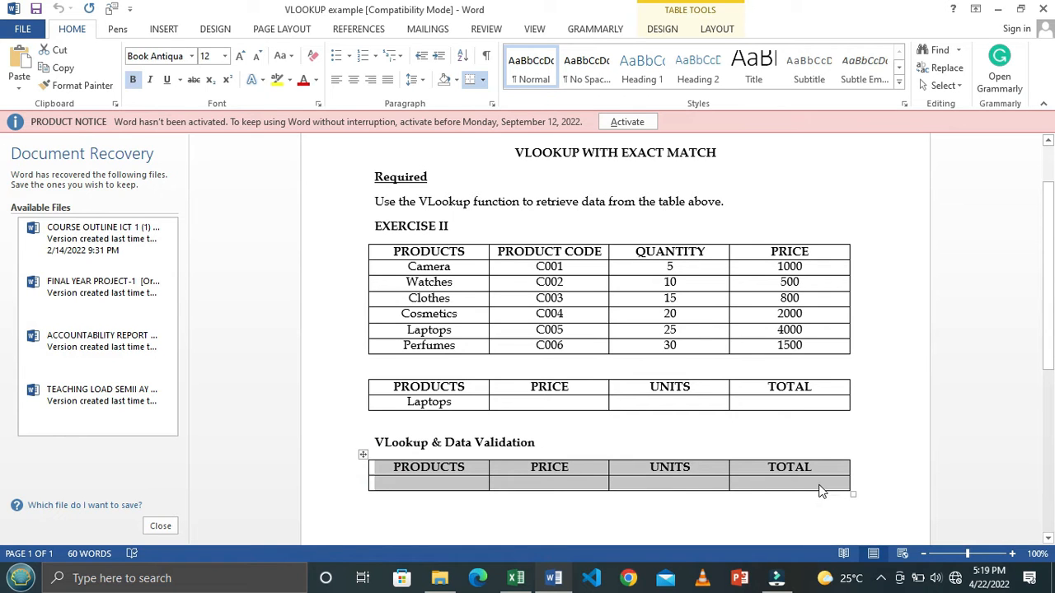
key(alt+Tab)
click(66, 325)
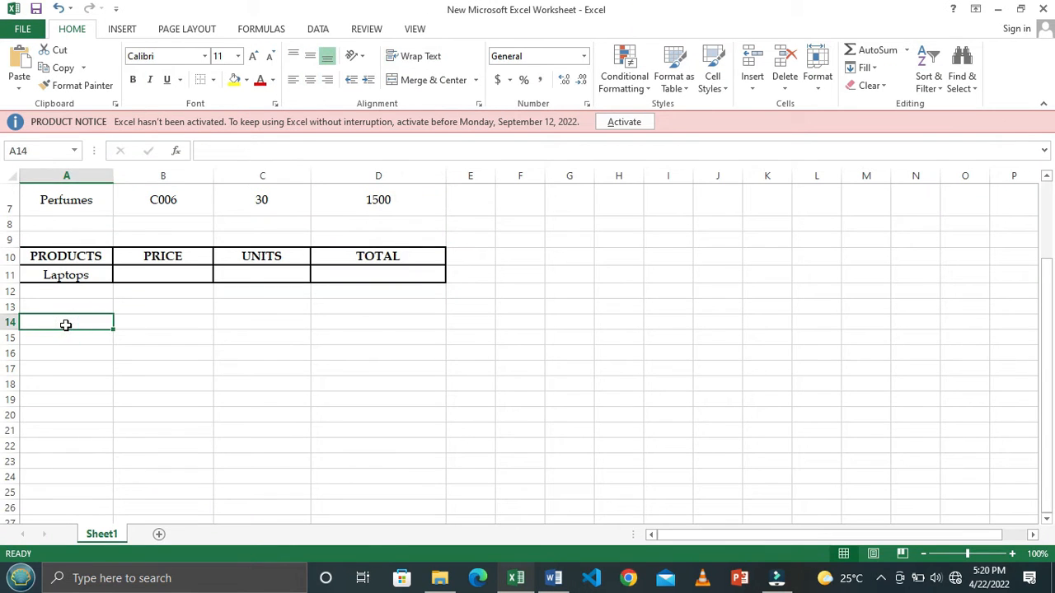
key(ctrl+v)
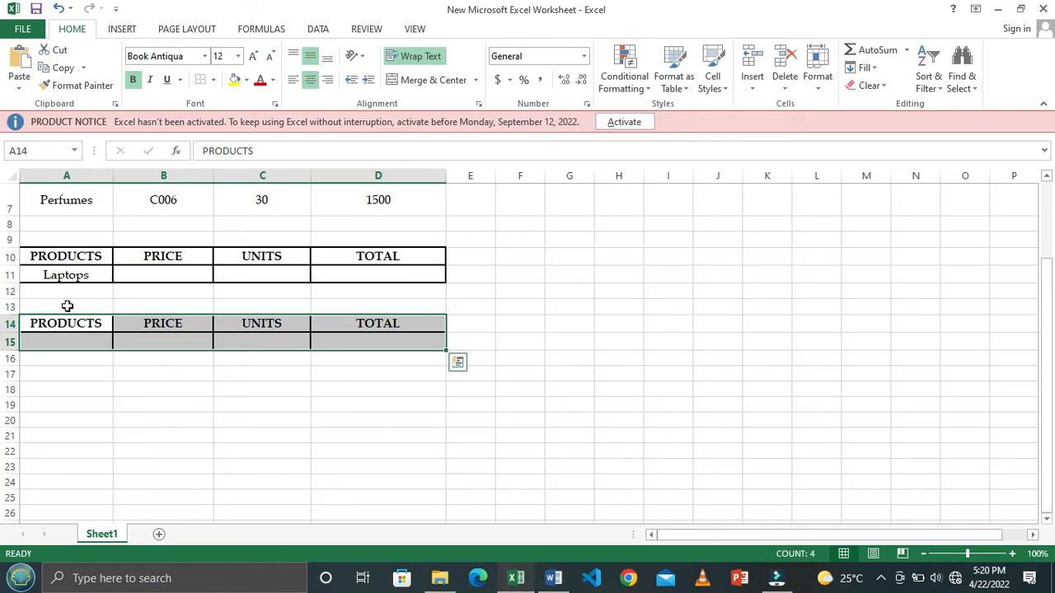
- Copy the heading VLookup & Data Validation from Word into cell A13 of the Excel sheet and widen column A to fit it
click(62, 302)
key(alt+Tab)
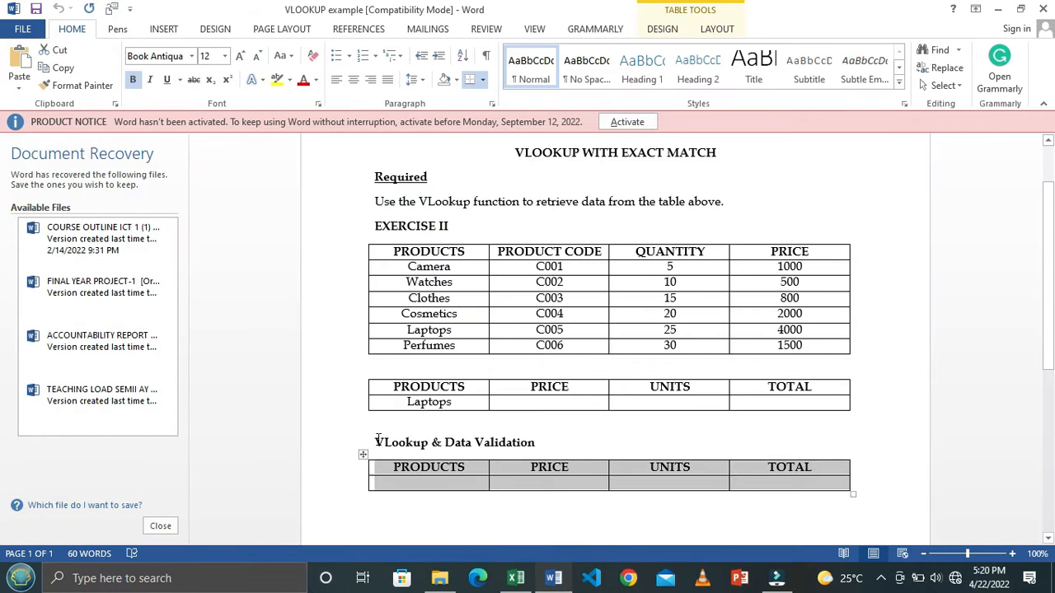
drag(376, 440, 523, 435)
key(Left)
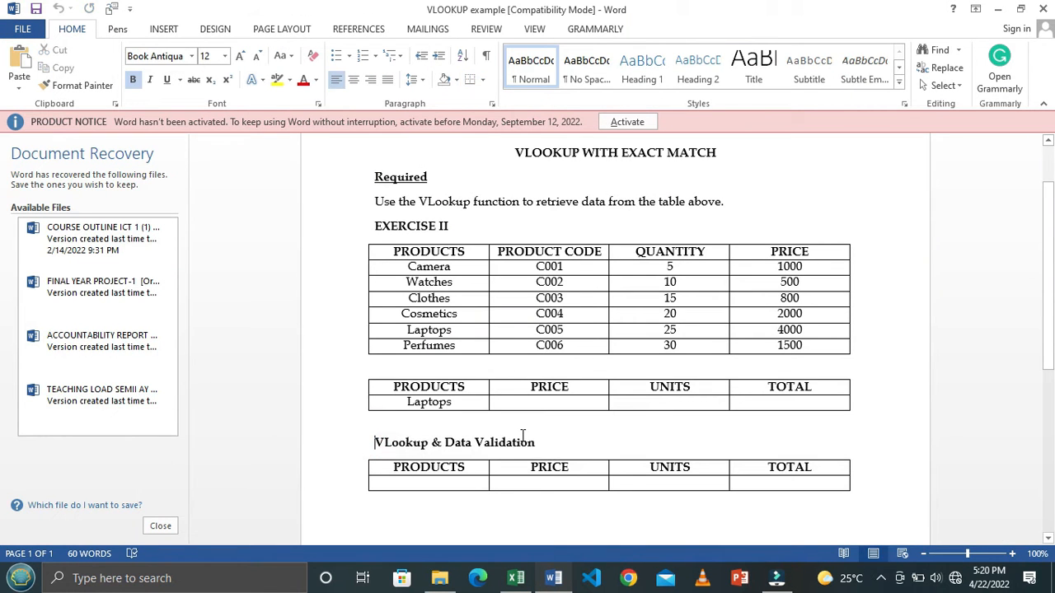
click(371, 439)
key(ctrl+c)
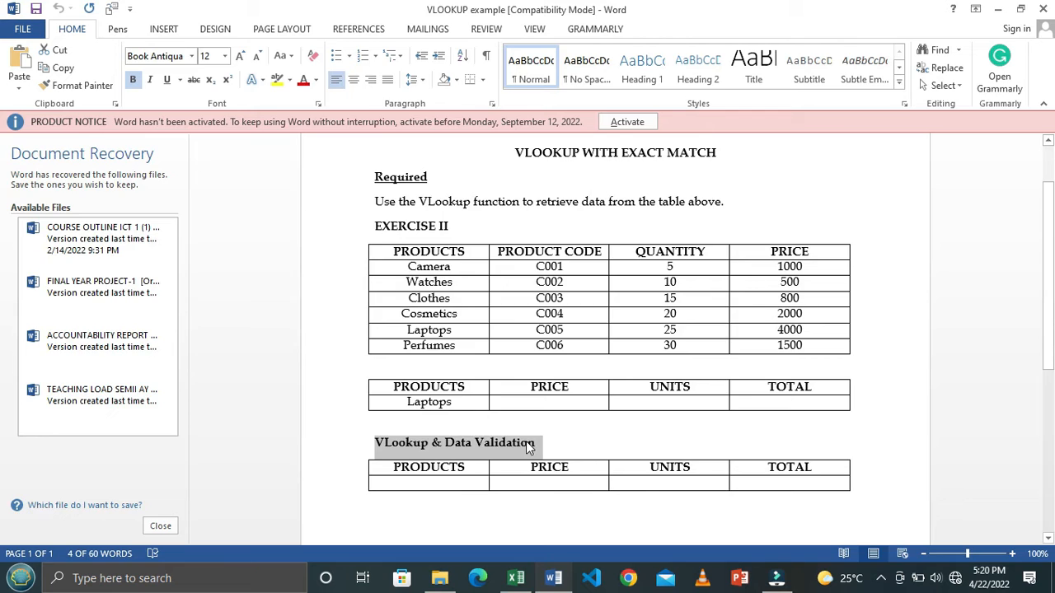
key(alt+Tab)
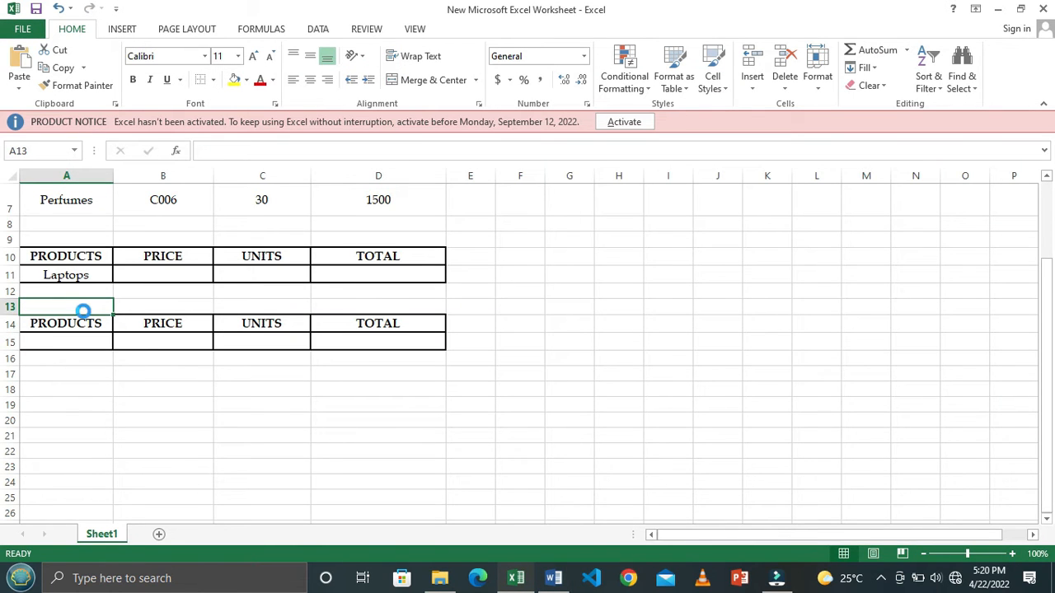
key(ctrl+v)
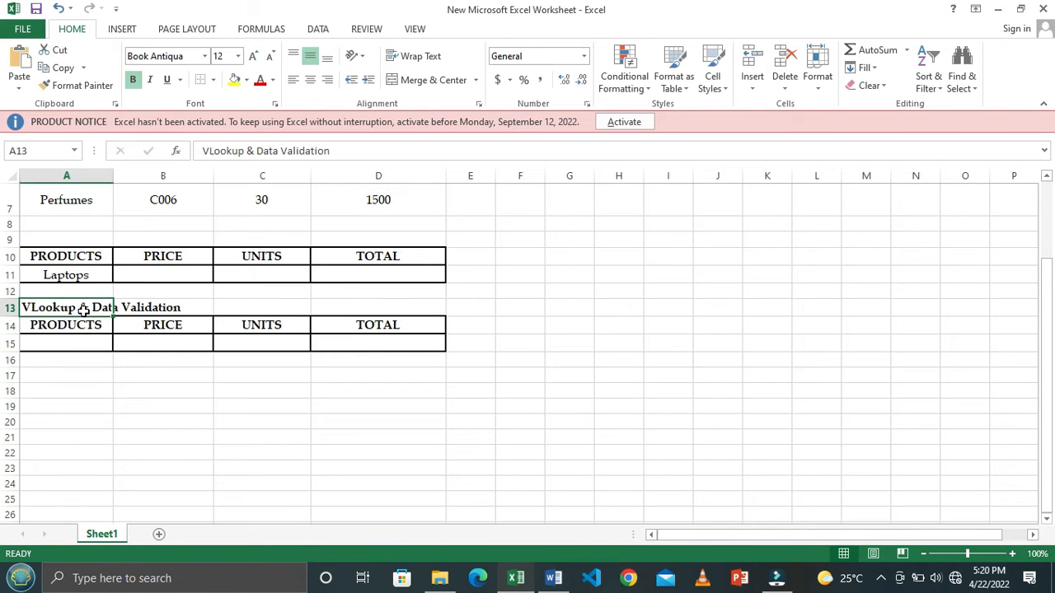
double_click(111, 180)
- Apply all borders to the product table in A1:D7
scroll(261, 279, up, 2)
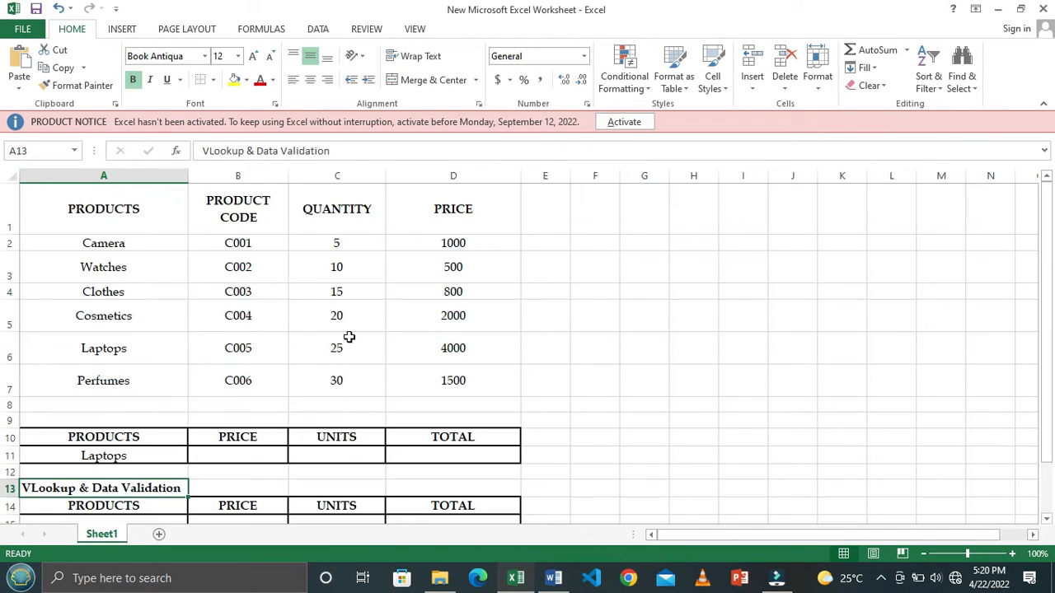
drag(71, 203, 492, 388)
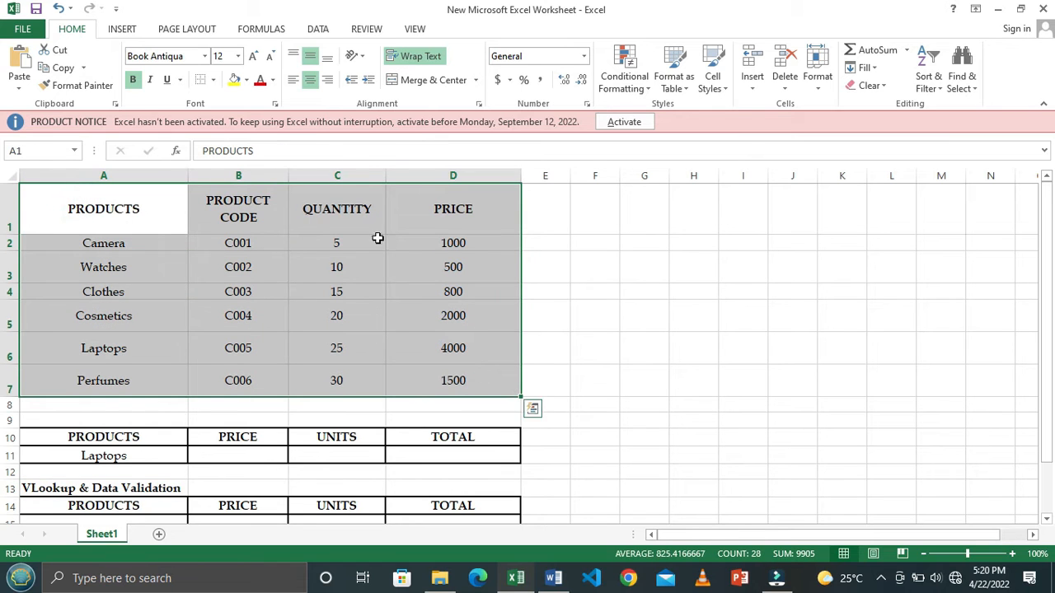
click(213, 80)
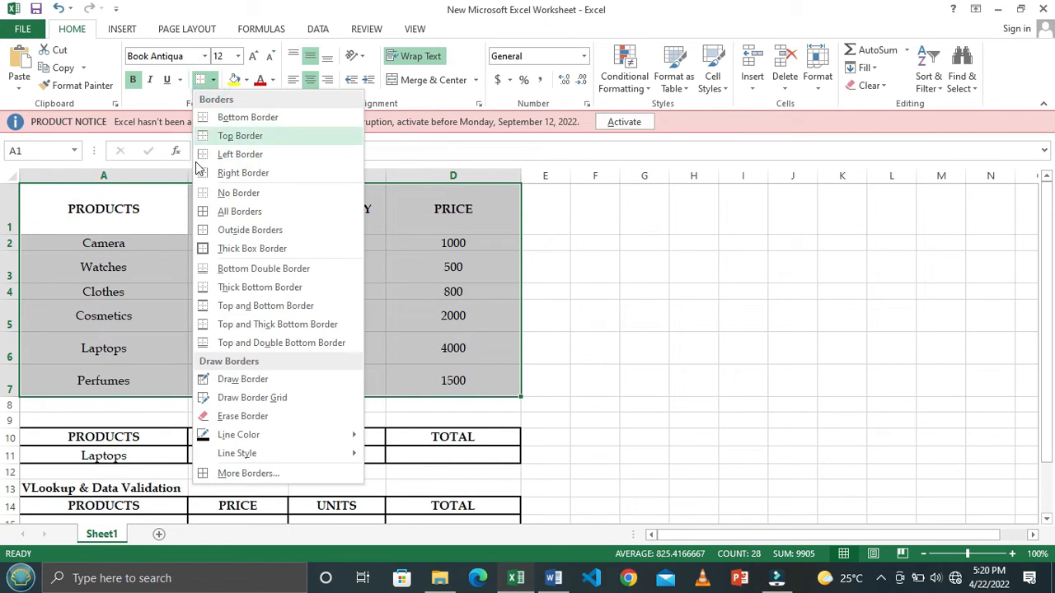
click(221, 211)
scroll(448, 306, down, 2)
scroll(512, 332, up, 2)
click(587, 338)
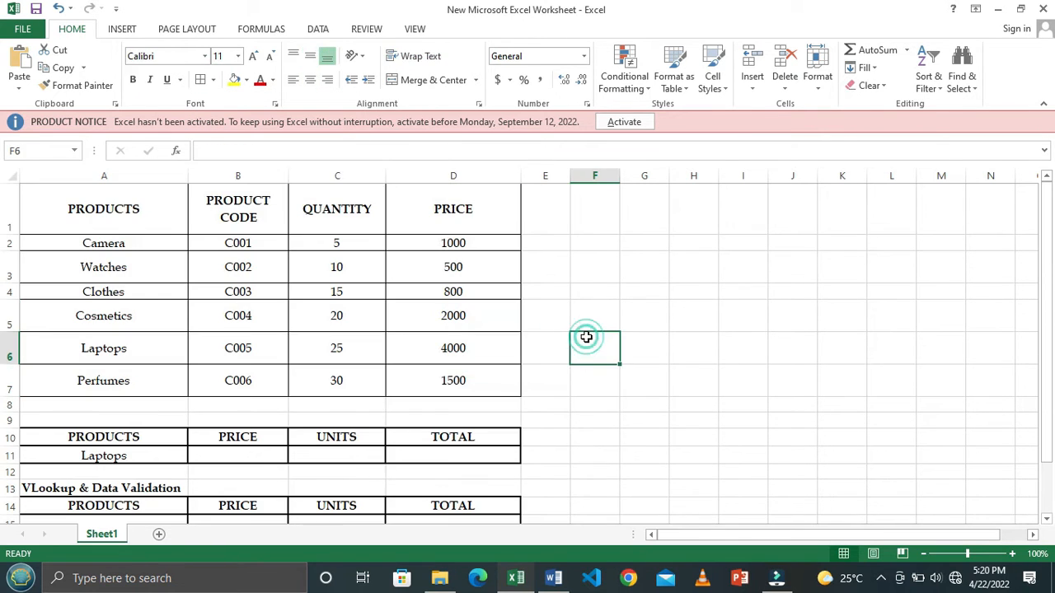
- Review the exercise tables in Word and go through columns A to D of the product table in the Excel sheet
scroll(586, 306, down, 2)
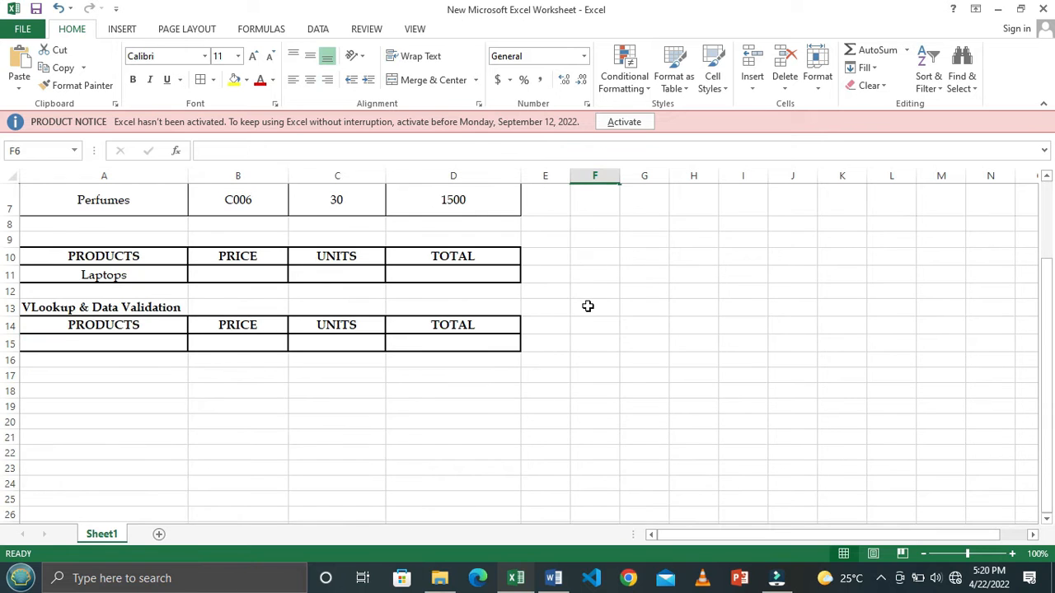
key(alt+Tab)
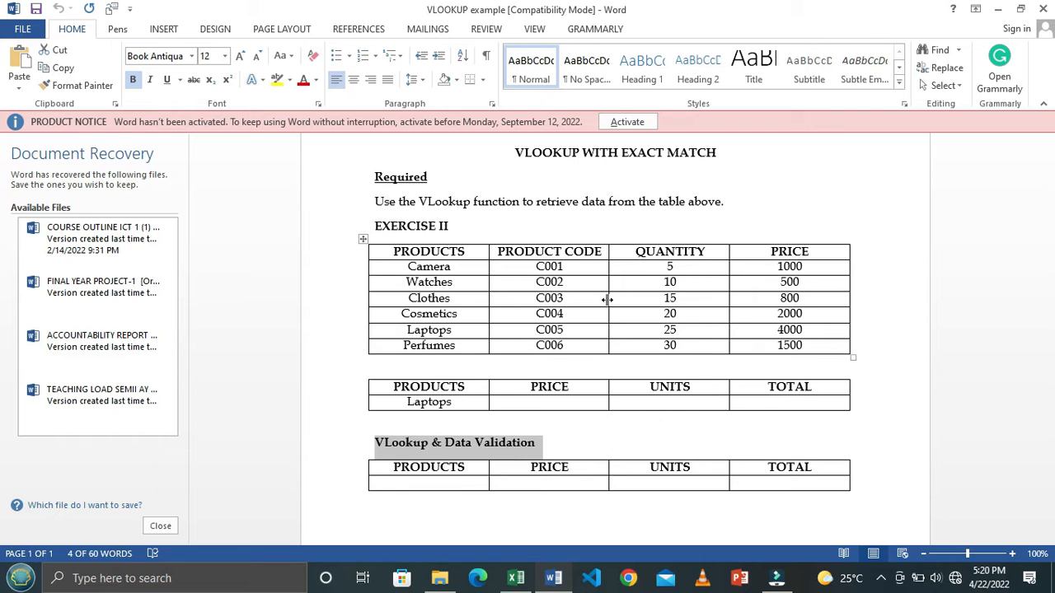
key(alt+Tab)
scroll(207, 331, up, 3)
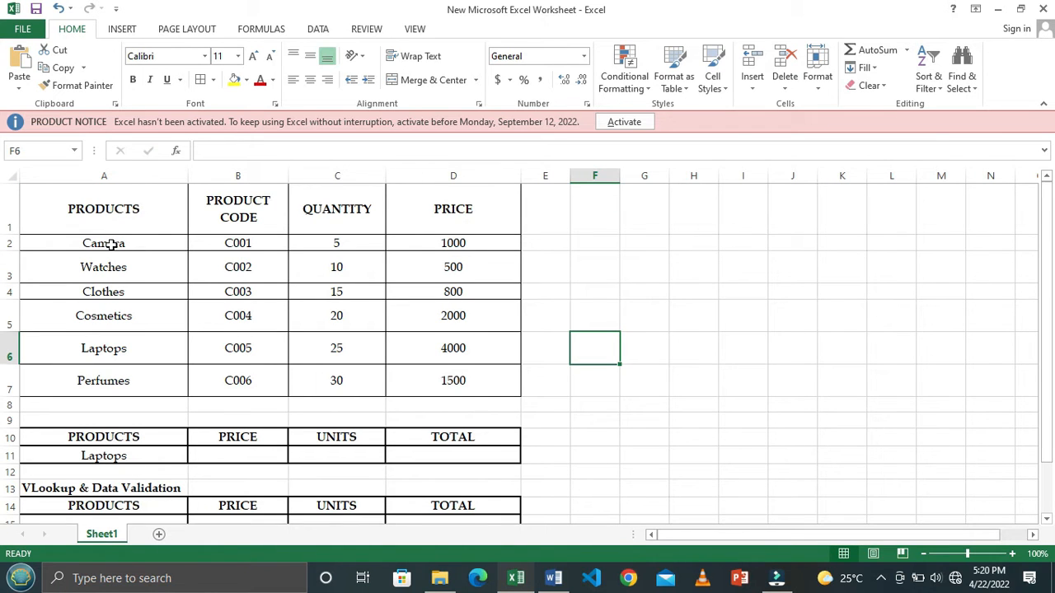
click(128, 176)
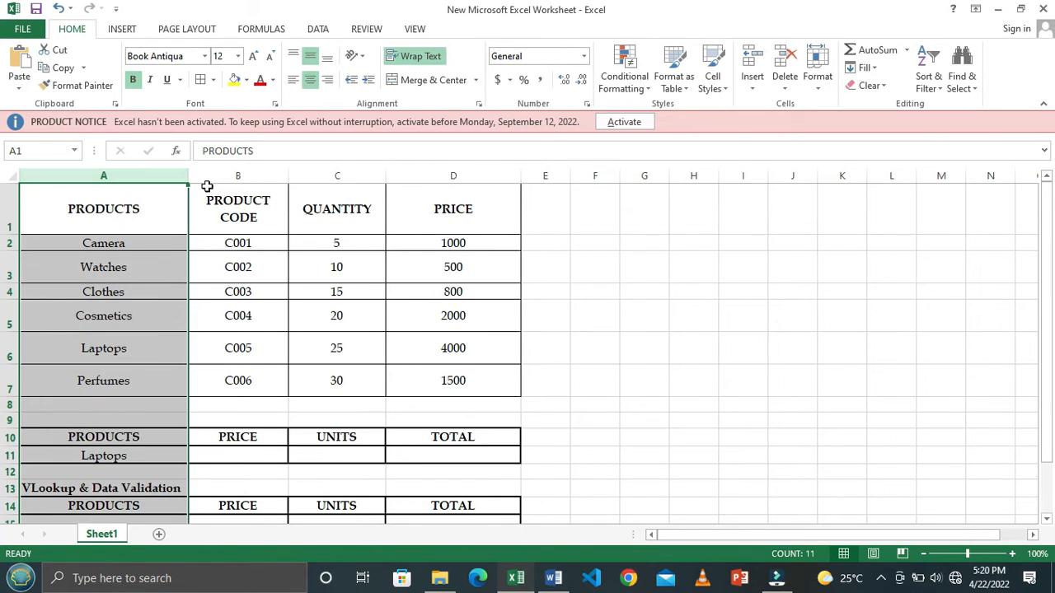
click(255, 175)
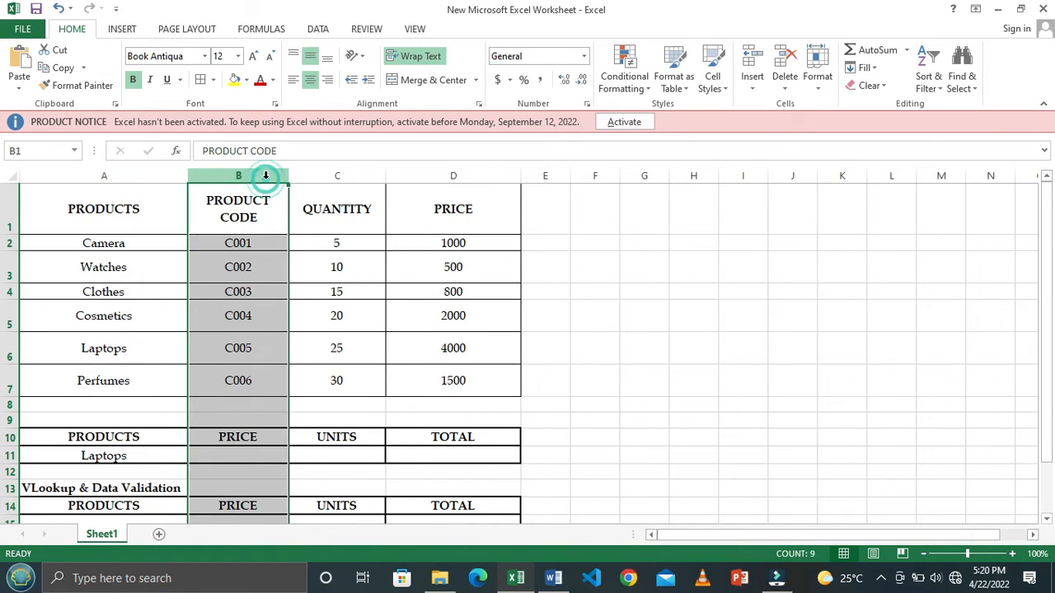
click(359, 176)
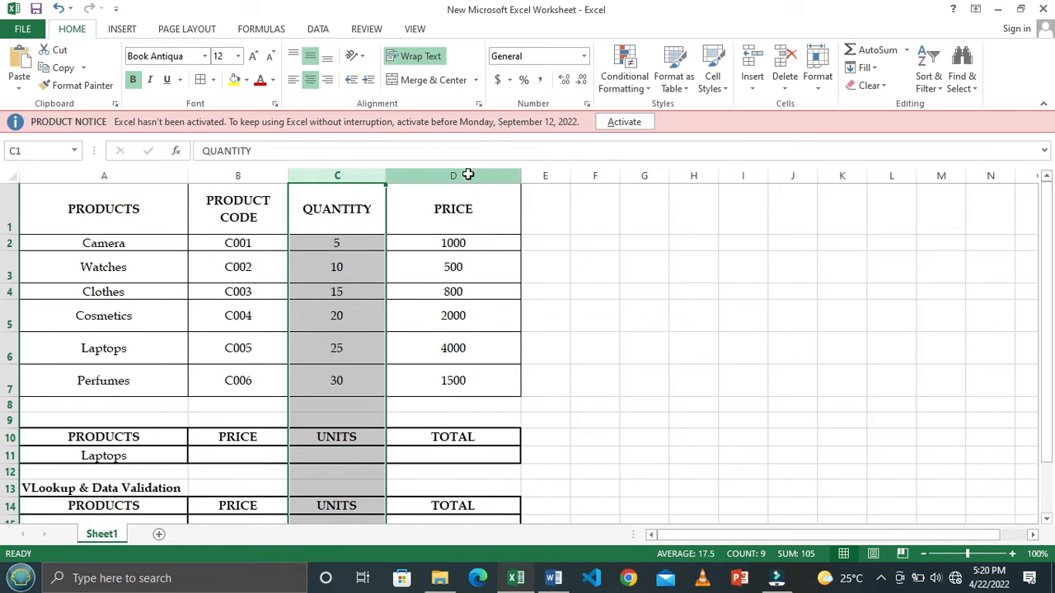
click(469, 176)
click(132, 177)
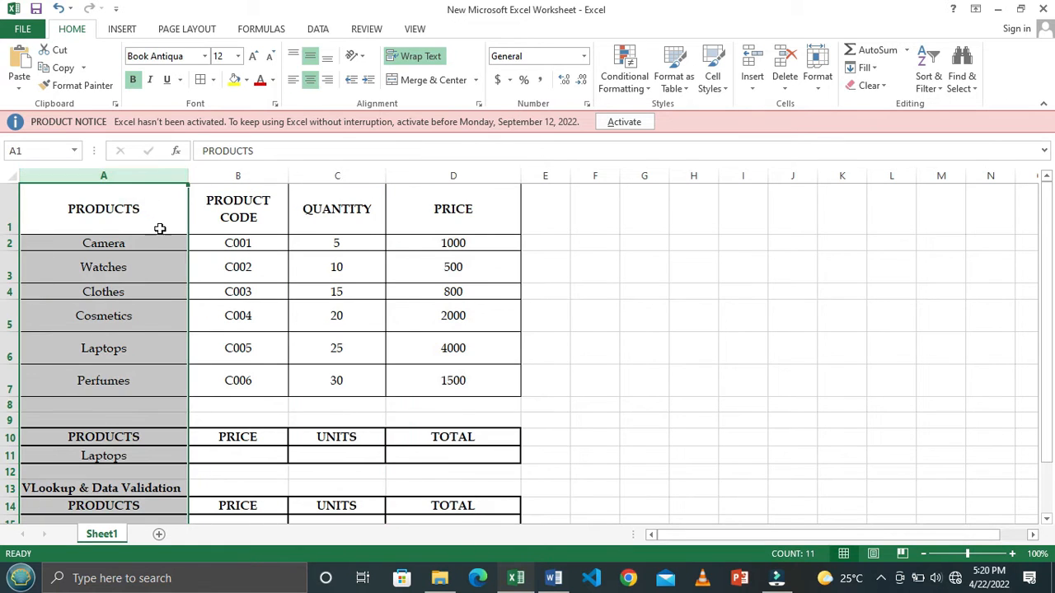
scroll(244, 337, down, 1)
scroll(246, 343, up, 1)
scroll(246, 345, down, 1)
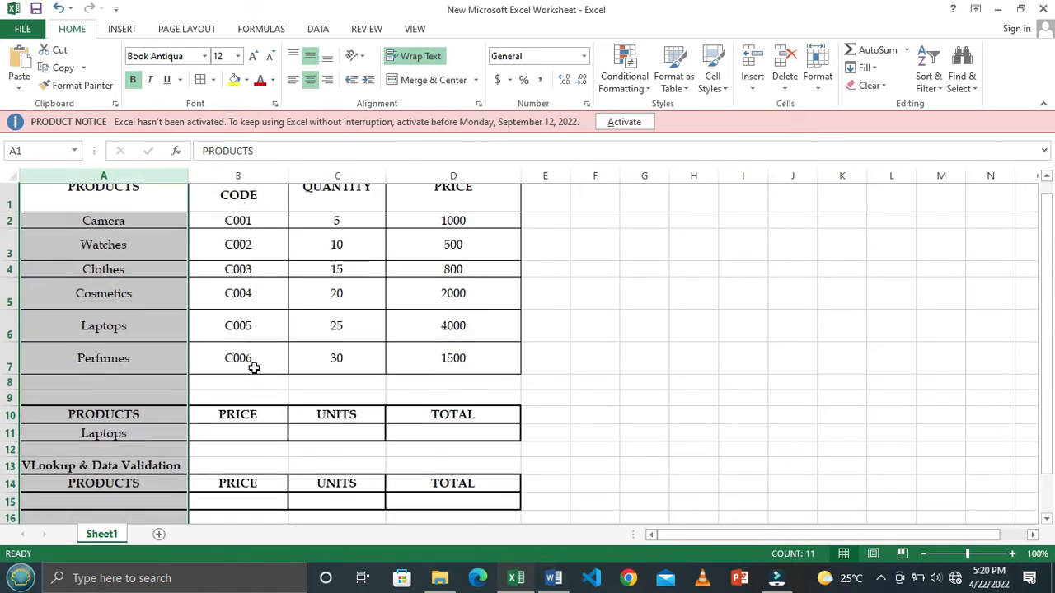
scroll(251, 366, up, 1)
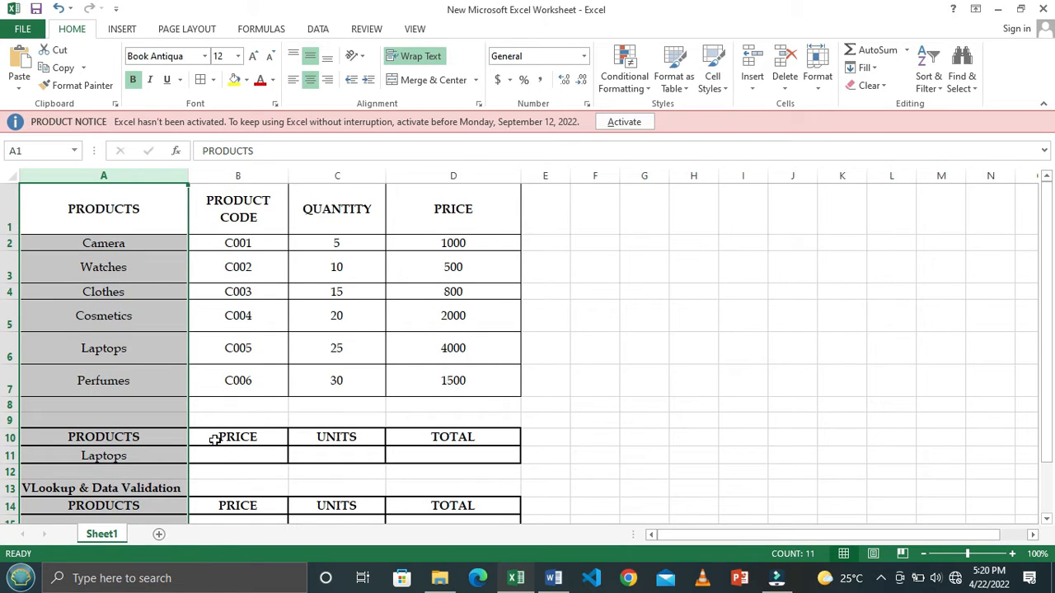
- Start a VLOOKUP formula in B11, the price cell of the Laptops row
click(237, 453)
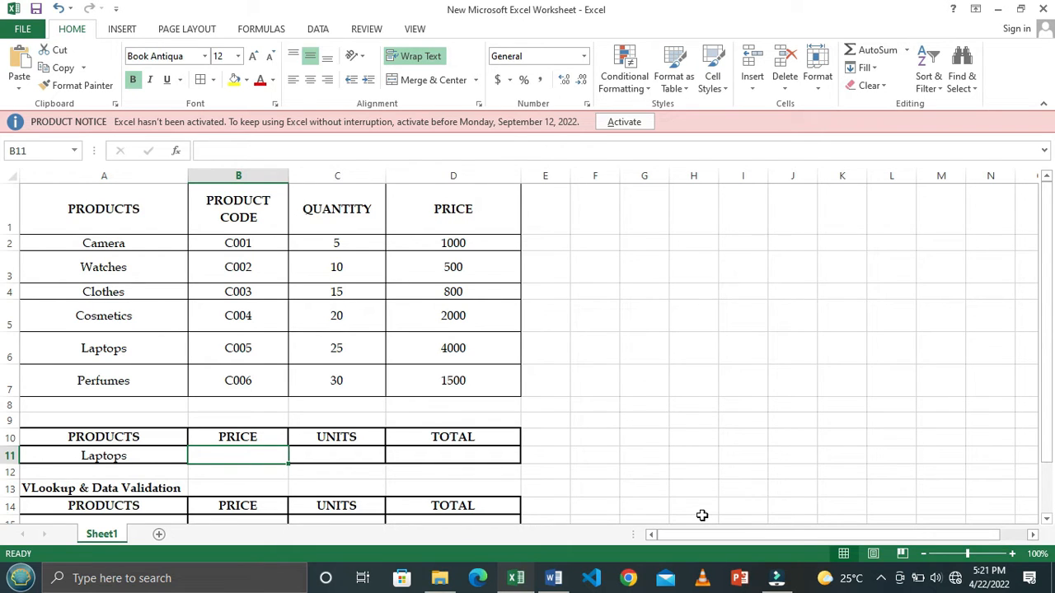
text(=)
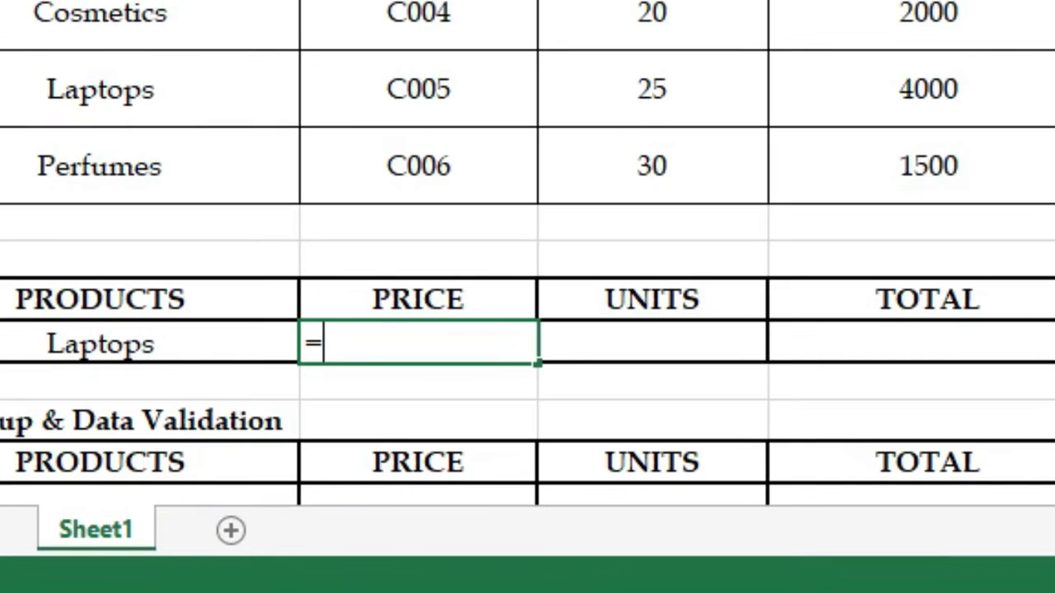
text(V)
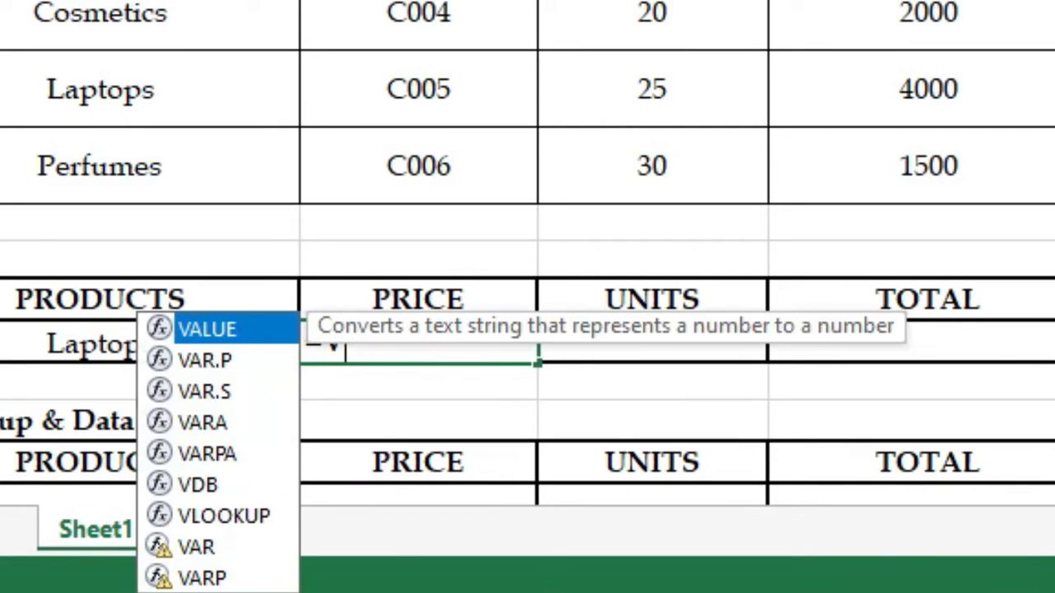
text(L)
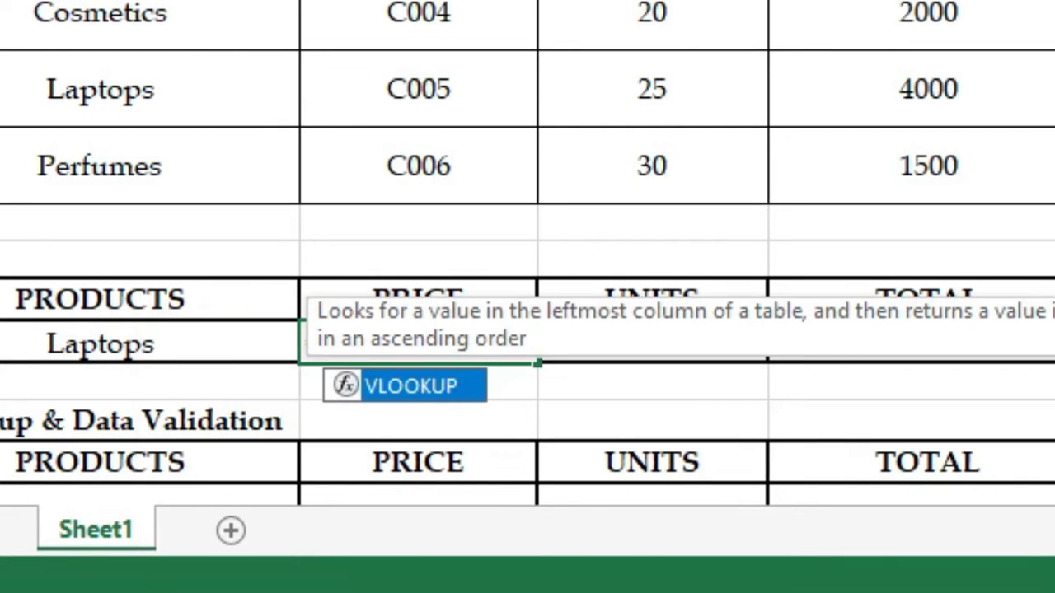
key(Tab)
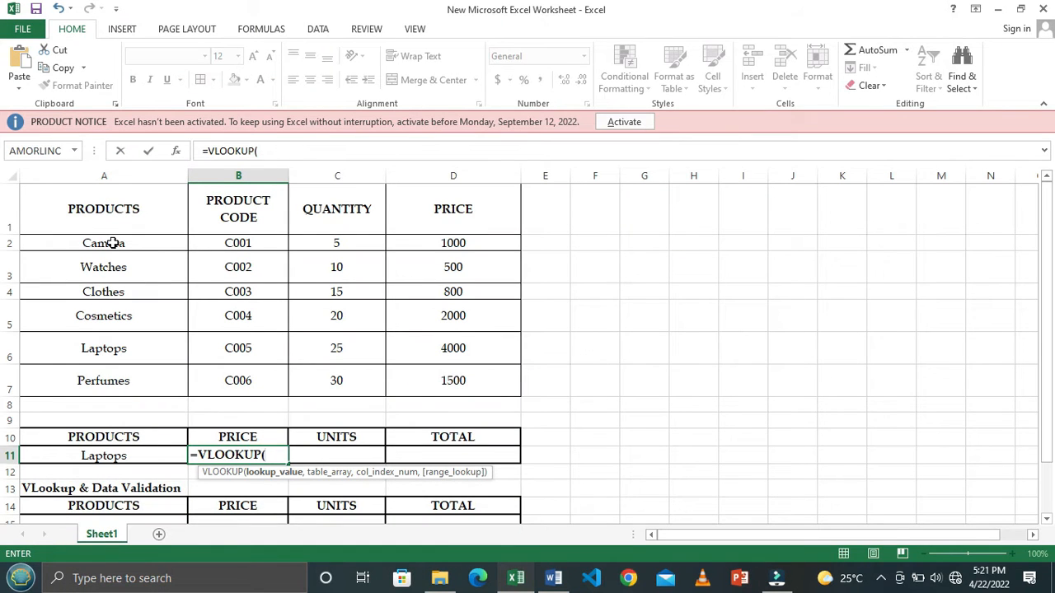
click(114, 243)
drag(114, 244, 460, 379)
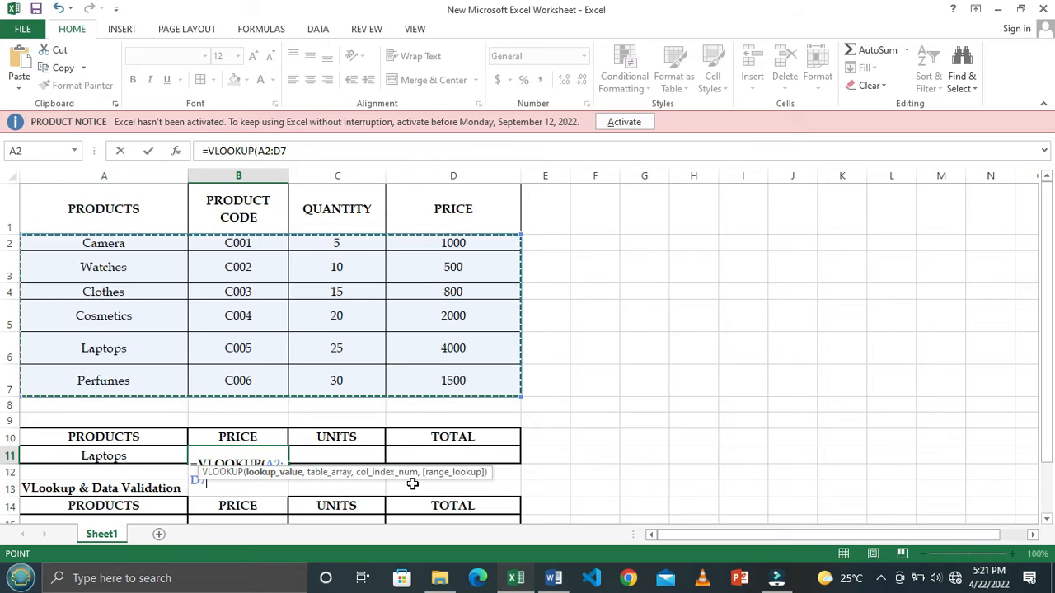
key(BackSpace)
key(BackSpace)
key(BackSpace)
key(BackSpace)
key(BackSpace)
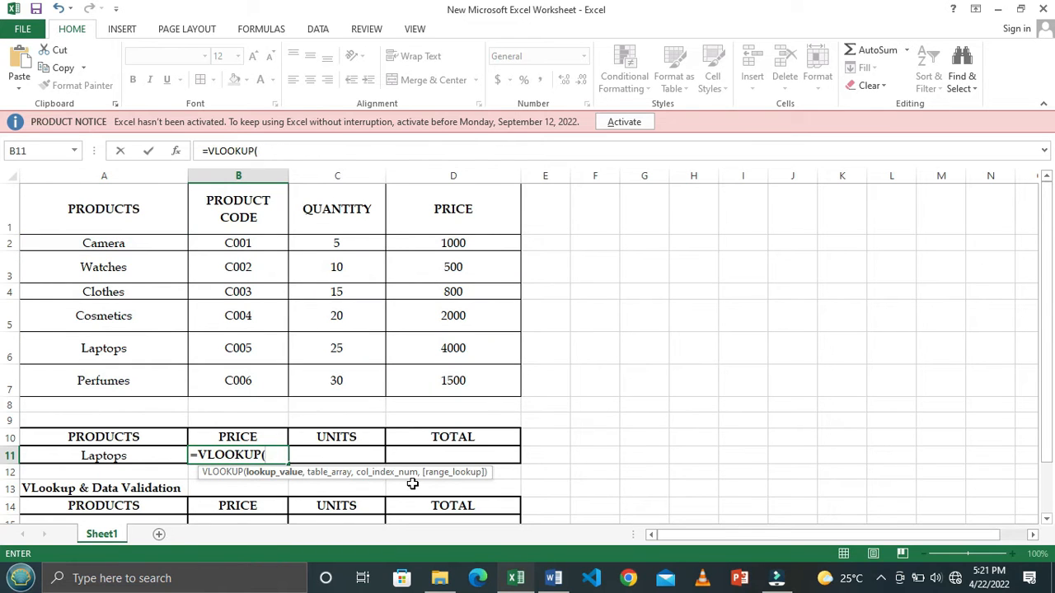
- Complete the VLOOKUP in B11 with lookup value A11, table array A2:D7, column index 4 and 0 for exact match
click(161, 455)
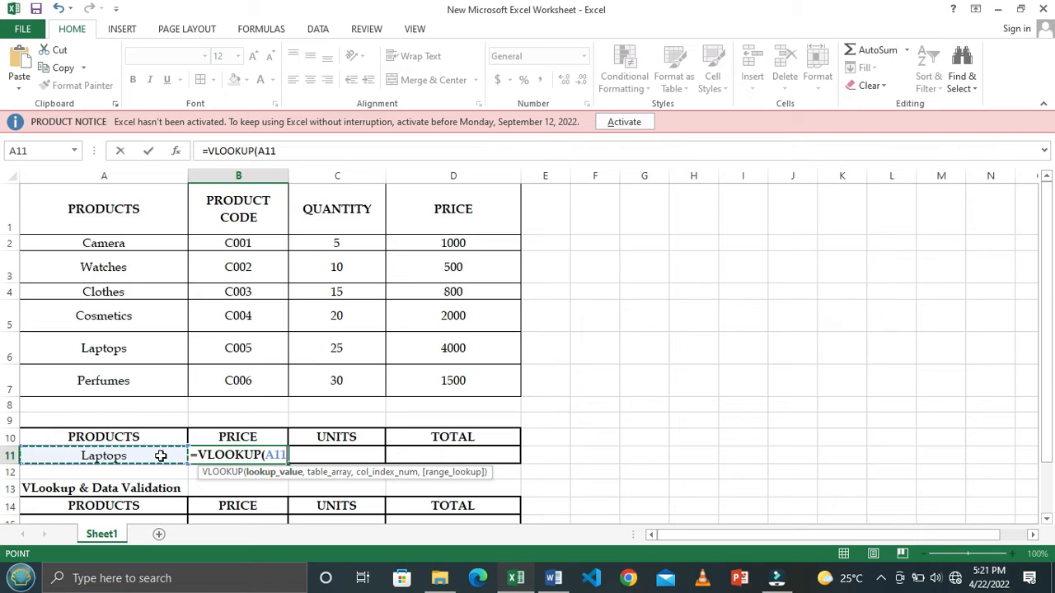
text(,)
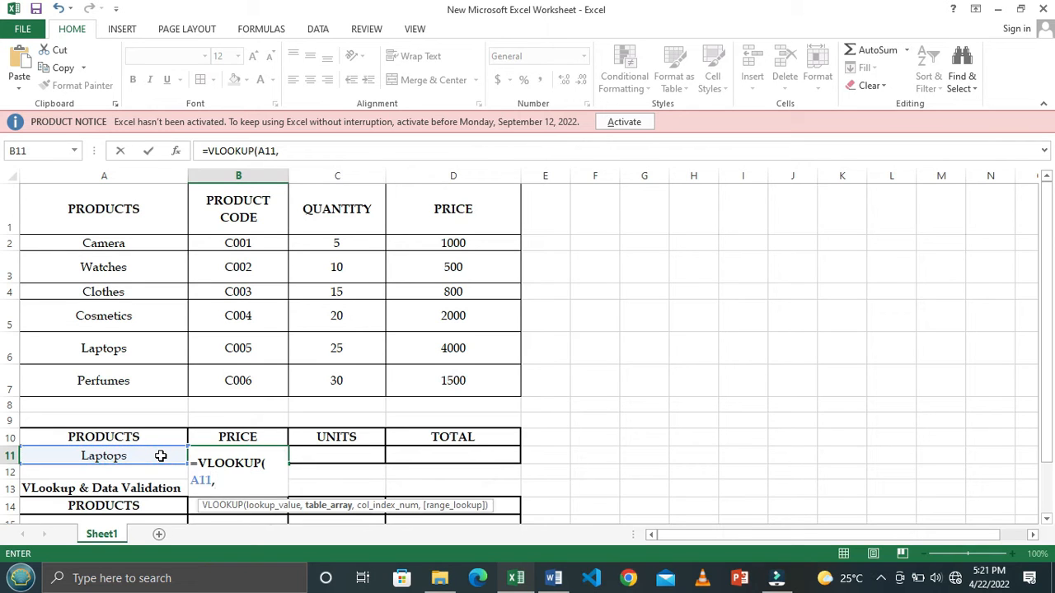
drag(139, 248, 440, 379)
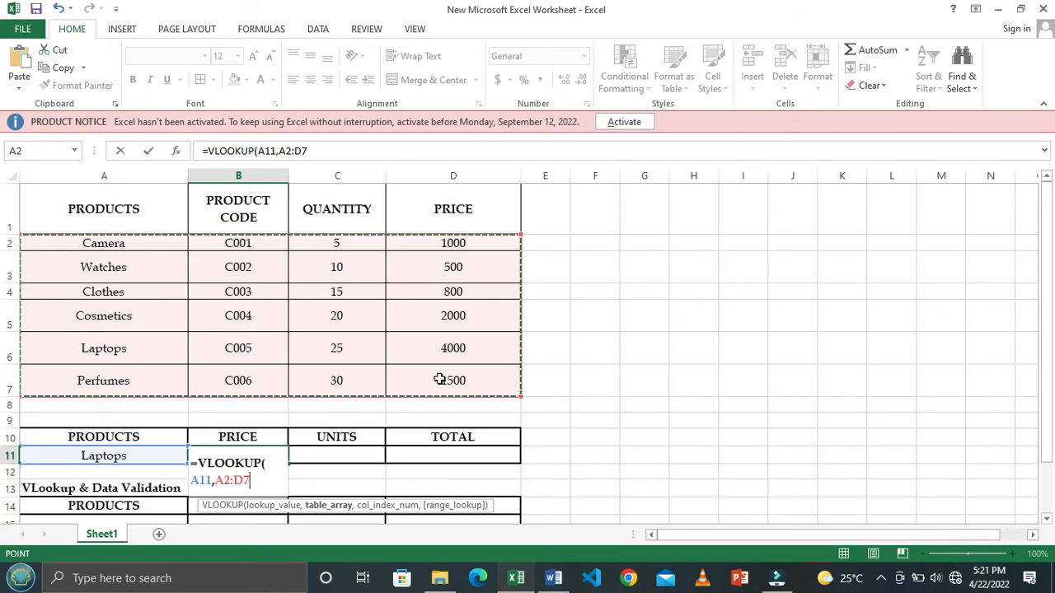
text(,4)
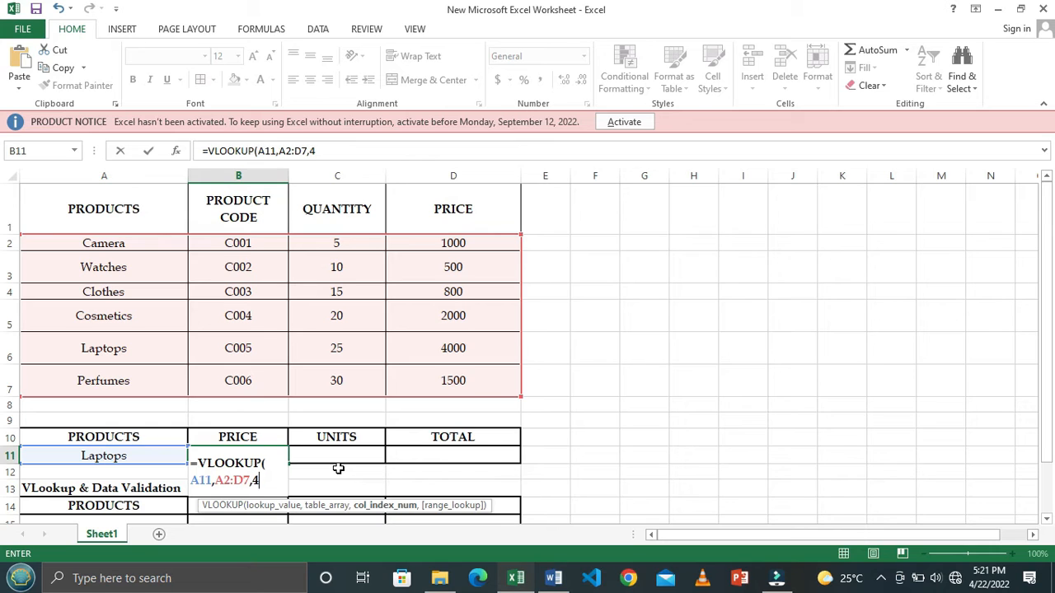
text(,)
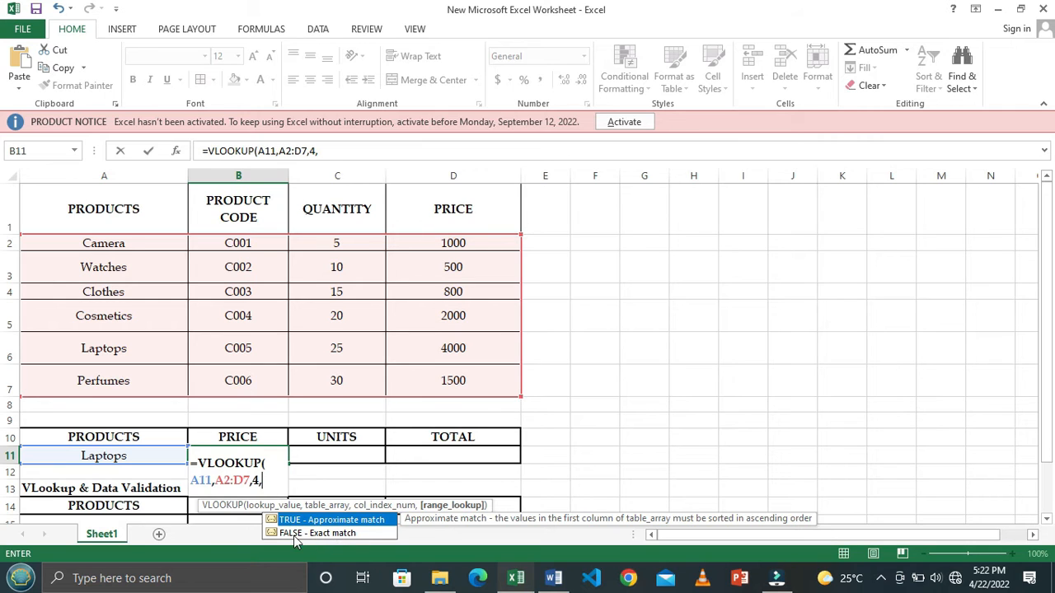
text(0)
text())
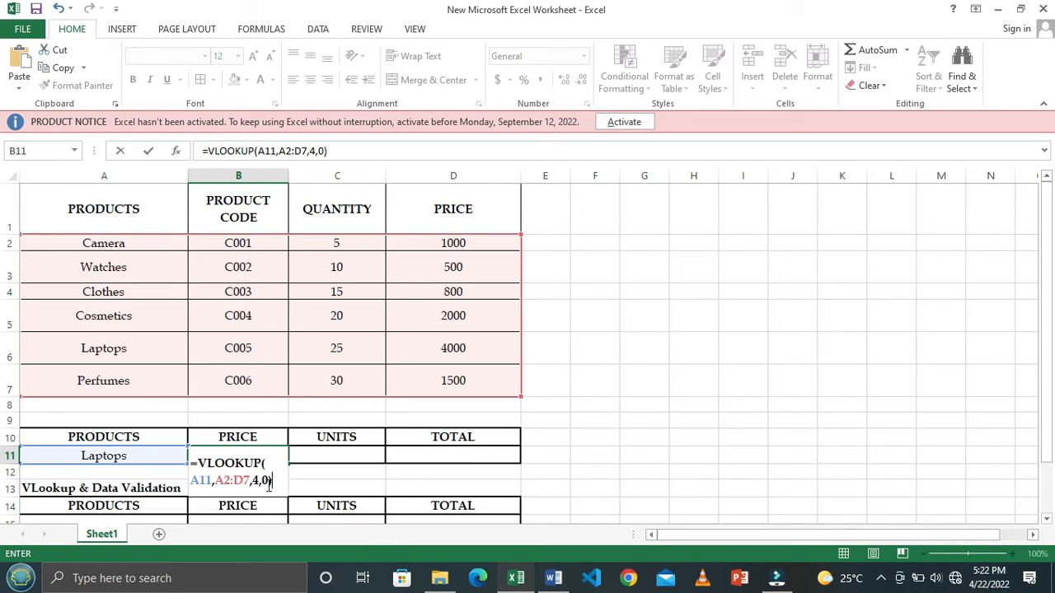
key(Return)
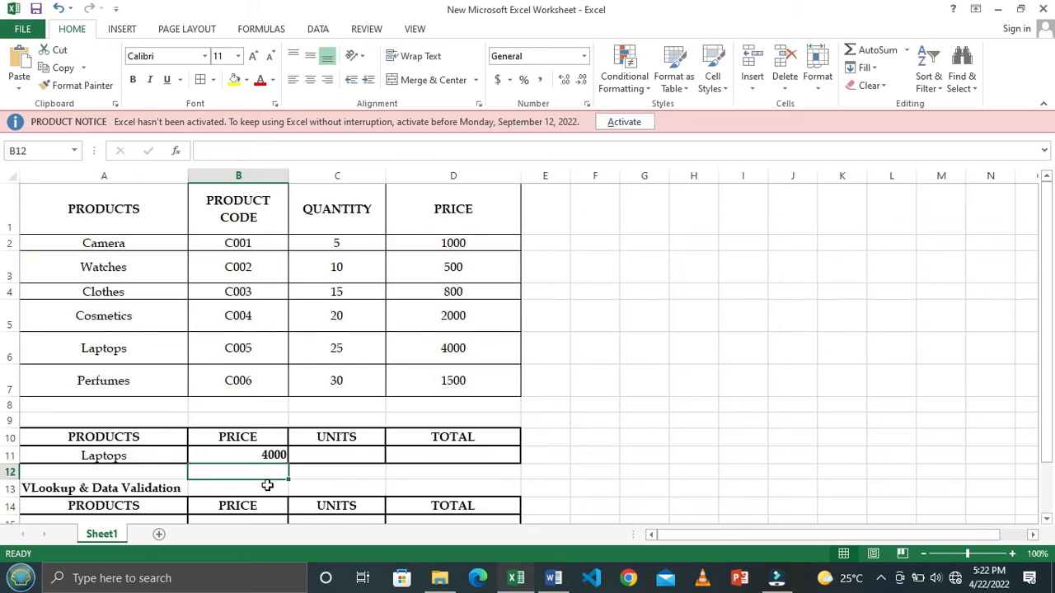
- Try column index 2 and 3 in the VLOOKUP formula in B11, and set it back to 4
click(471, 345)
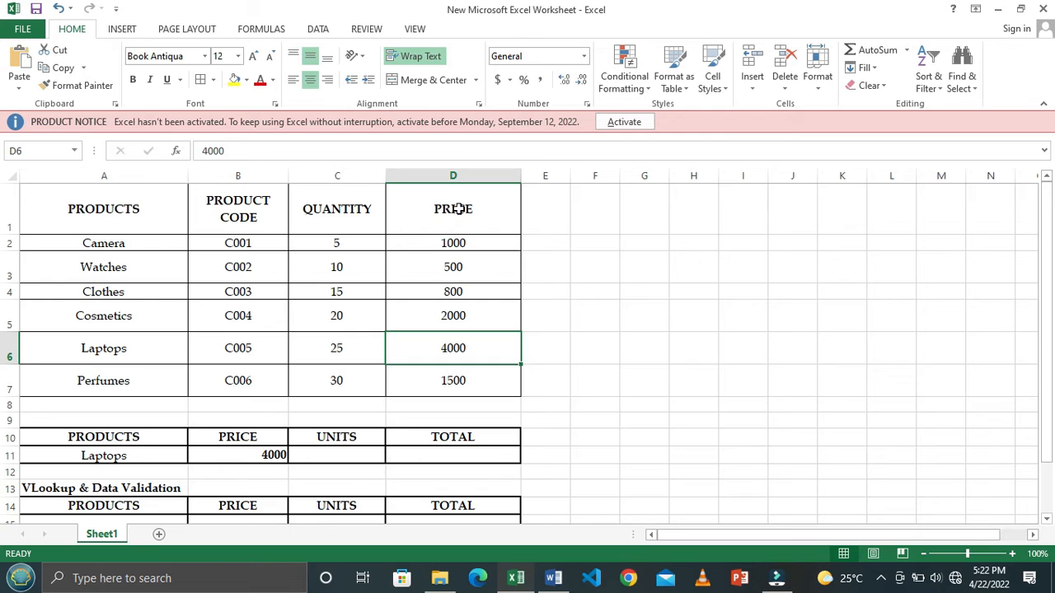
double_click(257, 455)
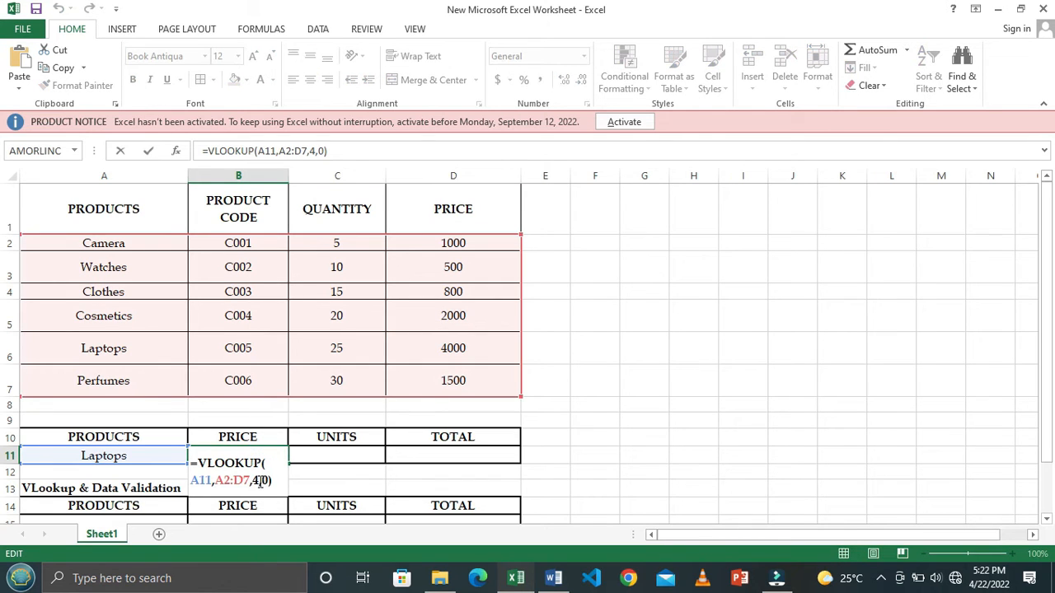
click(260, 482)
key(BackSpace)
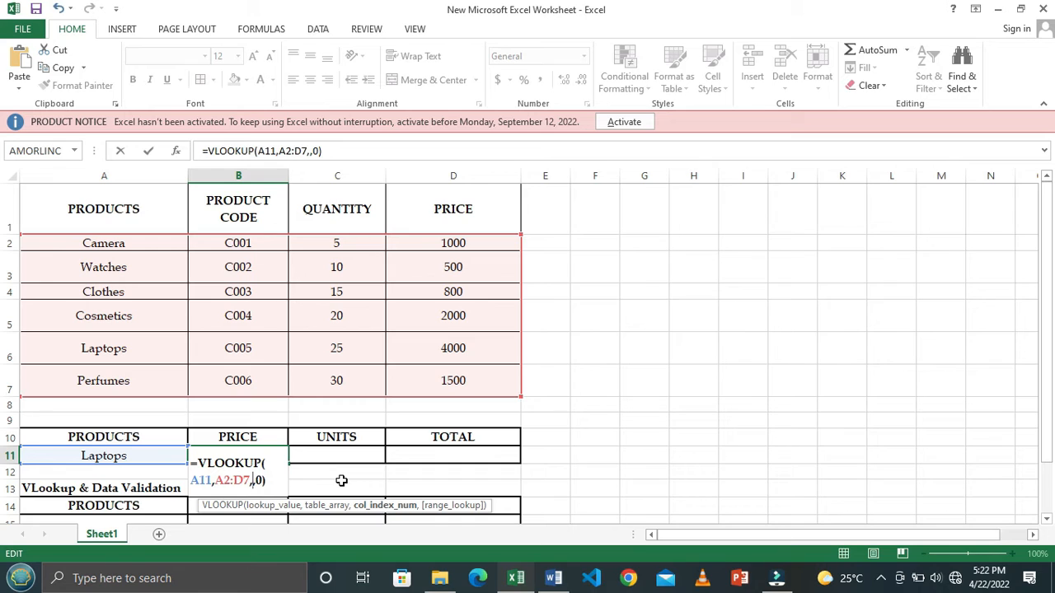
text(2)
key(BackSpace)
text(3)
key(BackSpace)
text(4)
key(Return)
- Compare the looked-up price in B11 with the Laptops row of the product table
click(249, 454)
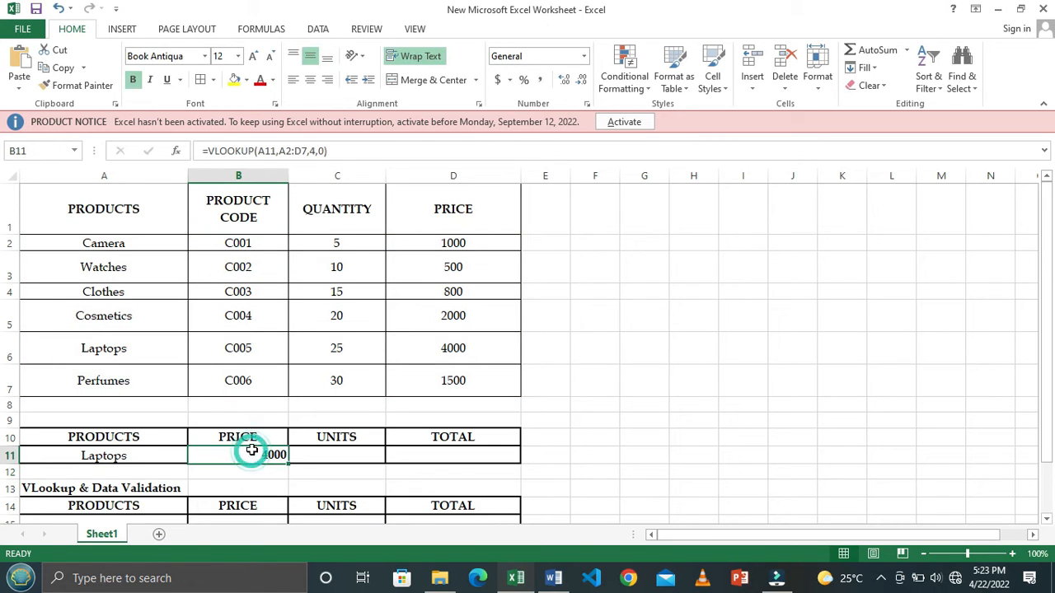
click(452, 348)
drag(139, 347, 447, 349)
click(448, 349)
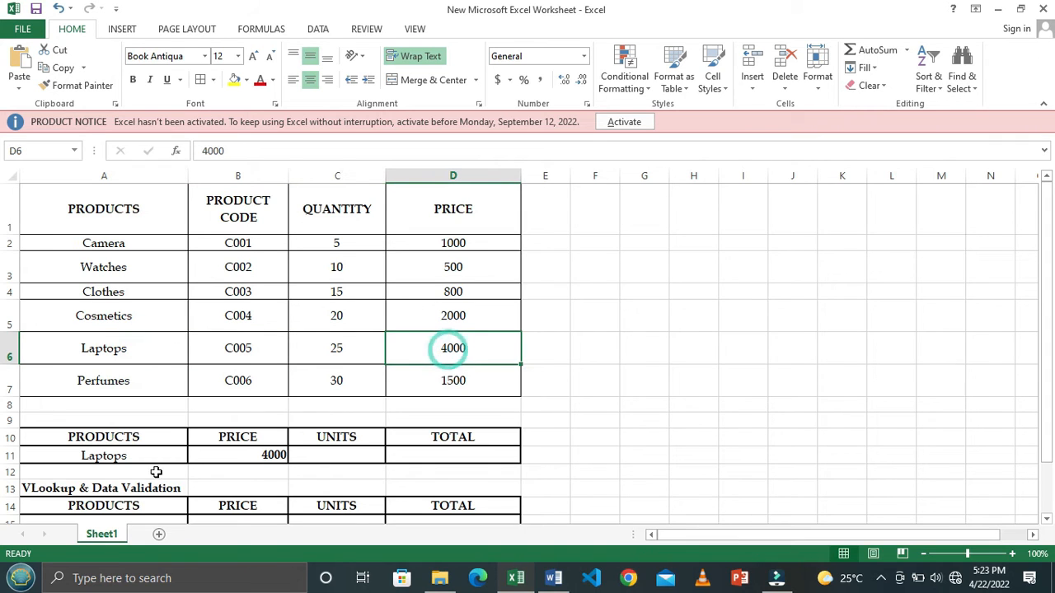
- Test the lookup by replacing the product in A11 with Cosmetics copied from A5
click(132, 451)
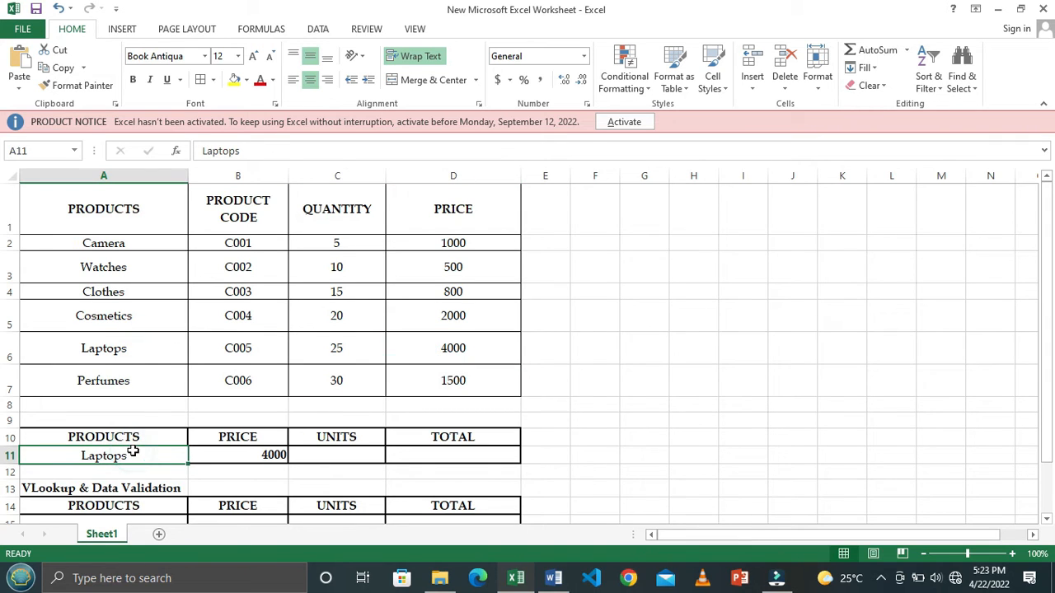
click(135, 314)
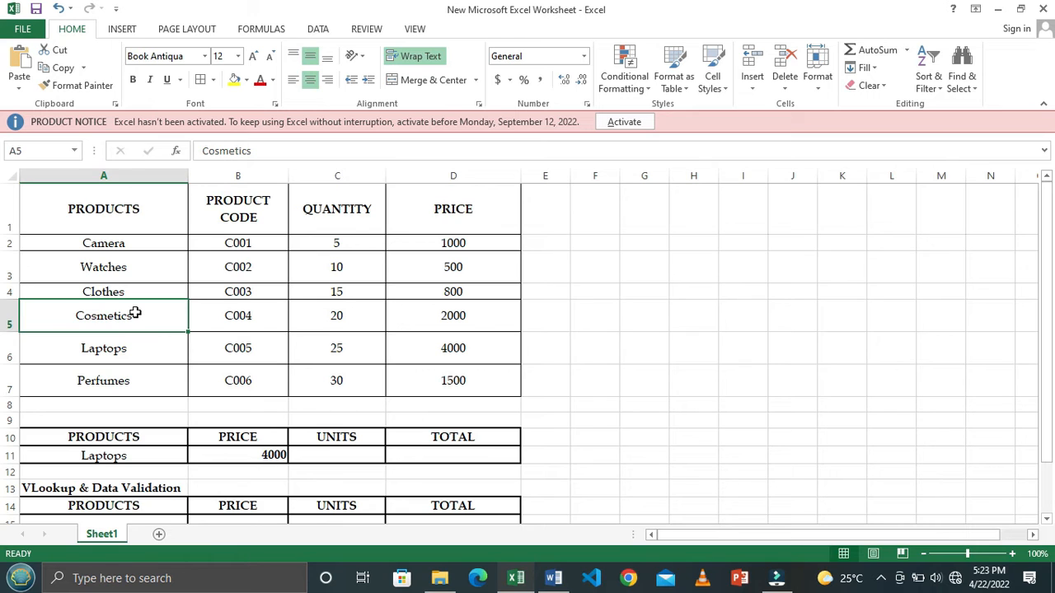
key(ctrl+c)
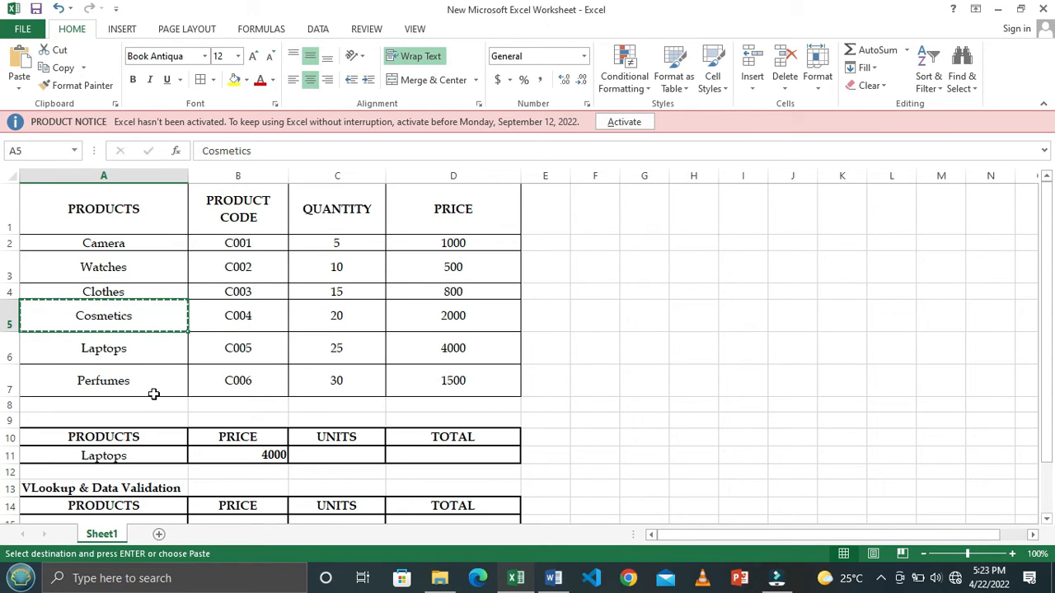
click(134, 455)
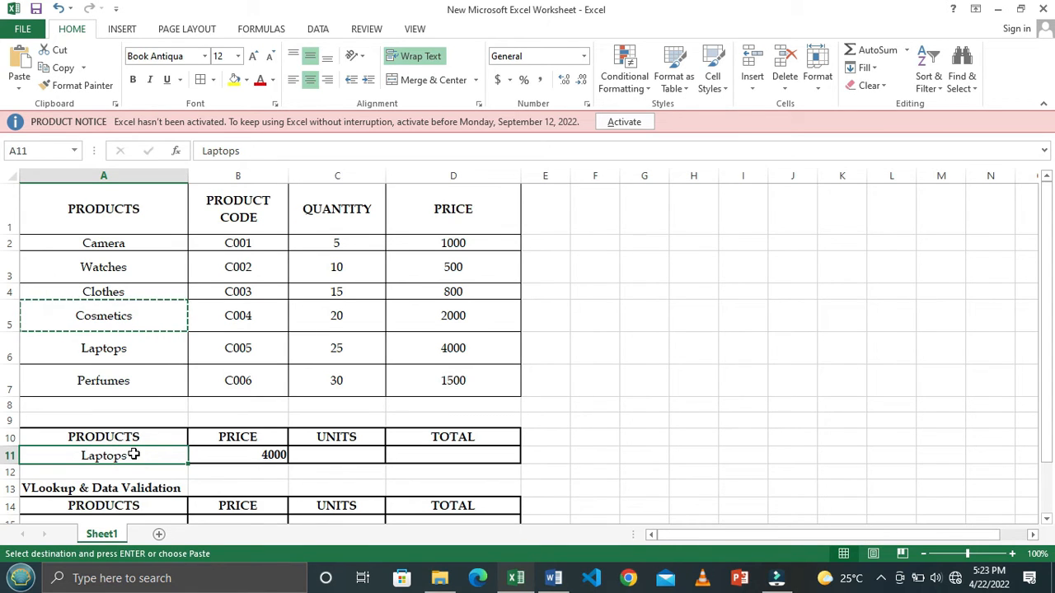
key(ctrl+v)
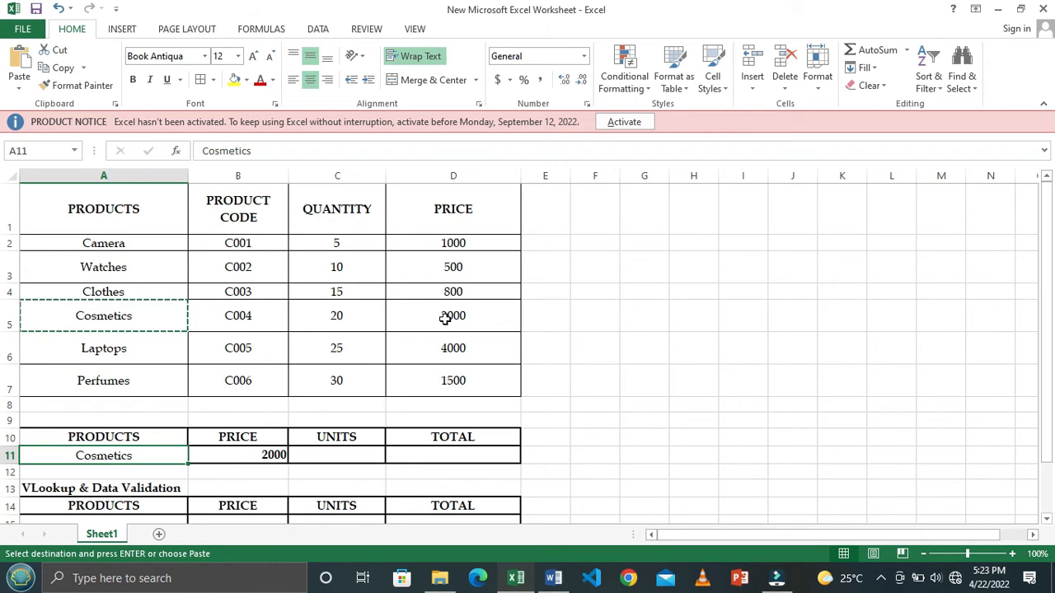
key(Escape)
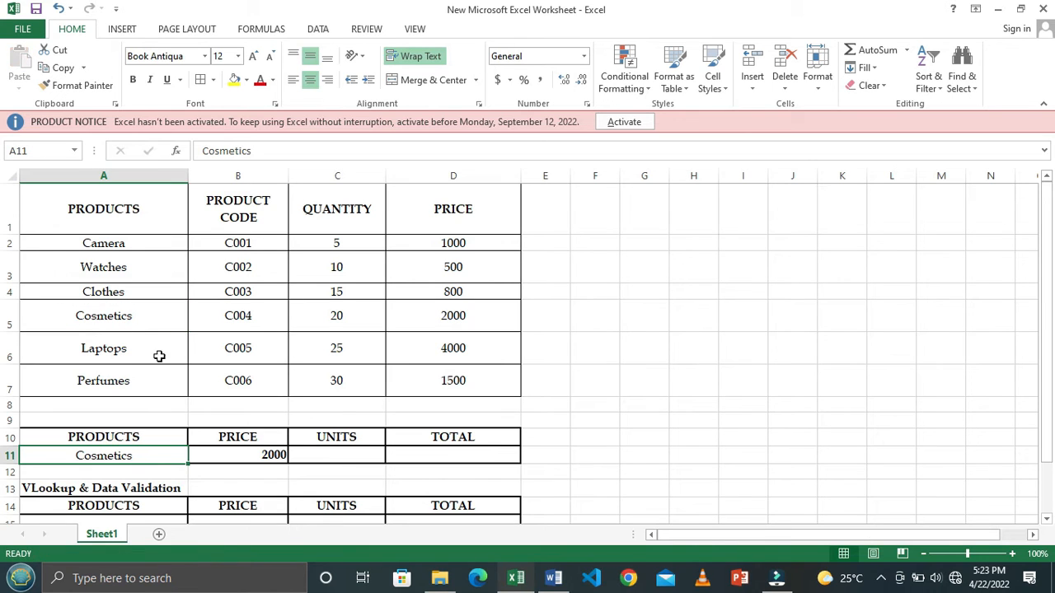
- Replace the product in A11 with Camera copied from A2
click(128, 244)
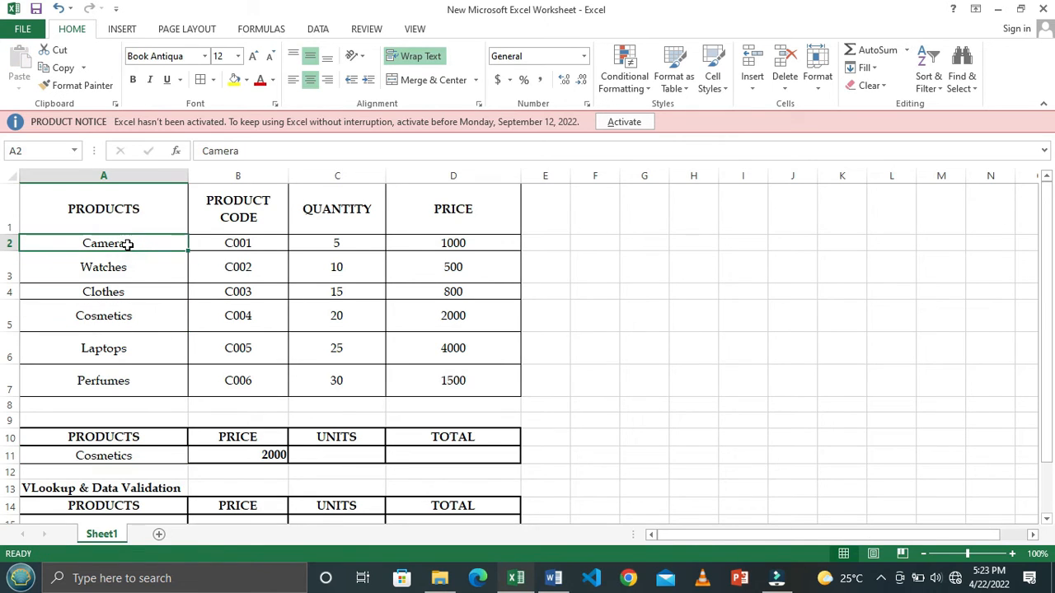
key(ctrl+c)
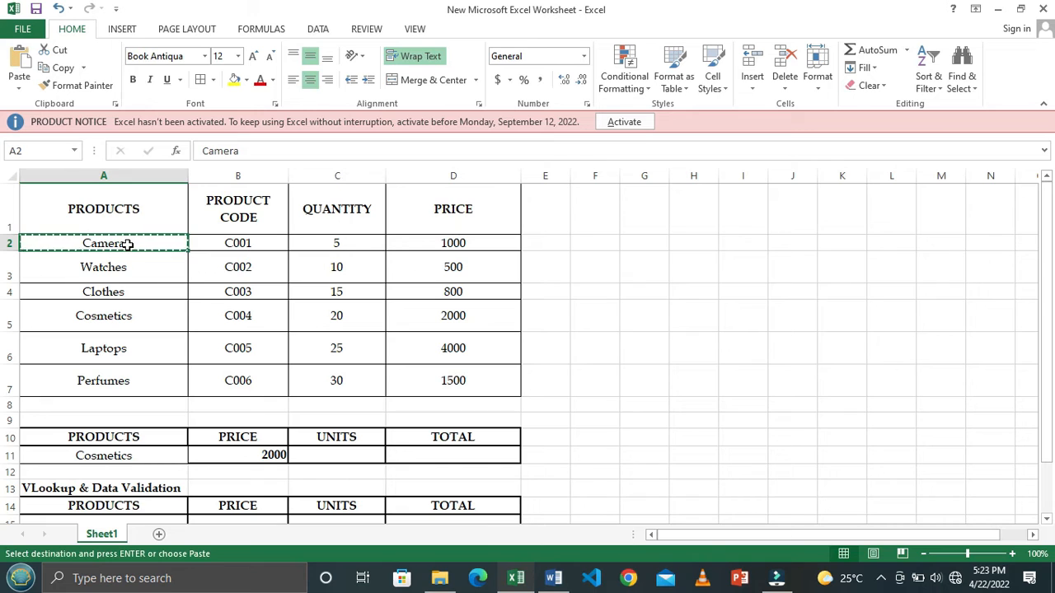
click(148, 455)
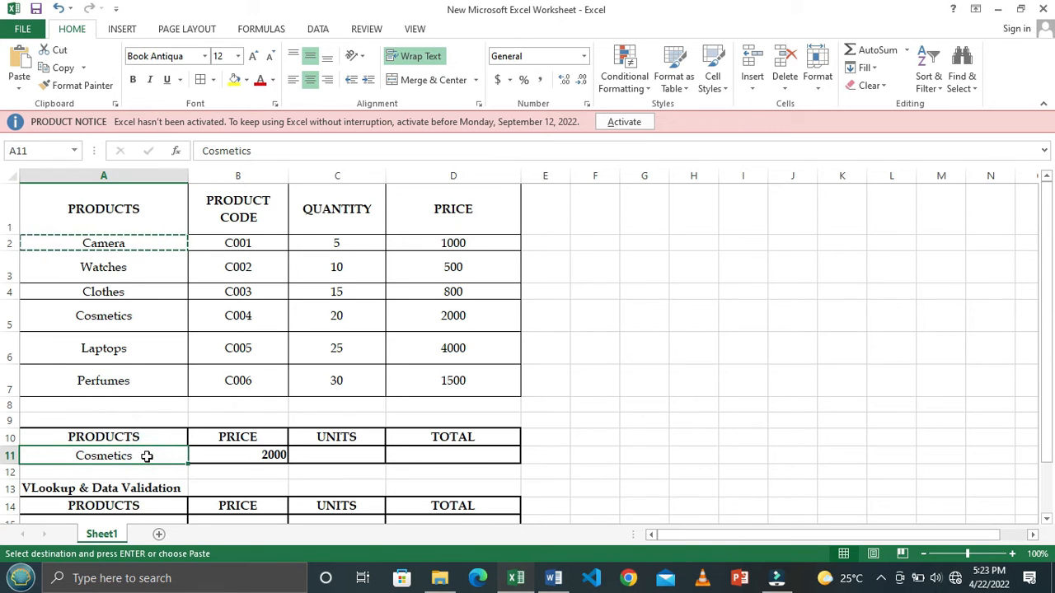
key(ctrl+v)
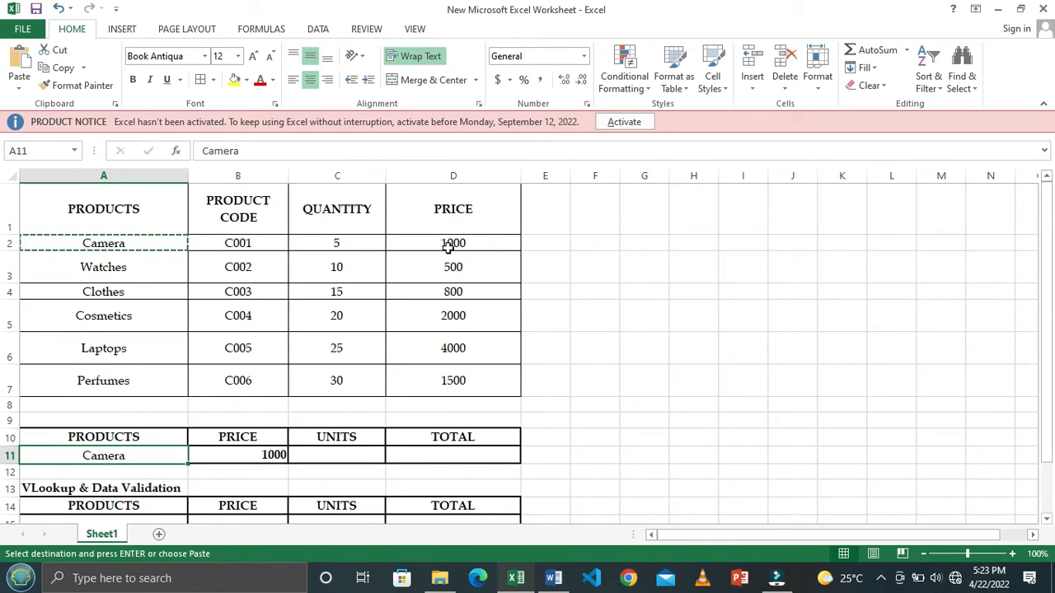
key(Escape)
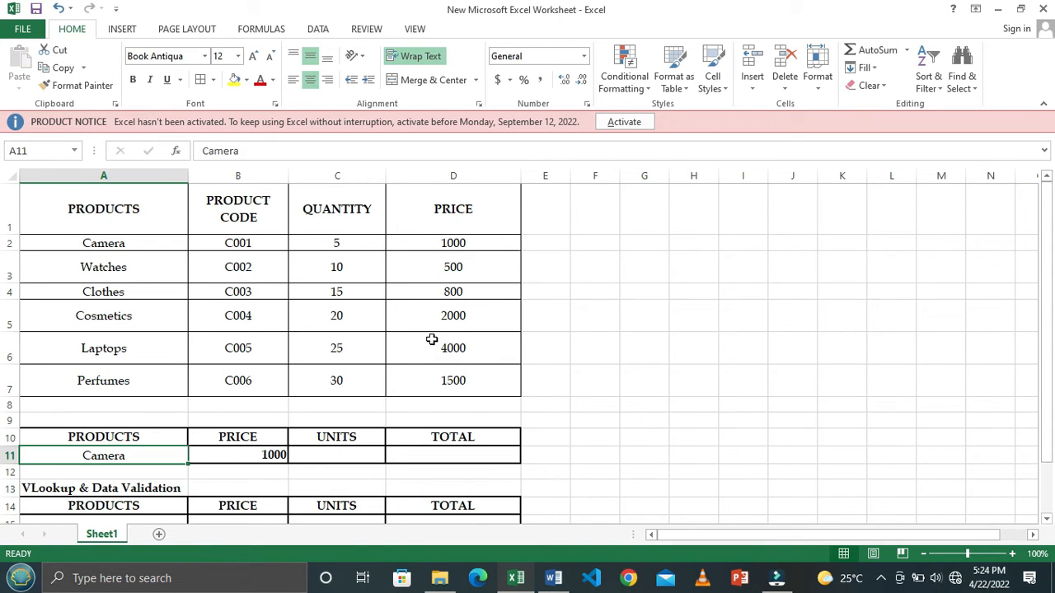
- Check the Camera quantity in the product table and enter 5 as the units in C11
click(339, 456)
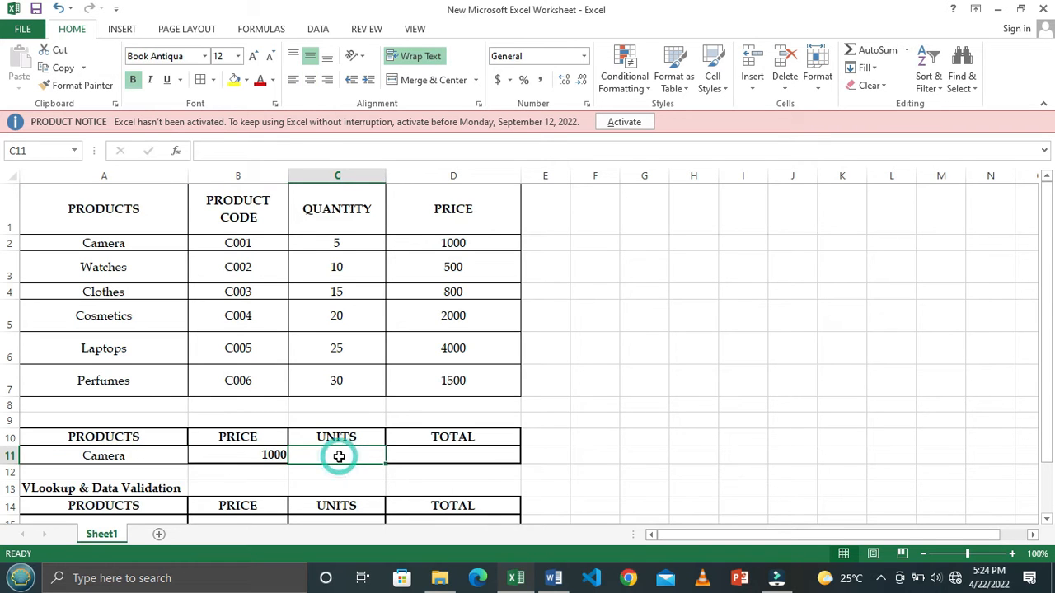
scroll(393, 401, down, 1)
scroll(393, 401, up, 1)
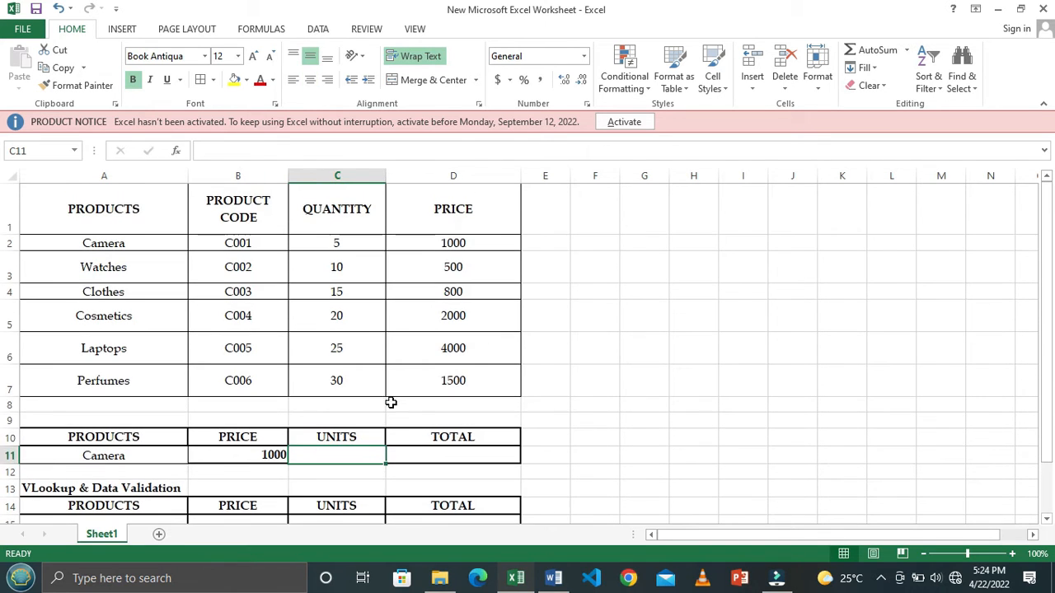
drag(476, 244, 475, 259)
click(477, 260)
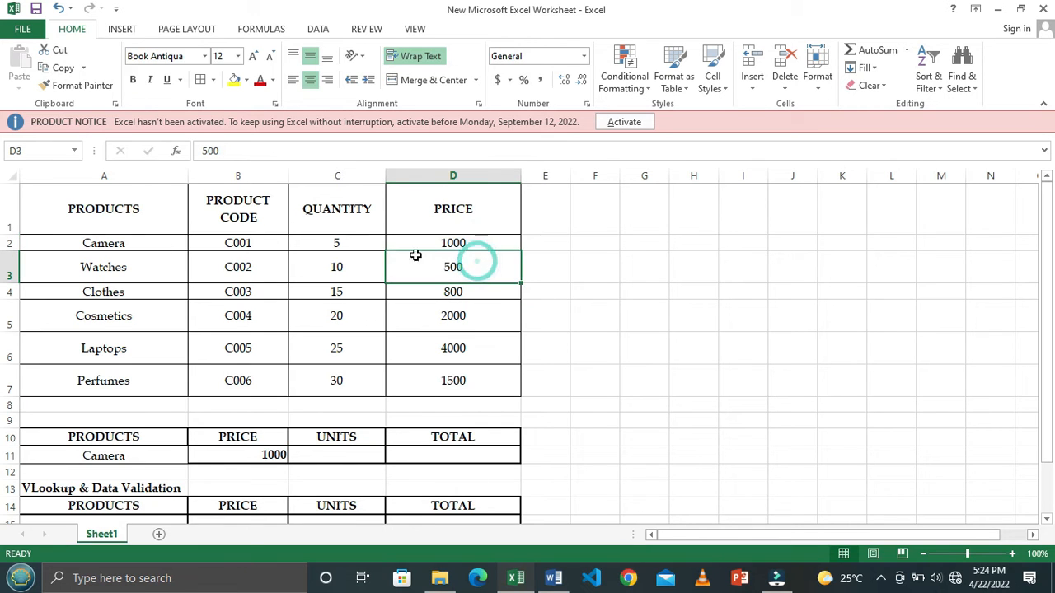
click(363, 244)
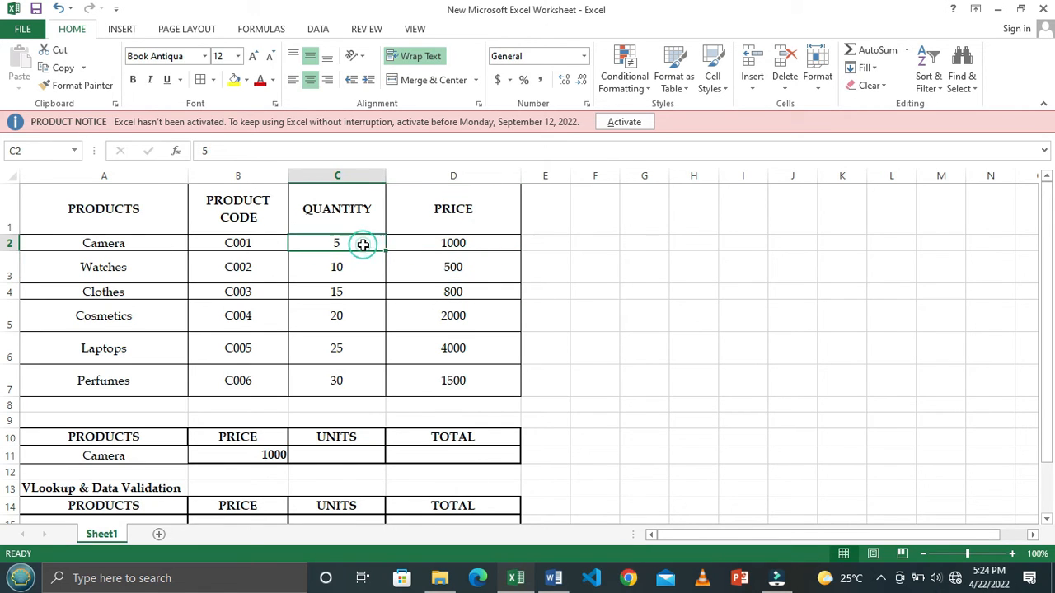
click(358, 453)
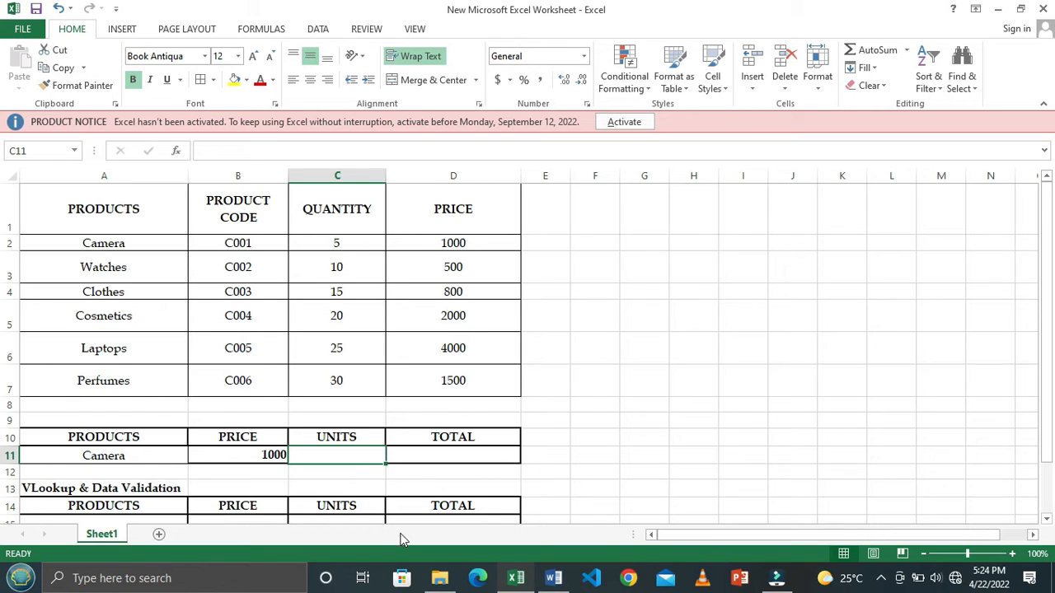
text(5)
key(Tab)
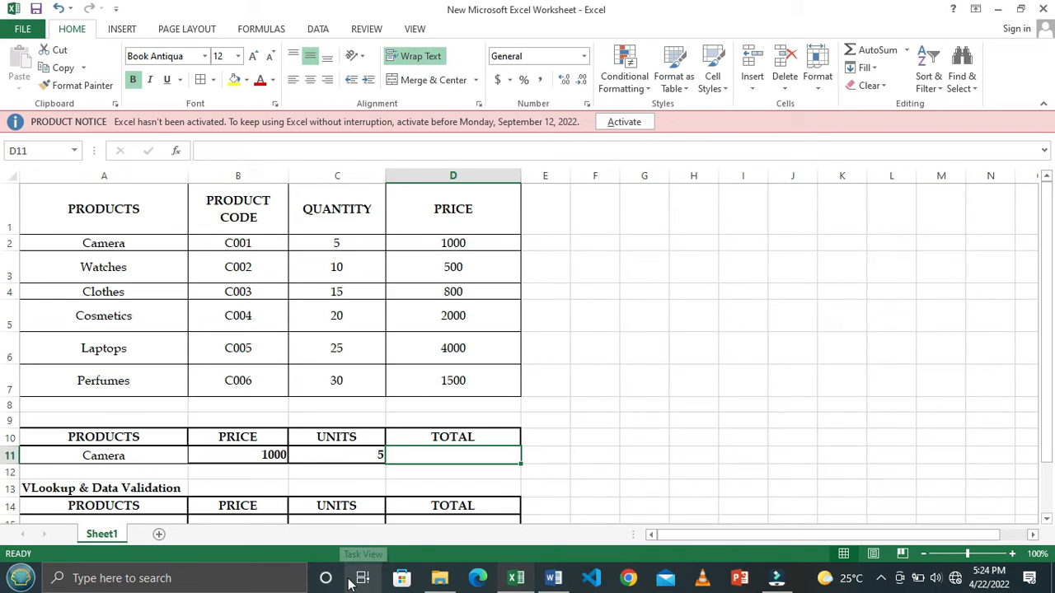
- Calculate the total in D11 with the formula =B11*C11
text(=)
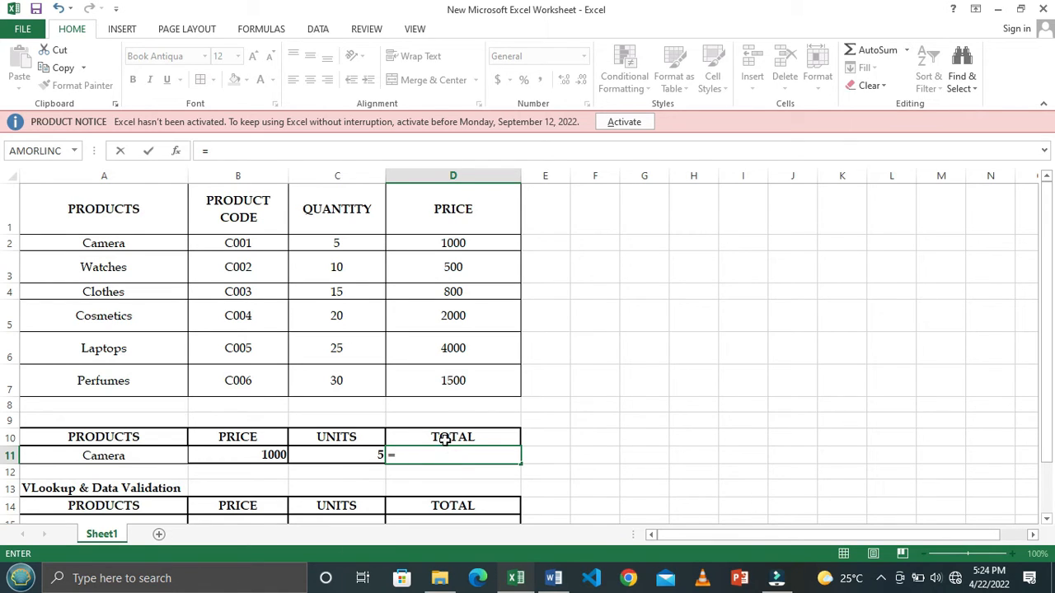
click(242, 454)
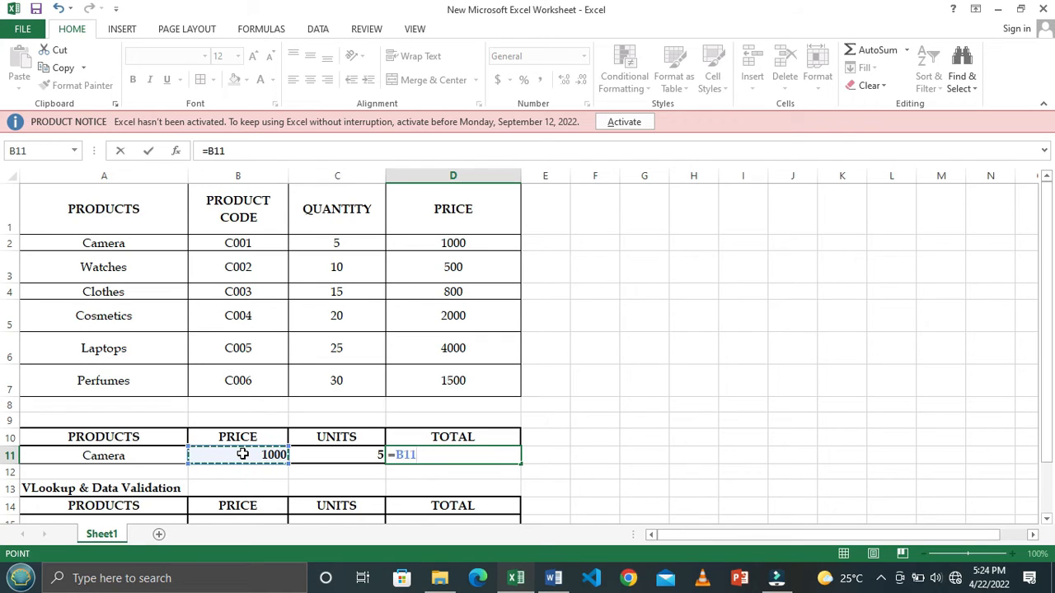
text(*)
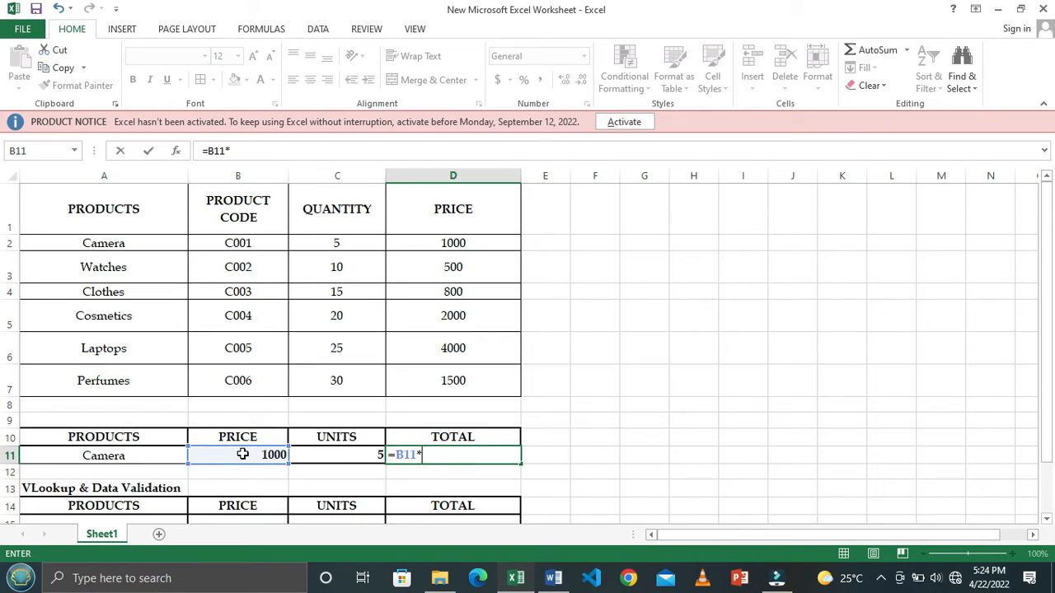
click(345, 454)
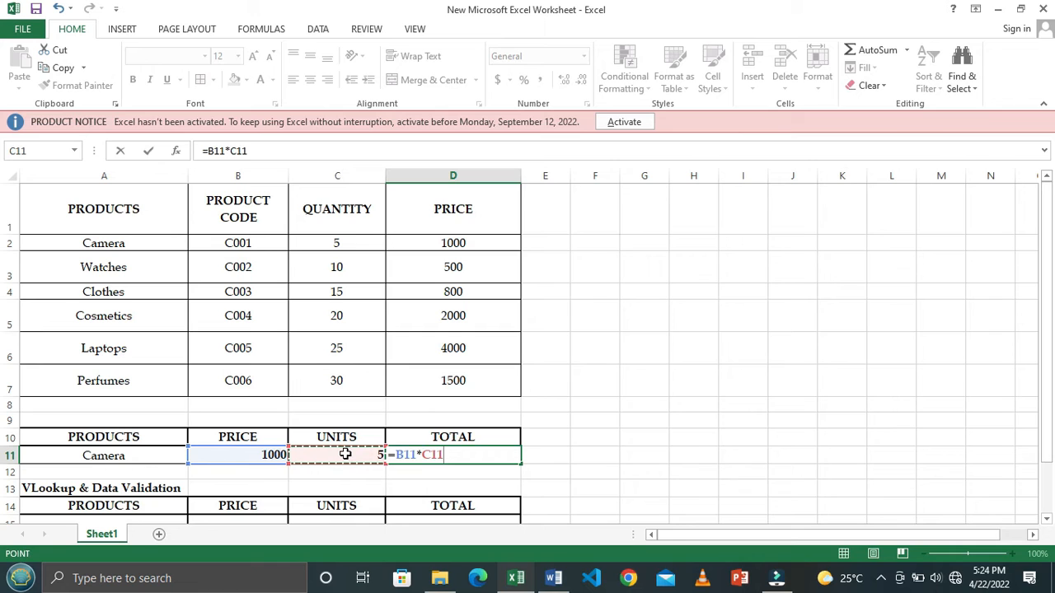
key(Return)
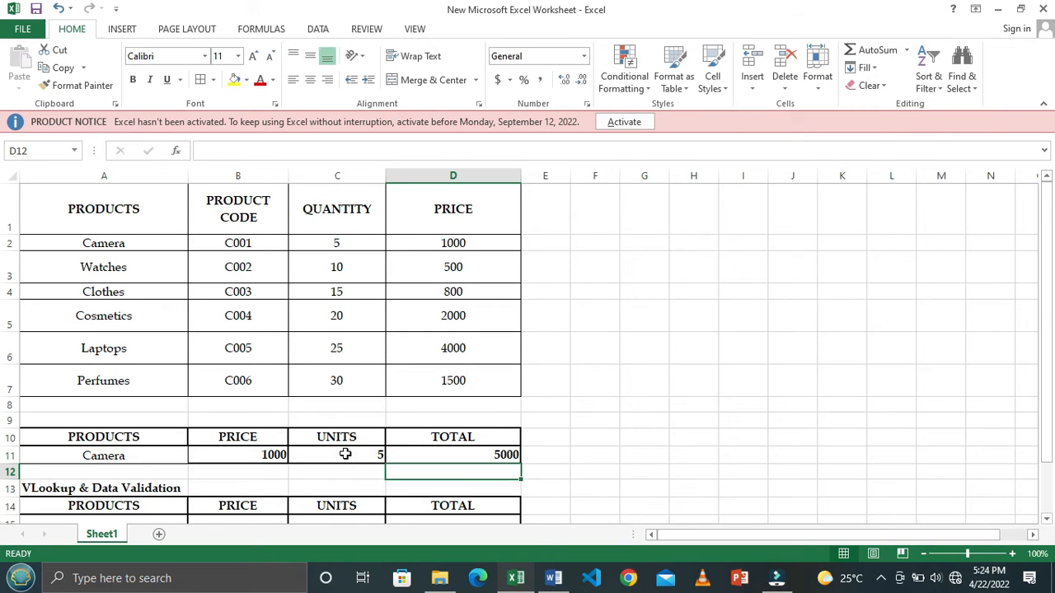
click(462, 450)
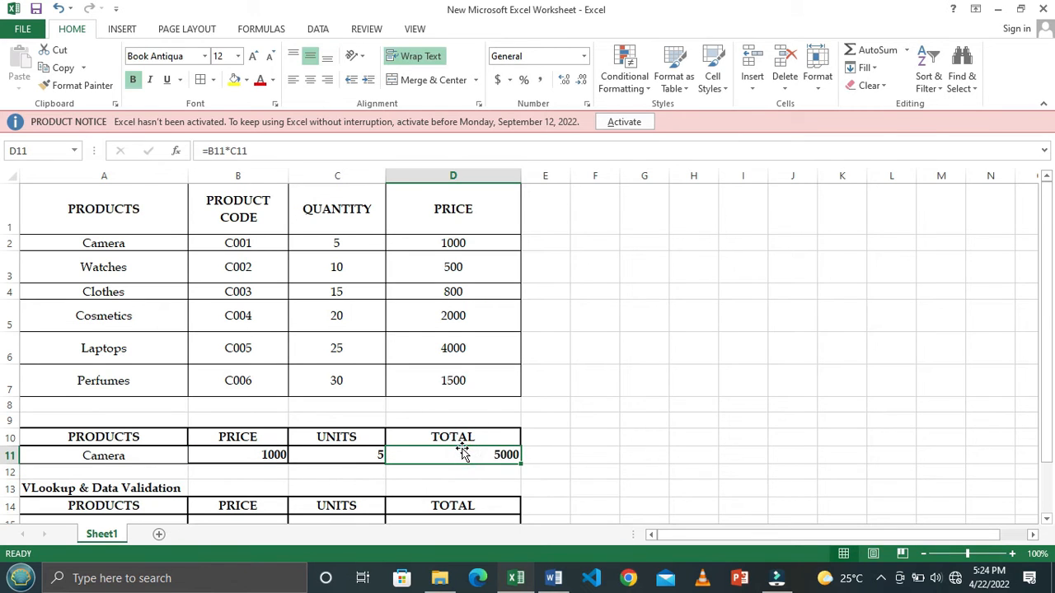
- Review the Camera order row and set its units in C11 to 3
click(150, 455)
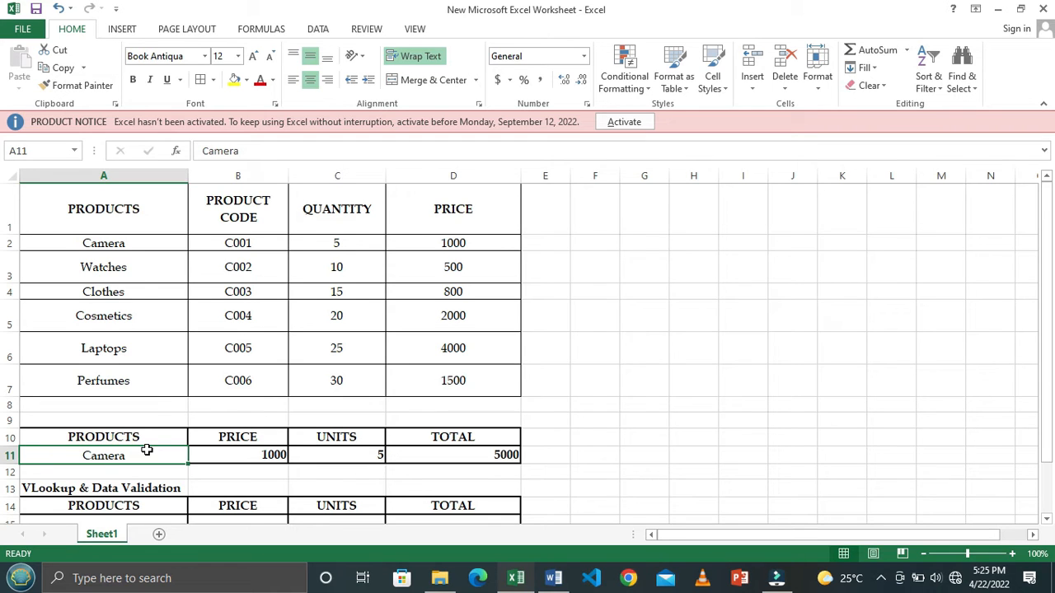
click(248, 449)
drag(247, 450, 455, 456)
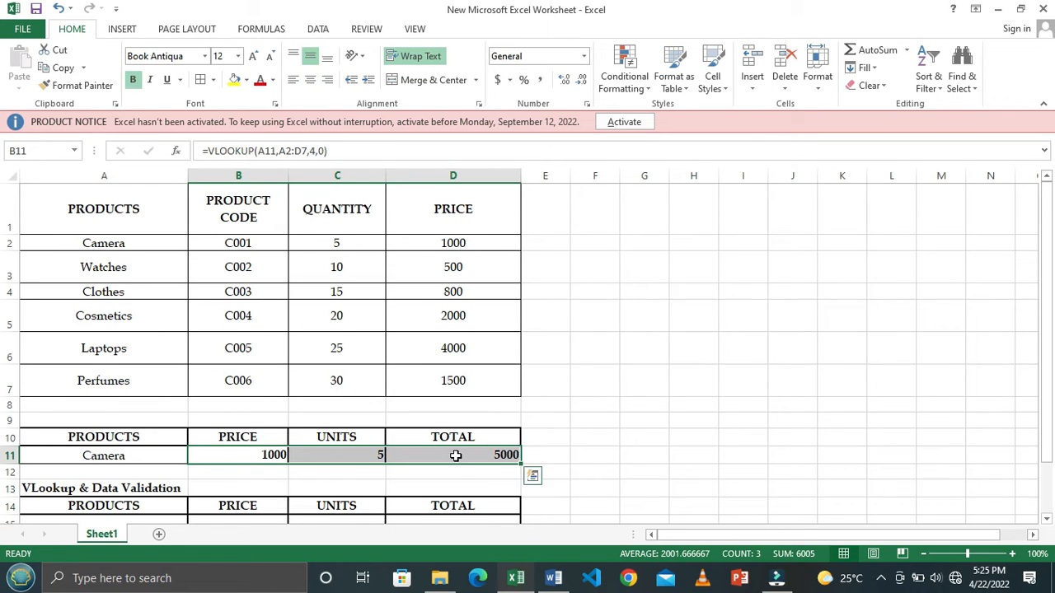
click(376, 455)
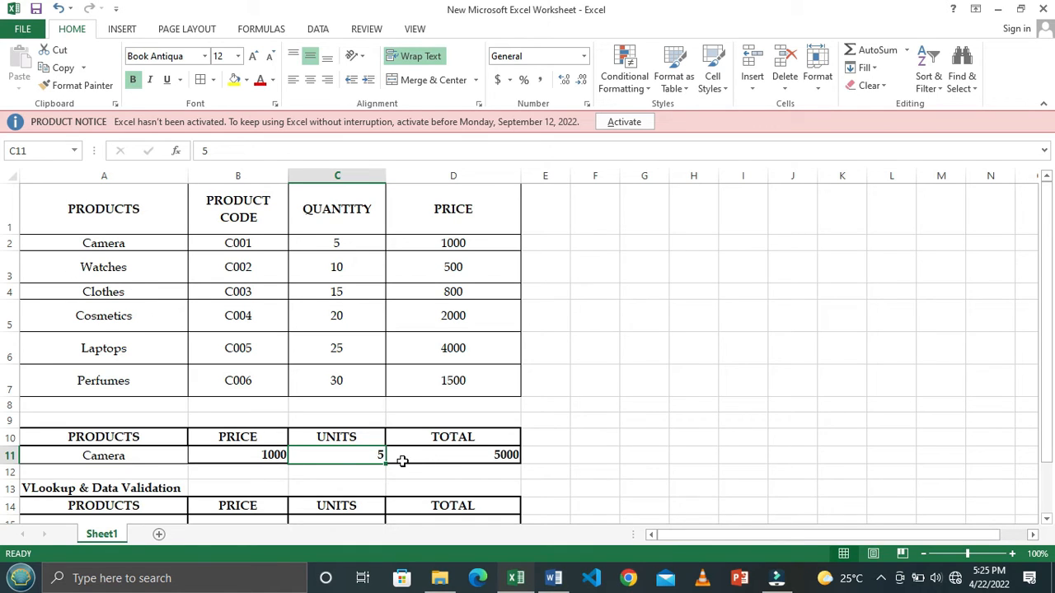
text(3)
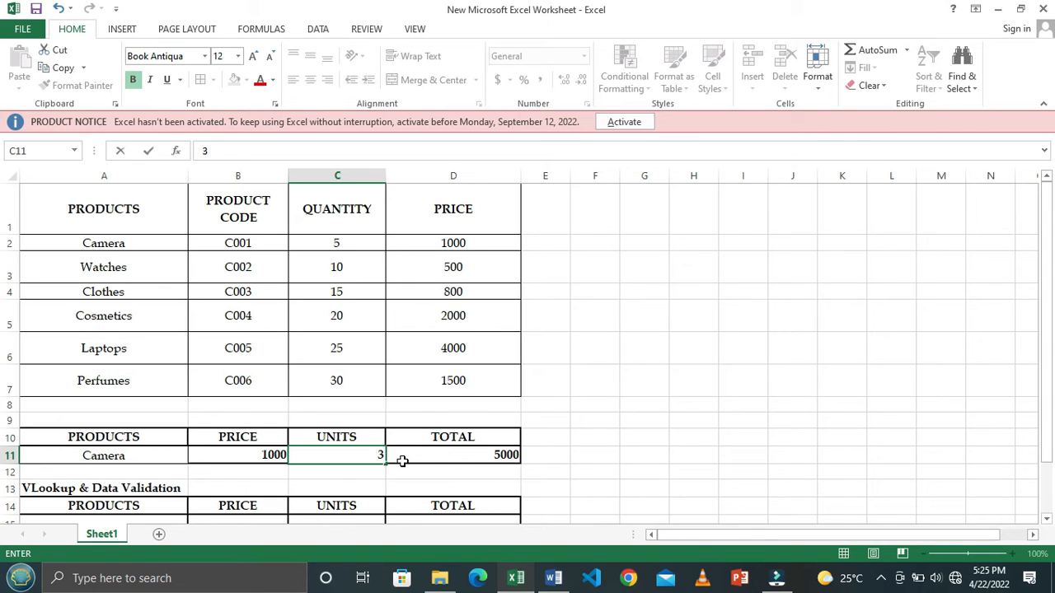
key(Return)
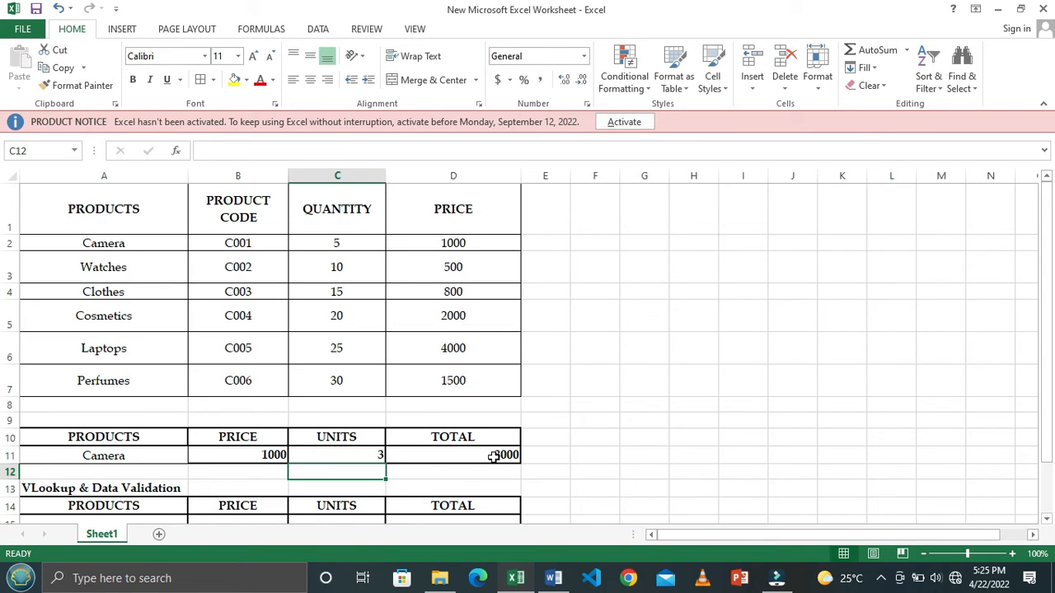
click(338, 452)
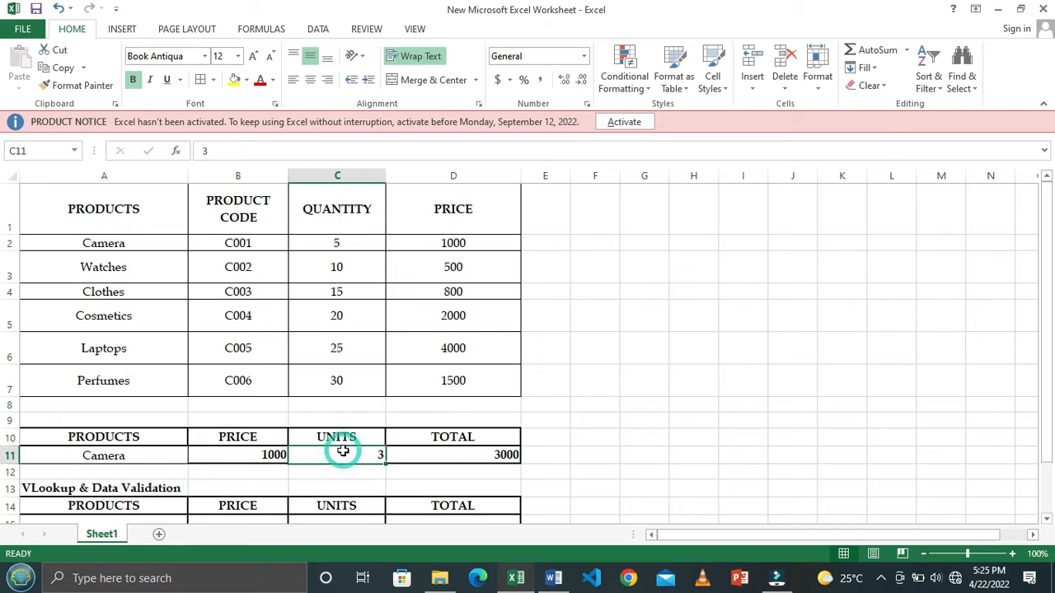
click(100, 459)
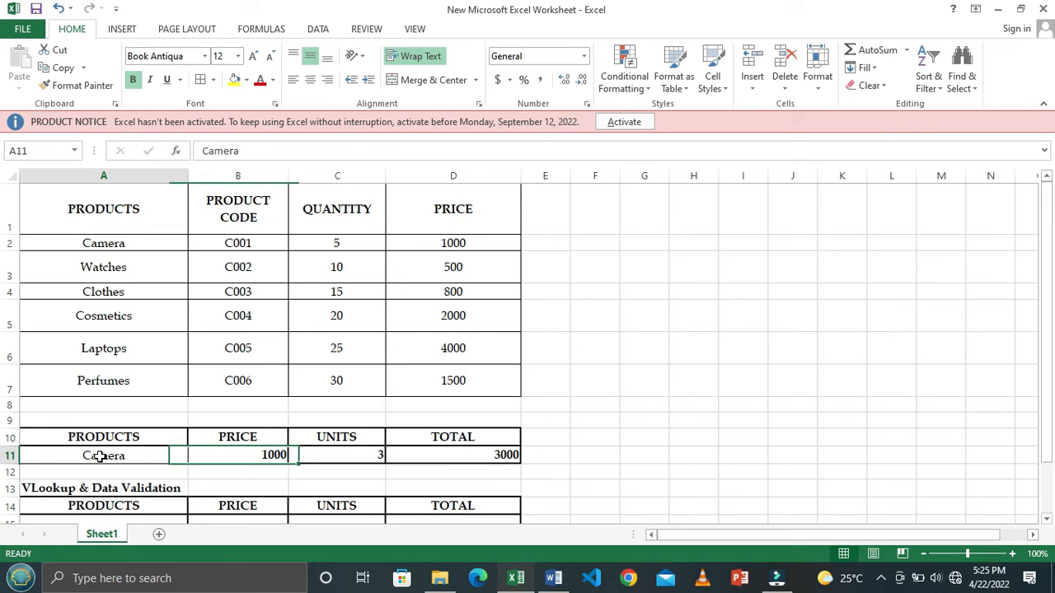
- Replace the product in A11 with Clothes copied from A4 and check the resulting price and total against the product table
click(114, 292)
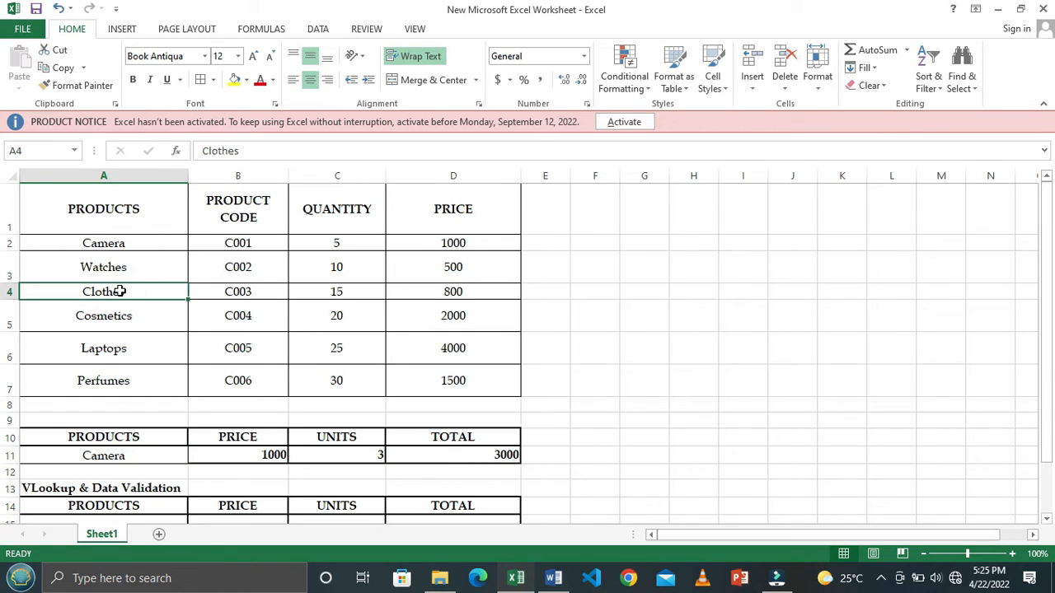
key(ctrl+c)
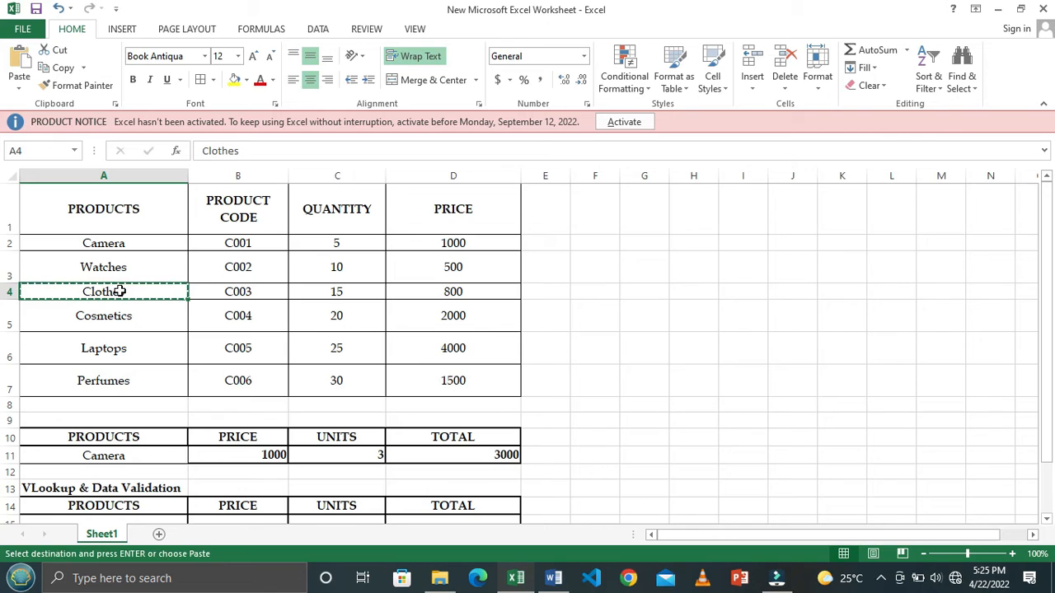
click(144, 458)
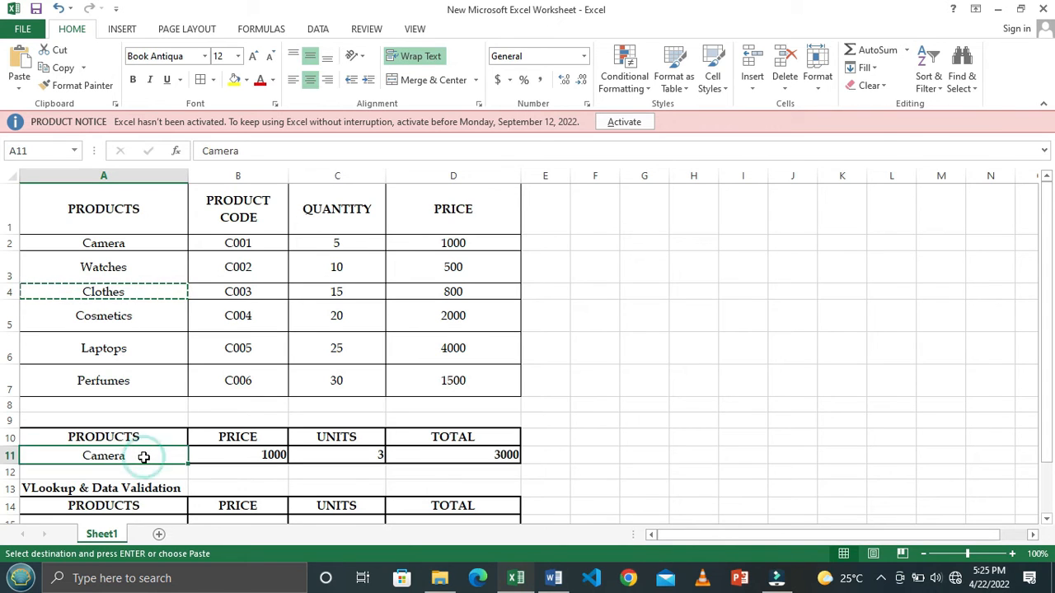
key(ctrl+v)
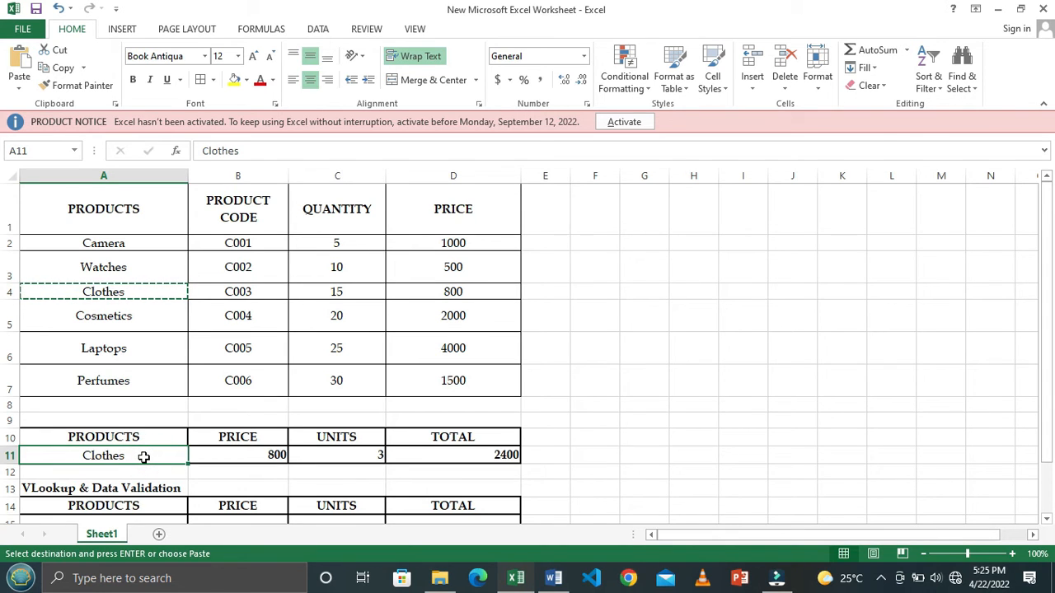
click(248, 454)
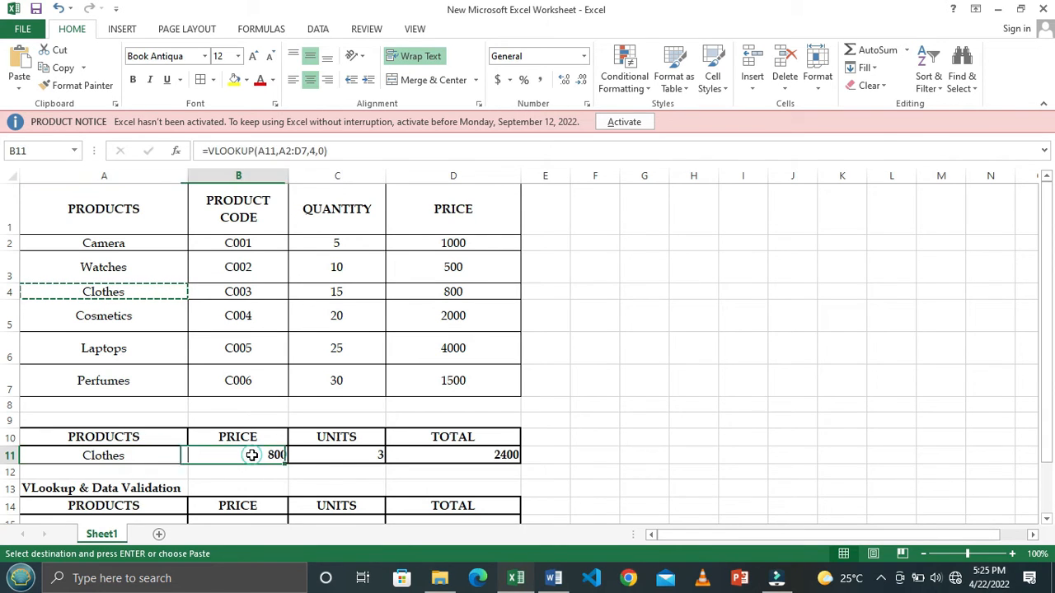
click(460, 294)
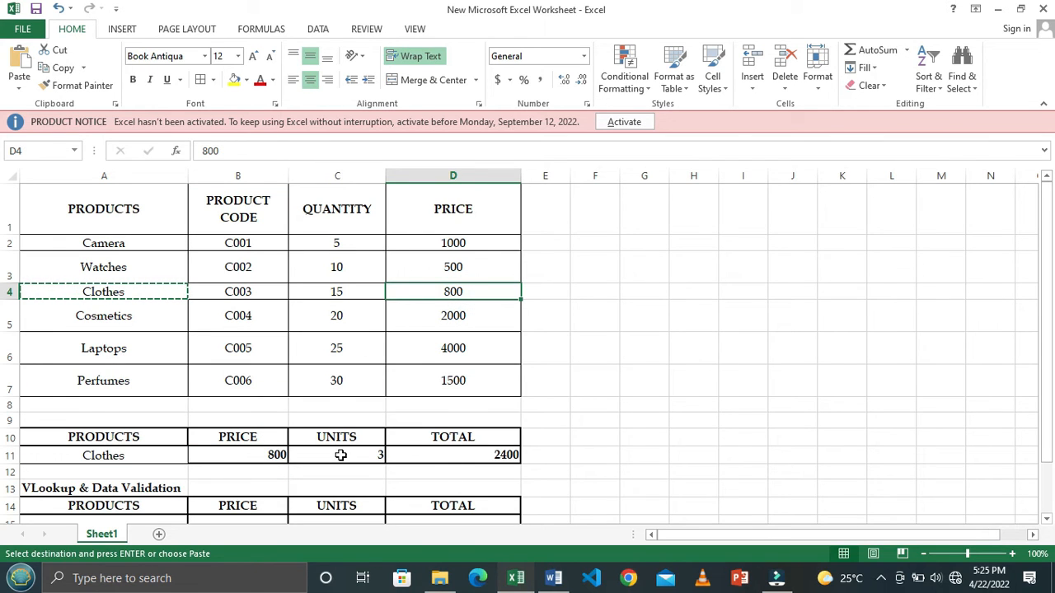
click(464, 455)
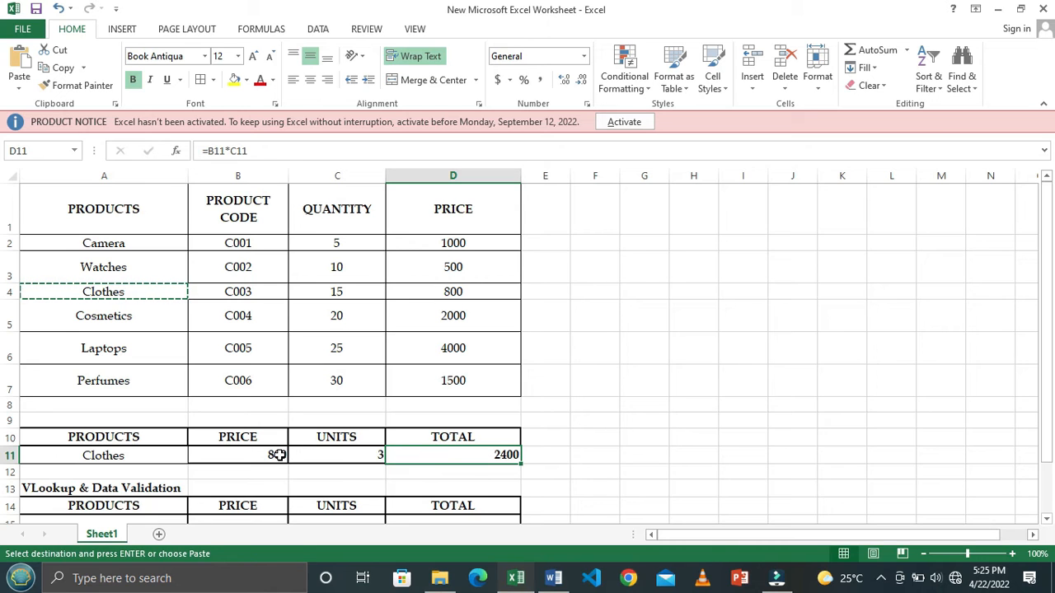
key(Escape)
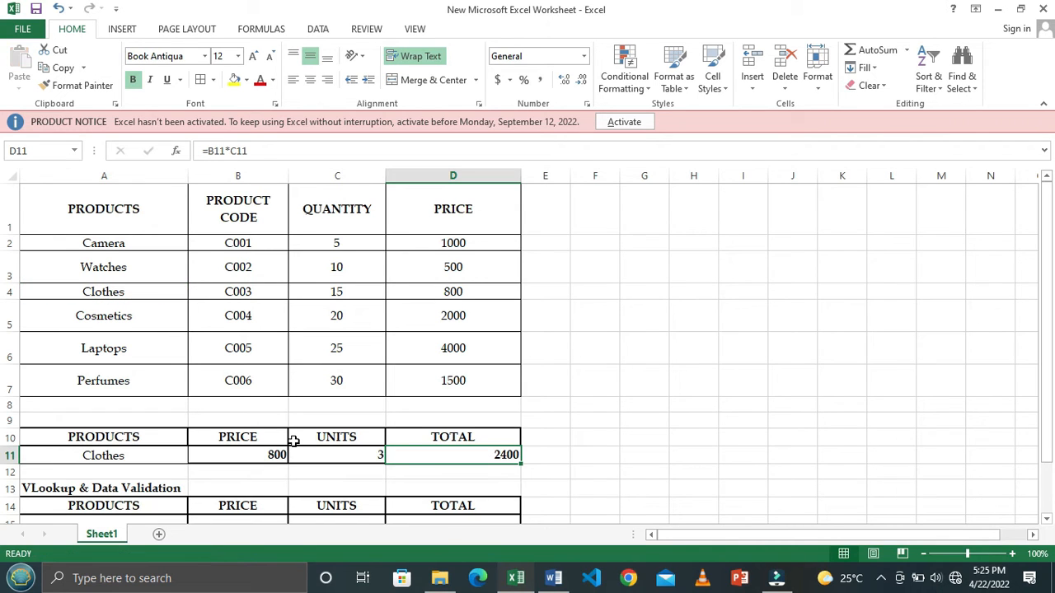
- Examine the product data in A2:D7 and the empty VLookup & Data Validation table below the order row
scroll(297, 439, down, 2)
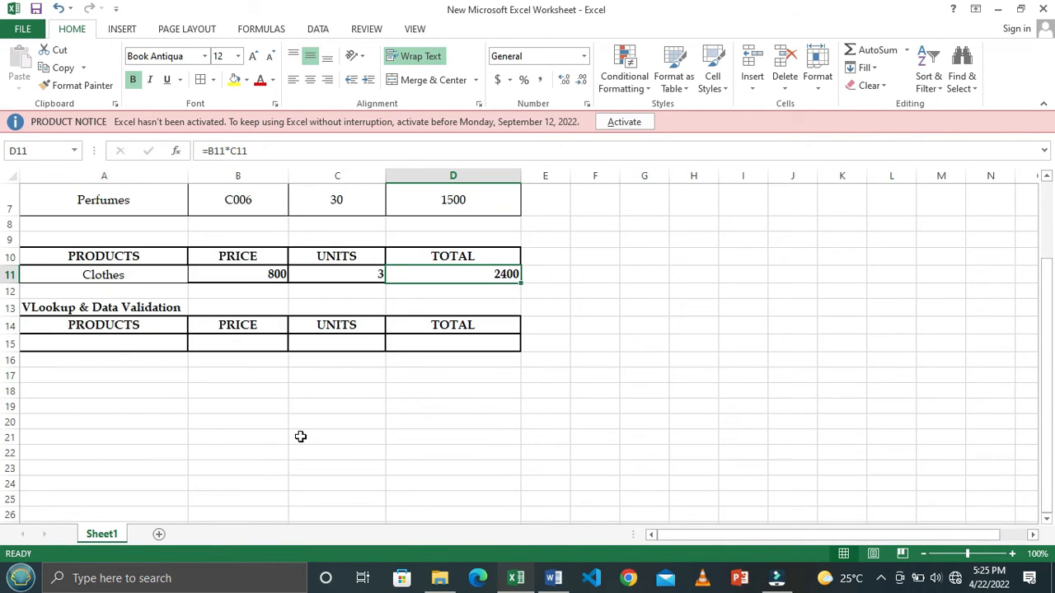
scroll(301, 437, up, 1)
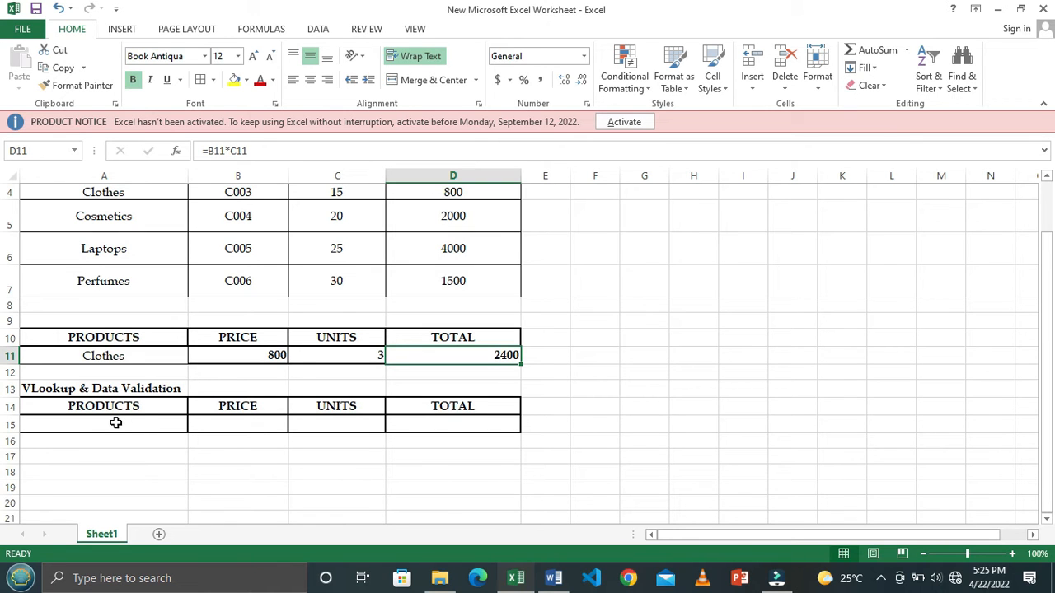
scroll(155, 393, down, 1)
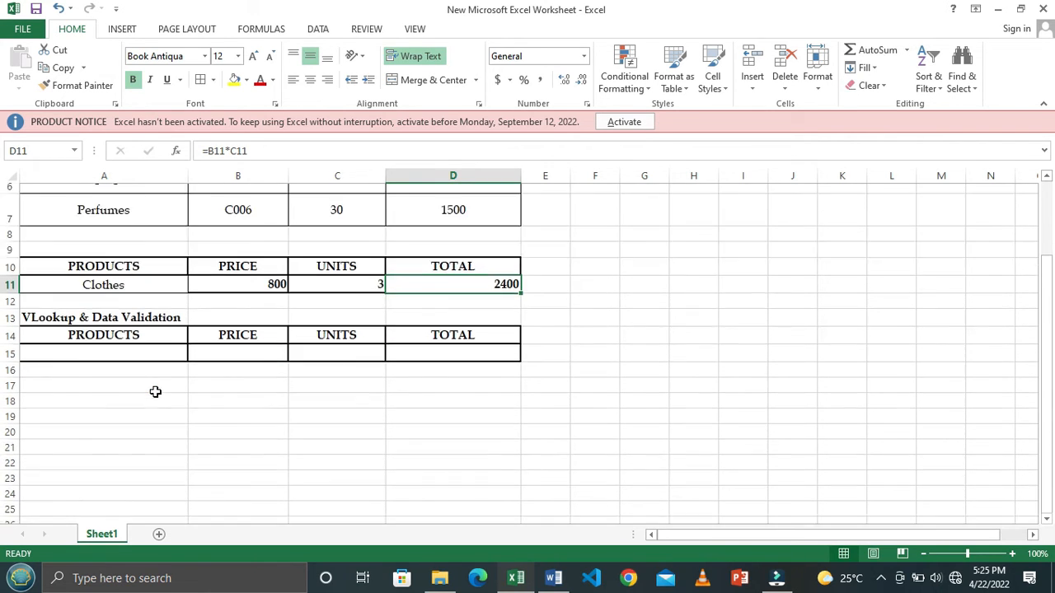
scroll(153, 392, up, 1)
click(149, 361)
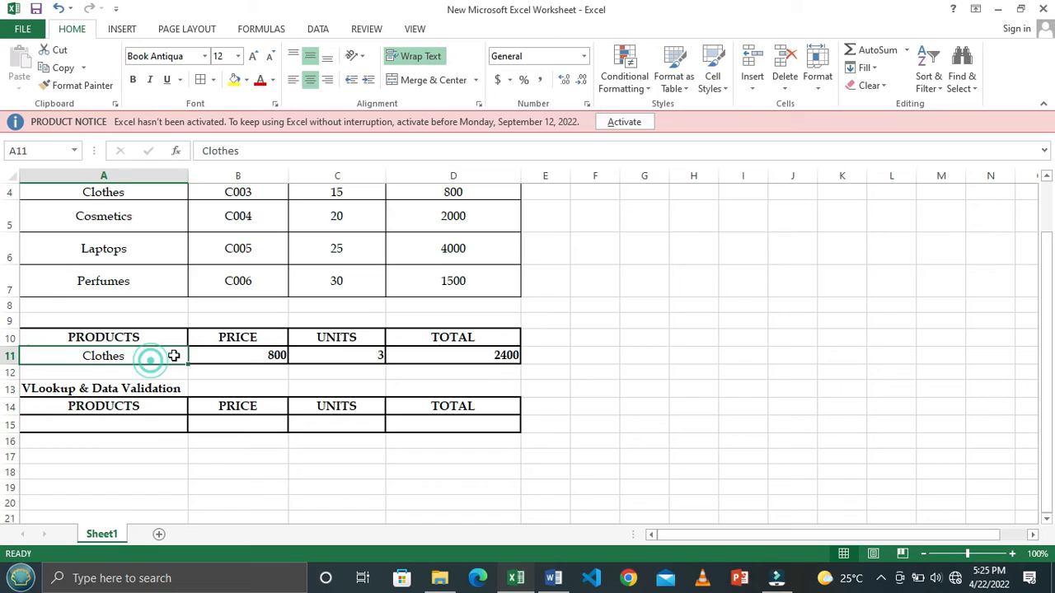
click(149, 421)
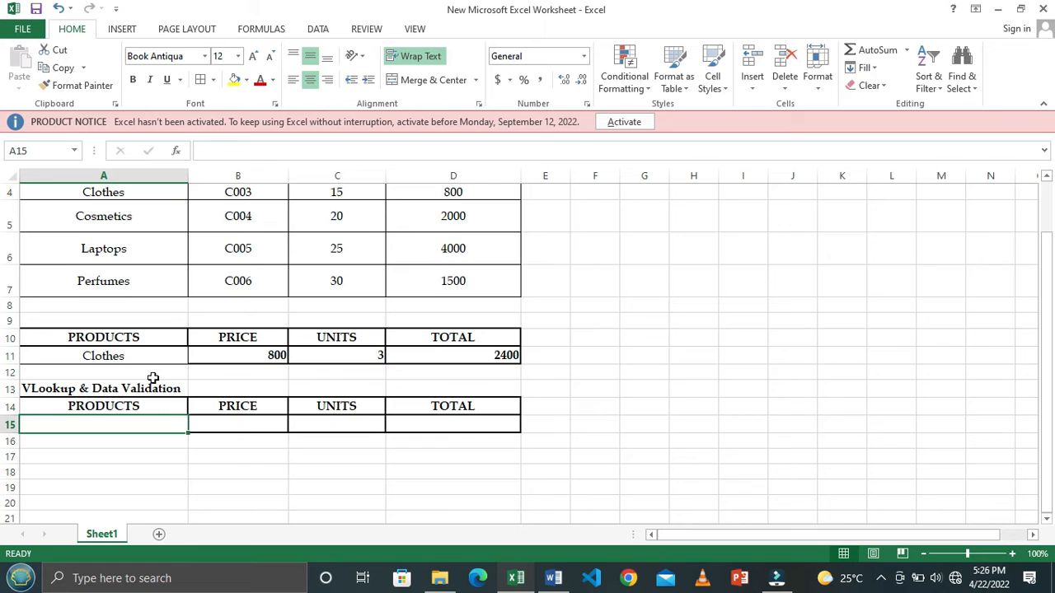
scroll(123, 283, up, 1)
drag(119, 250, 442, 382)
scroll(206, 372, down, 2)
scroll(205, 371, up, 2)
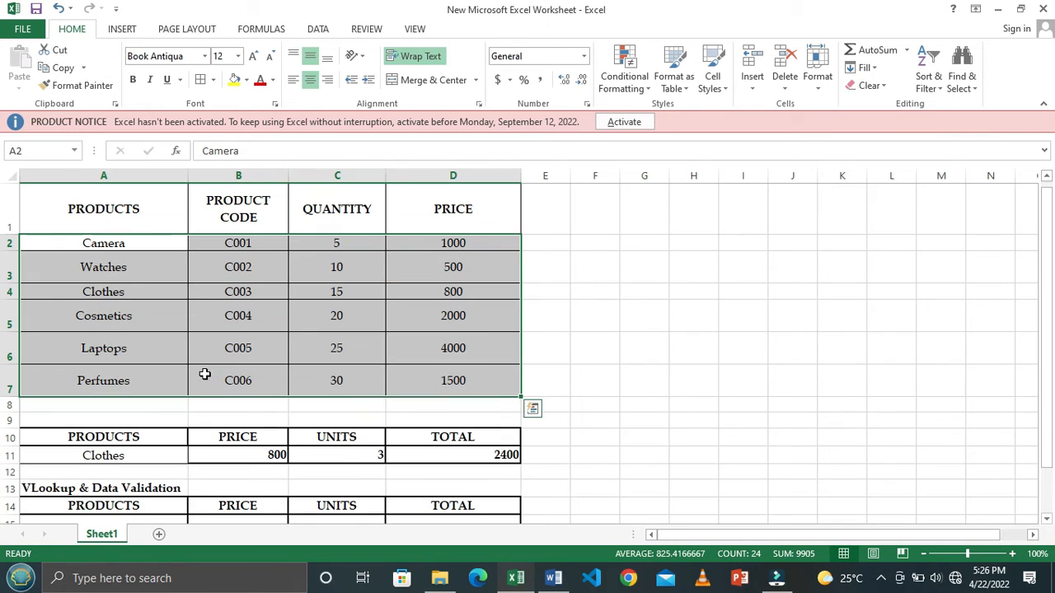
scroll(165, 387, down, 1)
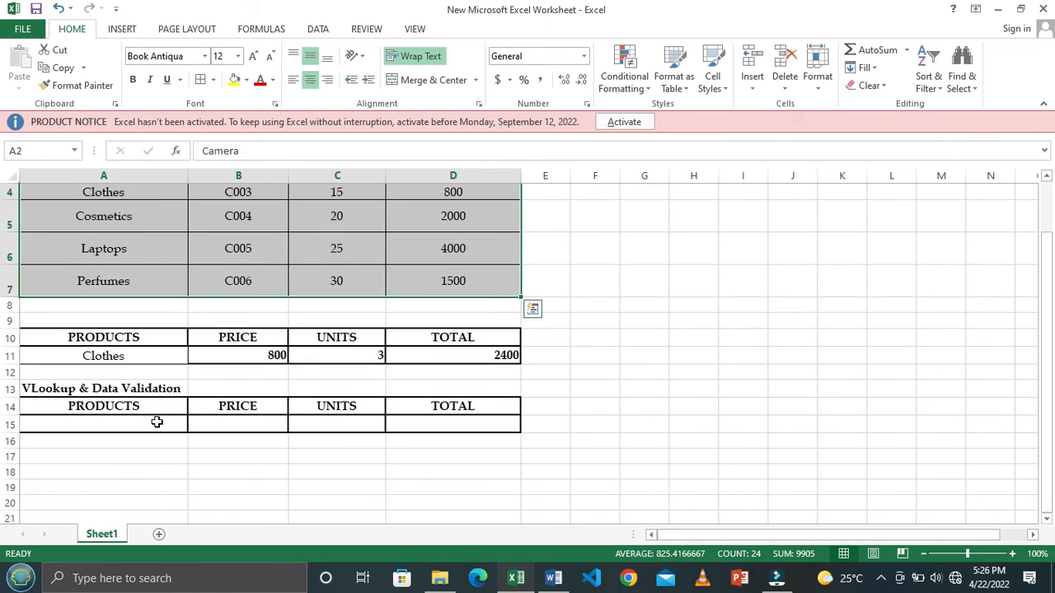
click(154, 422)
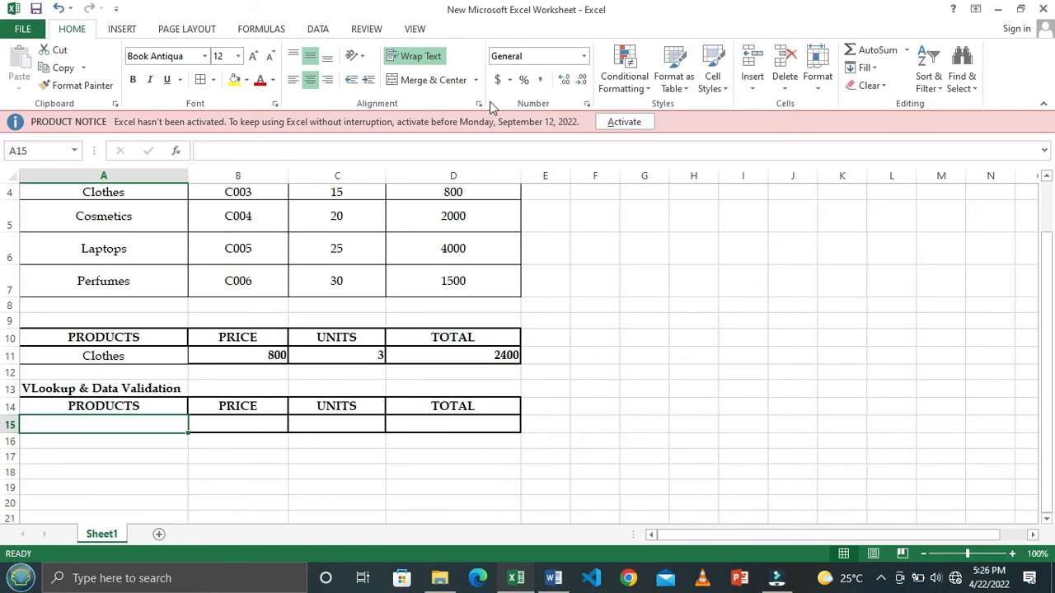
click(318, 29)
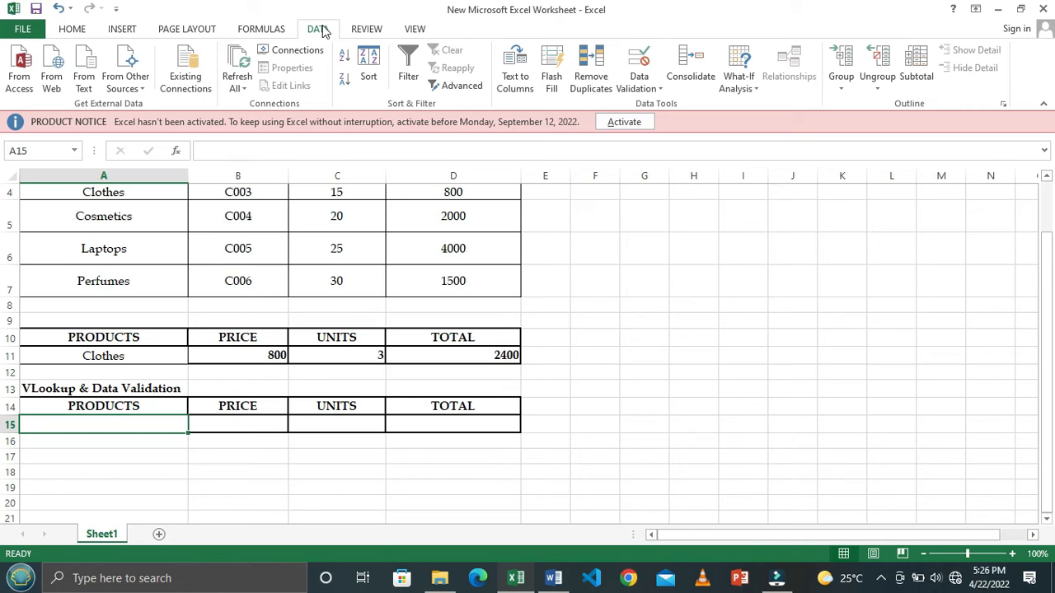
click(659, 88)
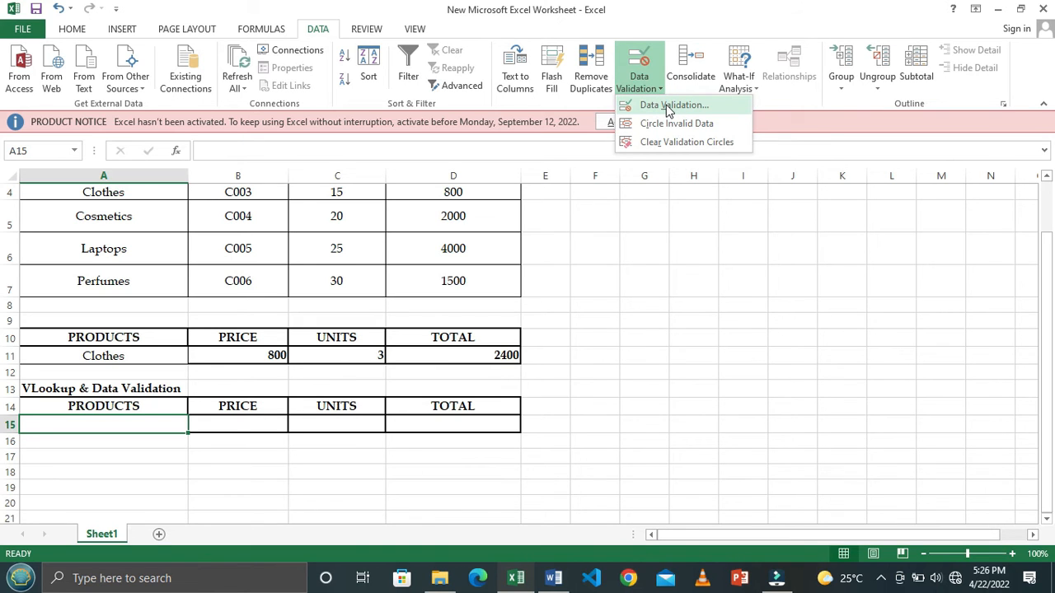
click(668, 107)
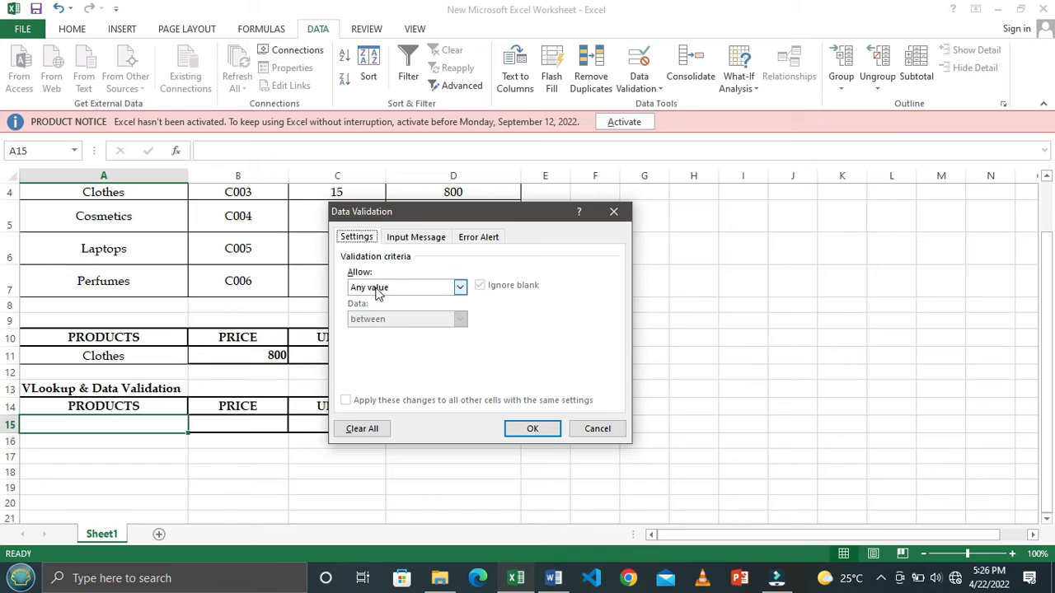
click(461, 288)
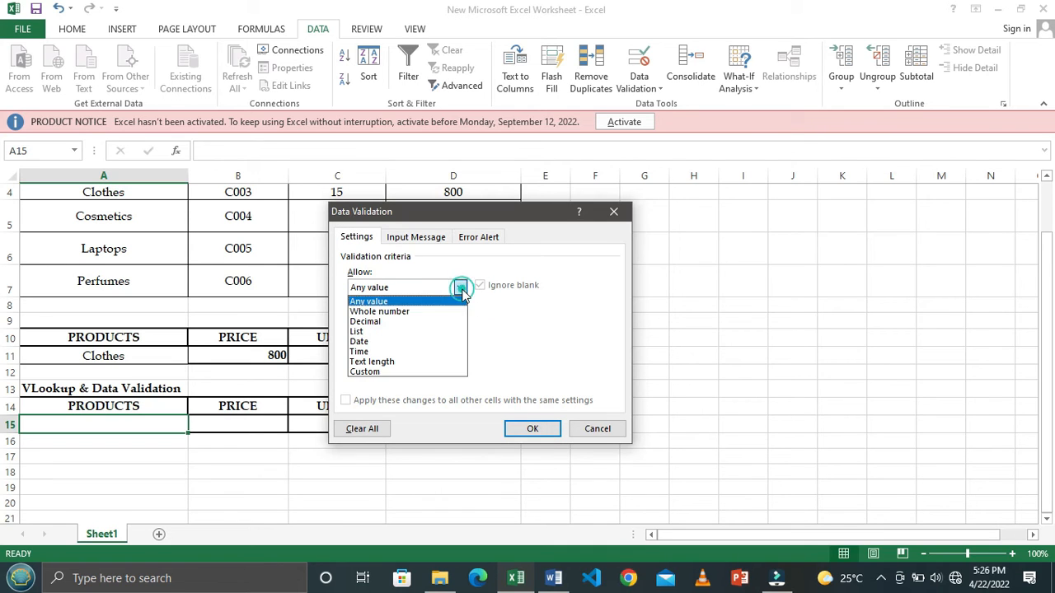
click(370, 332)
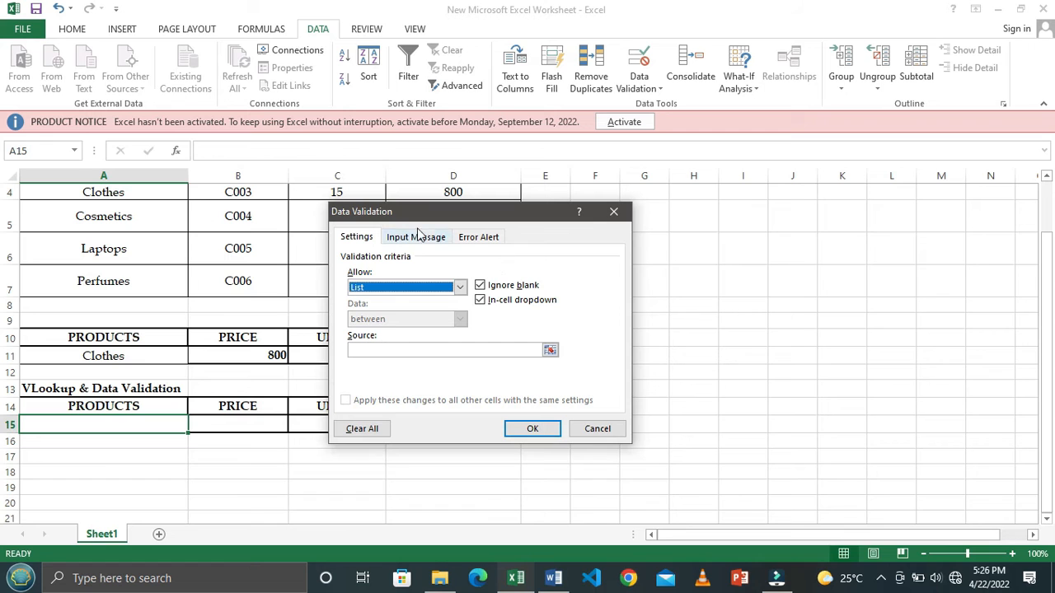
drag(511, 219, 843, 210)
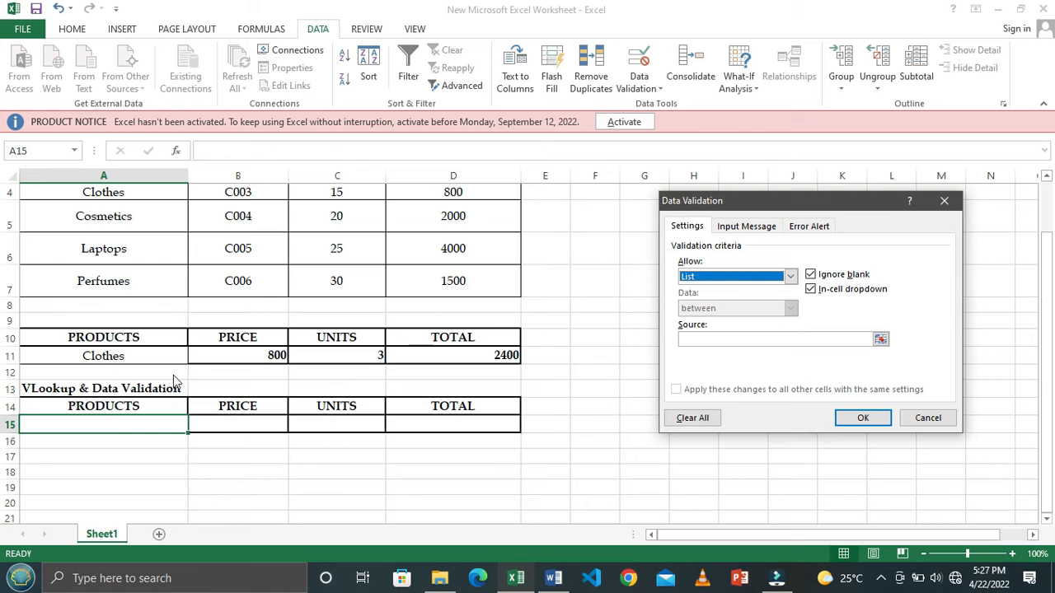
click(925, 418)
- Start a data validation rule for cell A15 that allows a List with an in-cell dropdown
scroll(294, 389, up, 1)
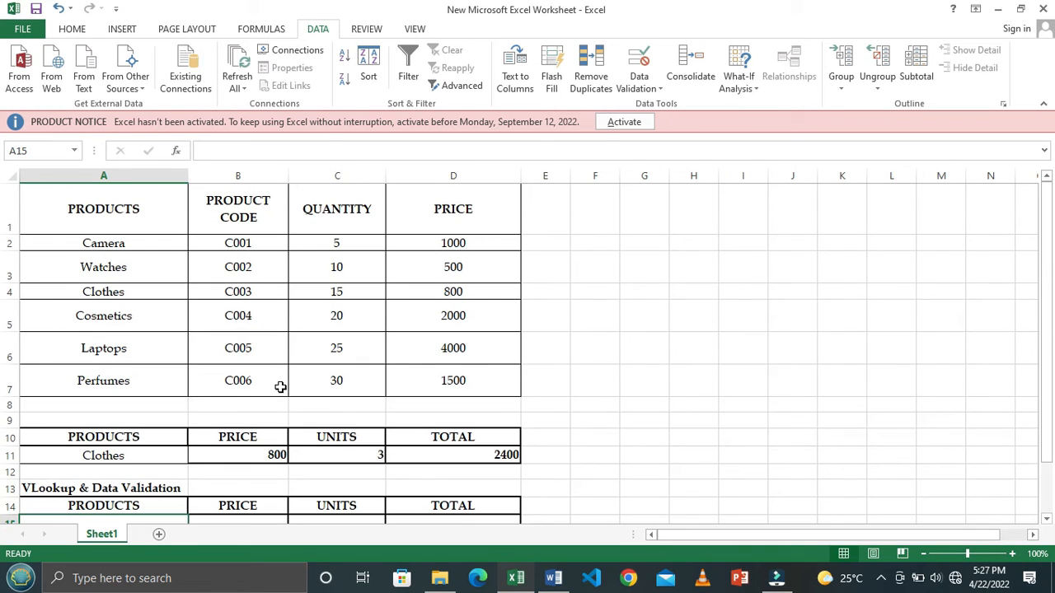
click(925, 555)
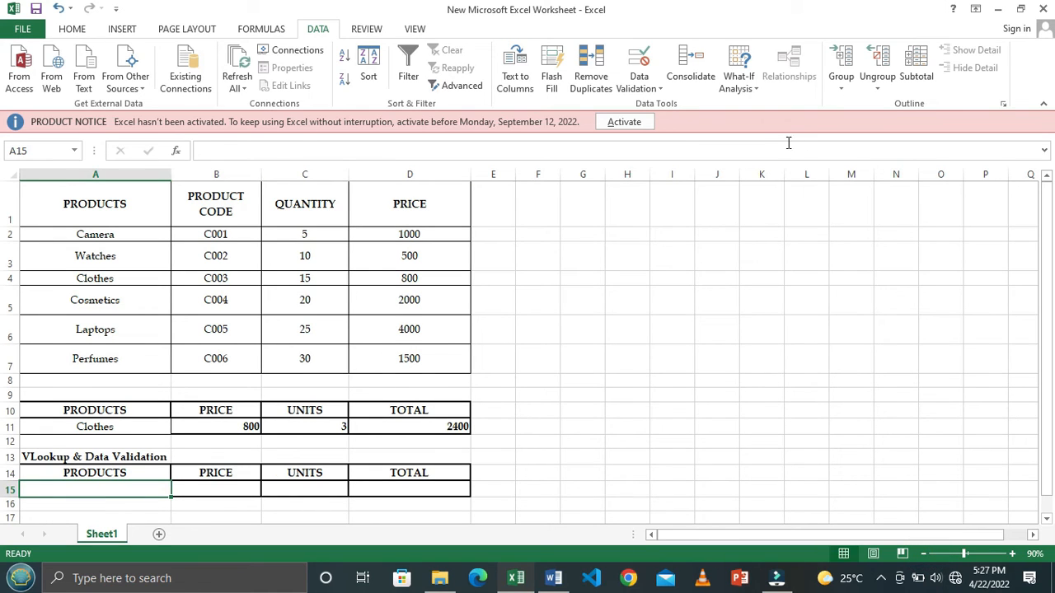
click(269, 429)
click(138, 490)
click(660, 91)
click(664, 108)
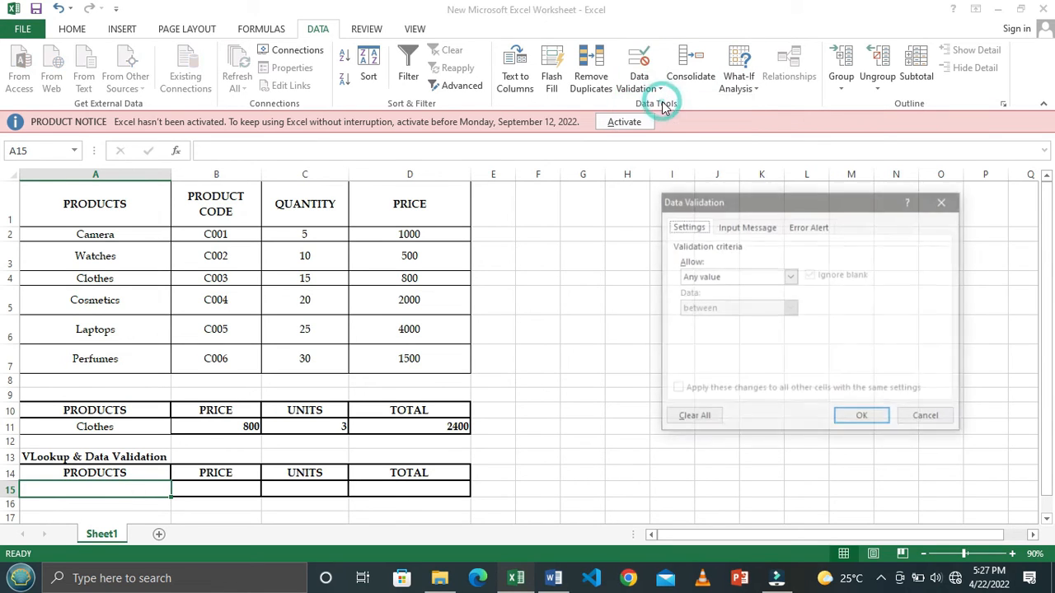
drag(763, 198, 601, 155)
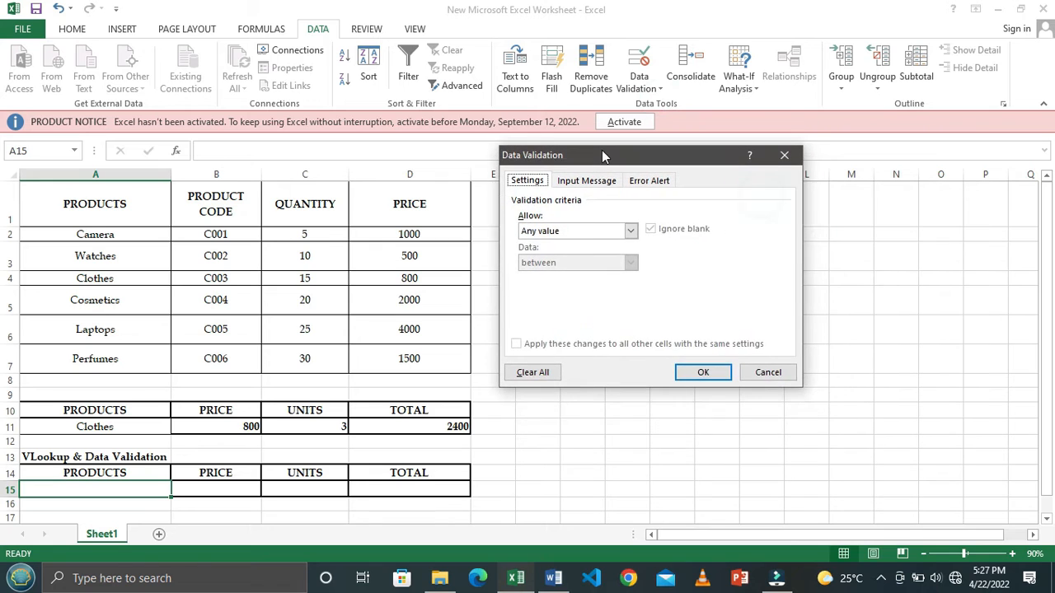
click(632, 231)
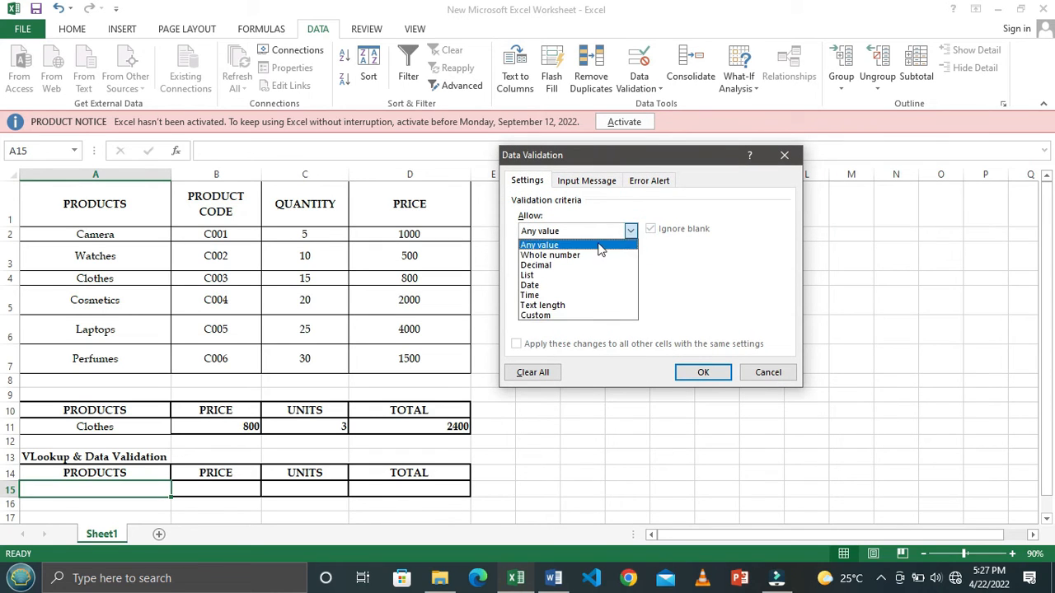
click(551, 274)
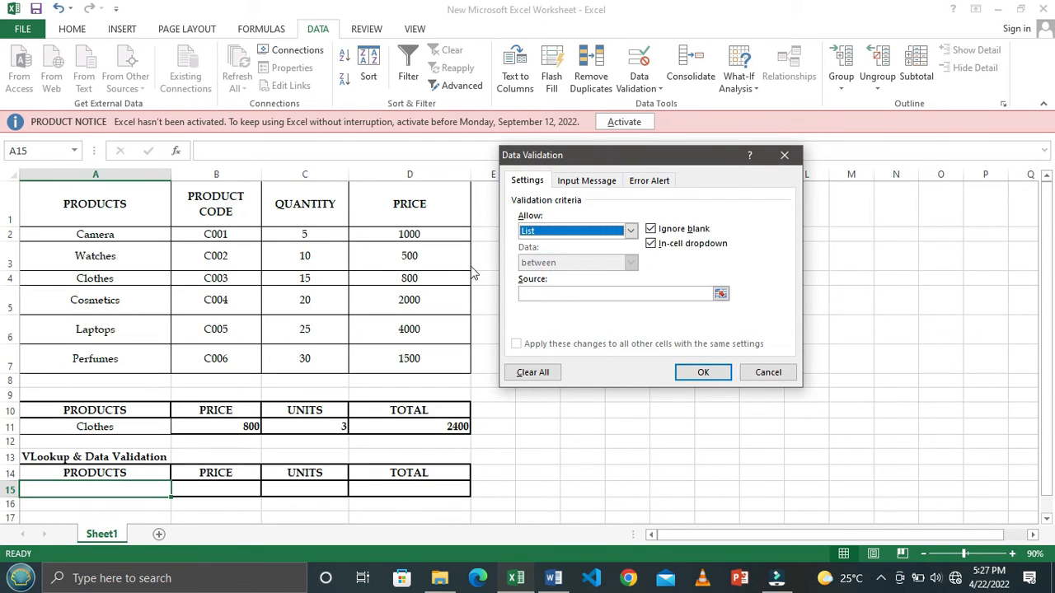
- Use the product names in A2:A7 as the list source and apply the validation rule to A15
click(721, 295)
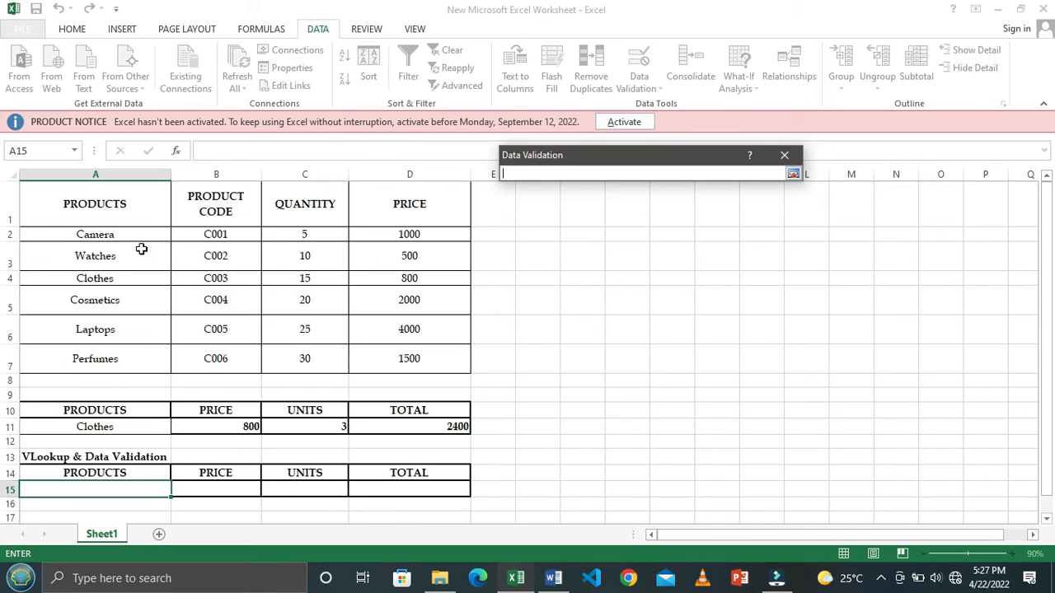
drag(116, 234, 114, 359)
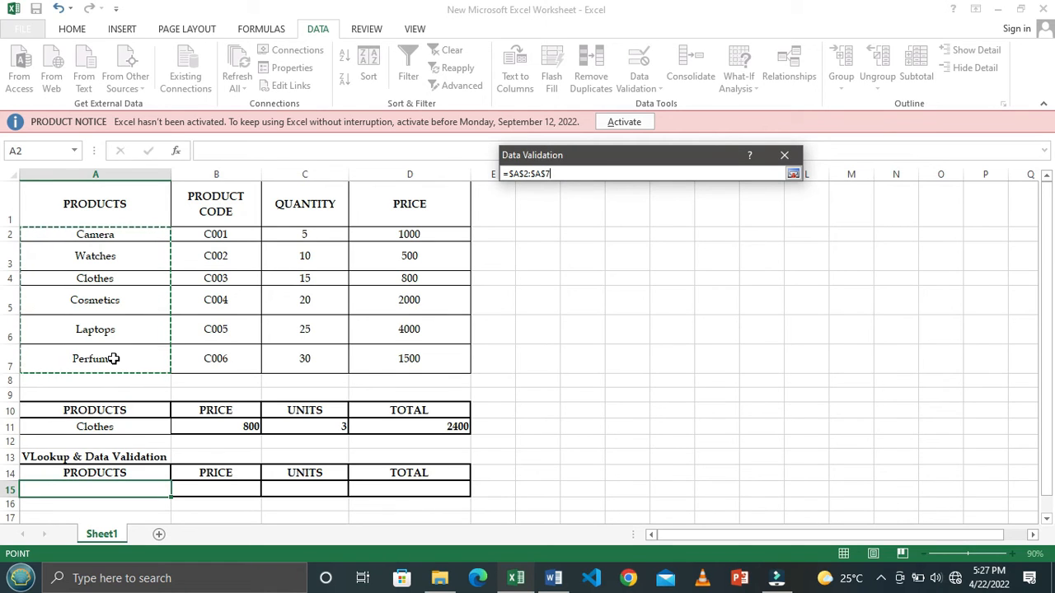
key(Return)
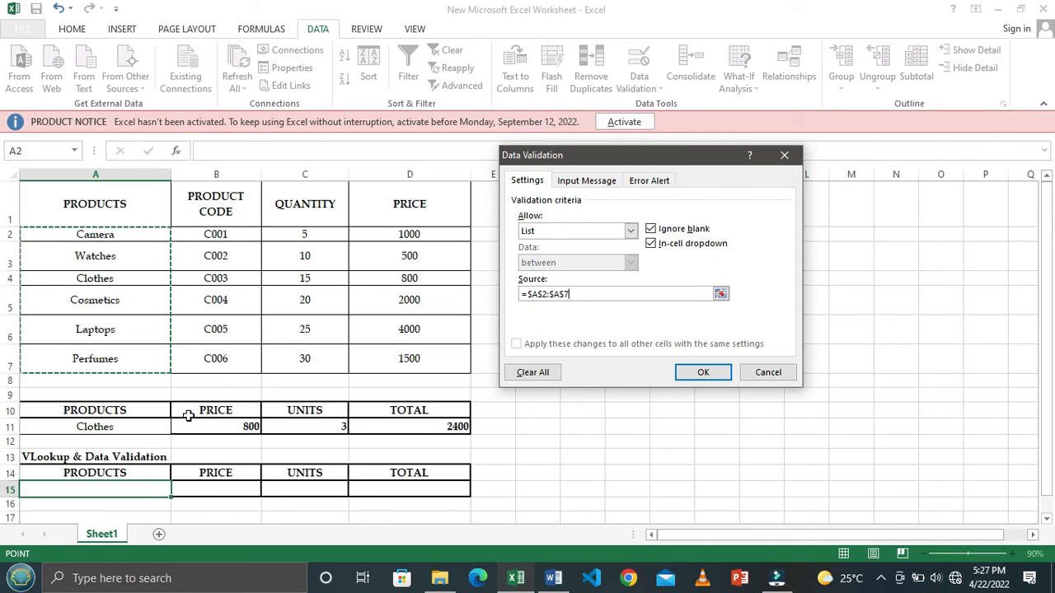
click(702, 375)
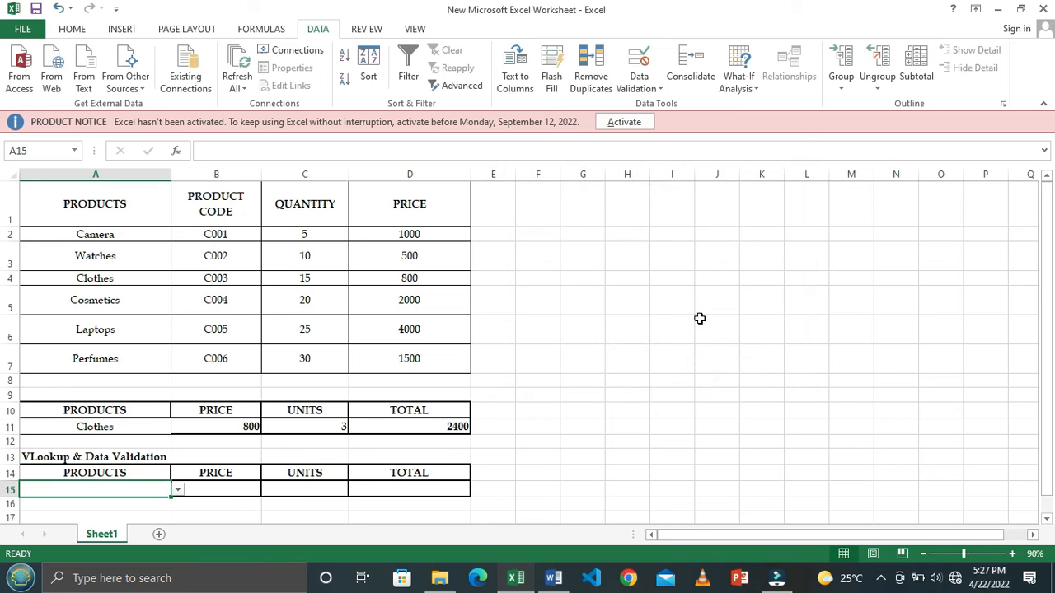
- Choose a product for A15 from its dropdown list
scroll(325, 329, down, 1)
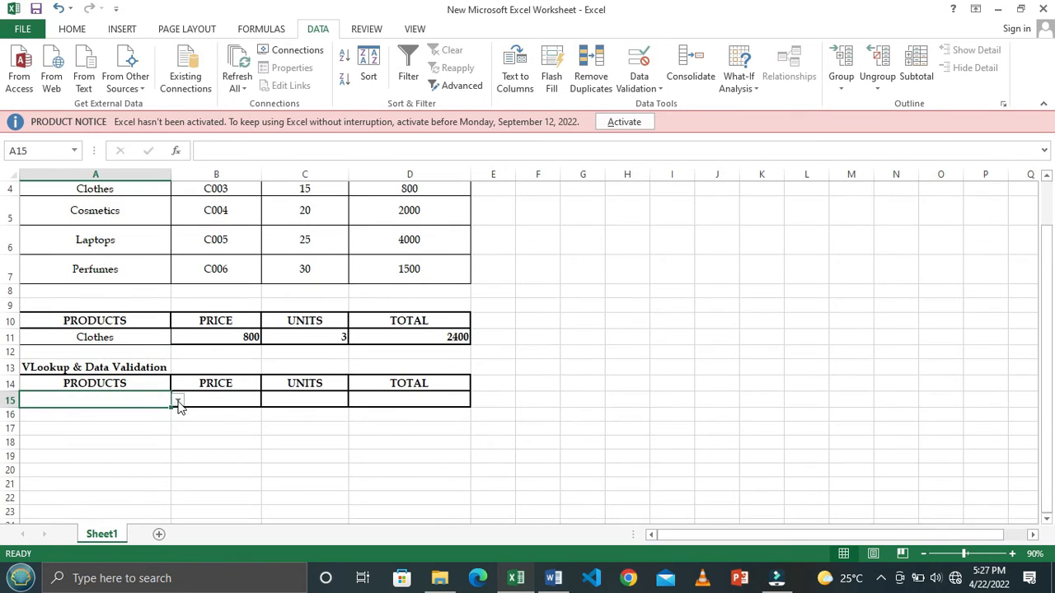
click(177, 402)
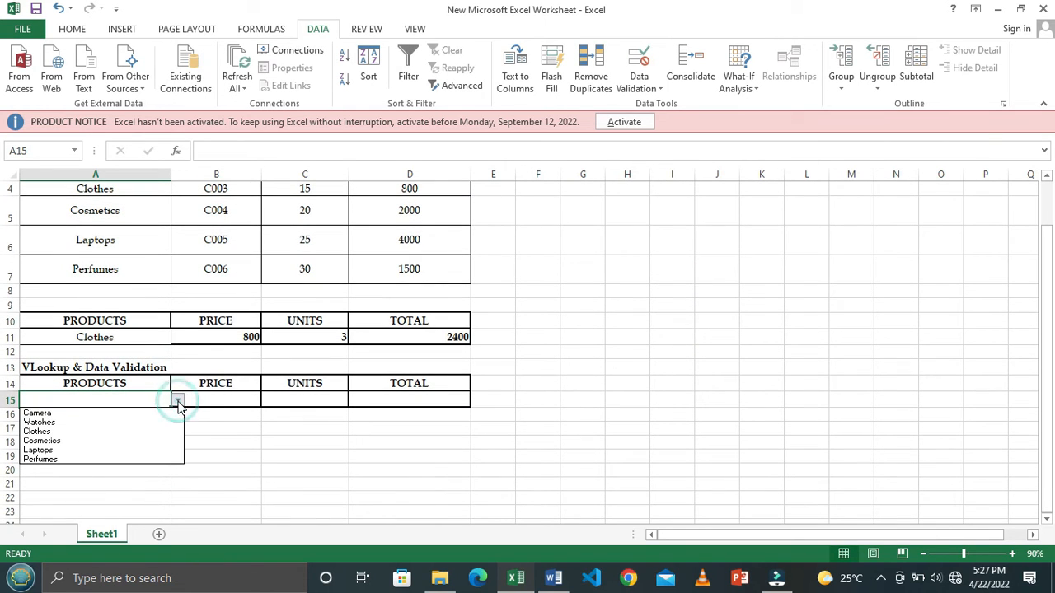
click(66, 437)
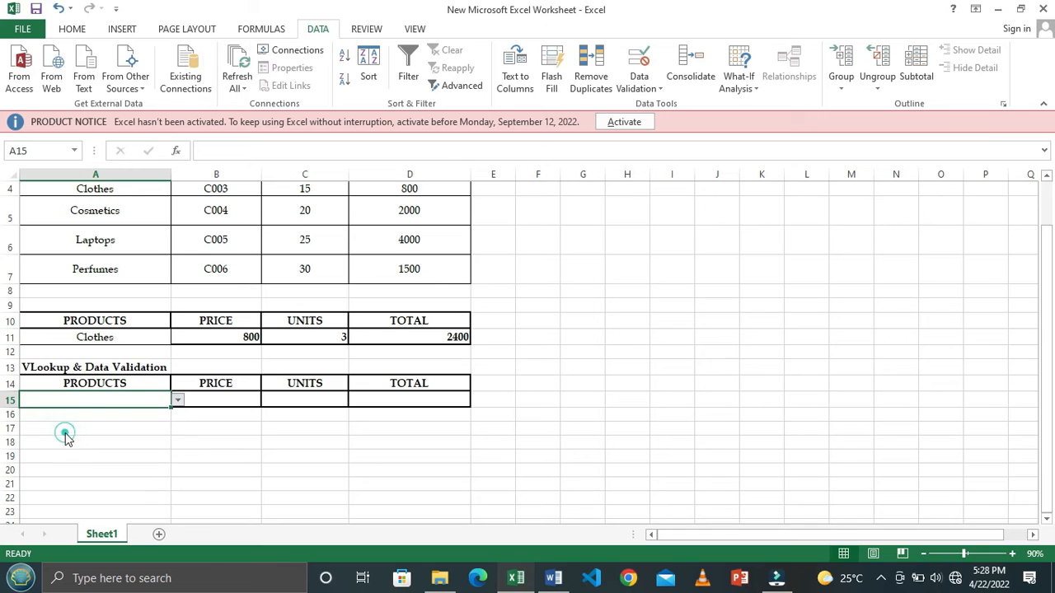
- Switch the product in A15 to Perfumes using its dropdown list
scroll(147, 410, up, 1)
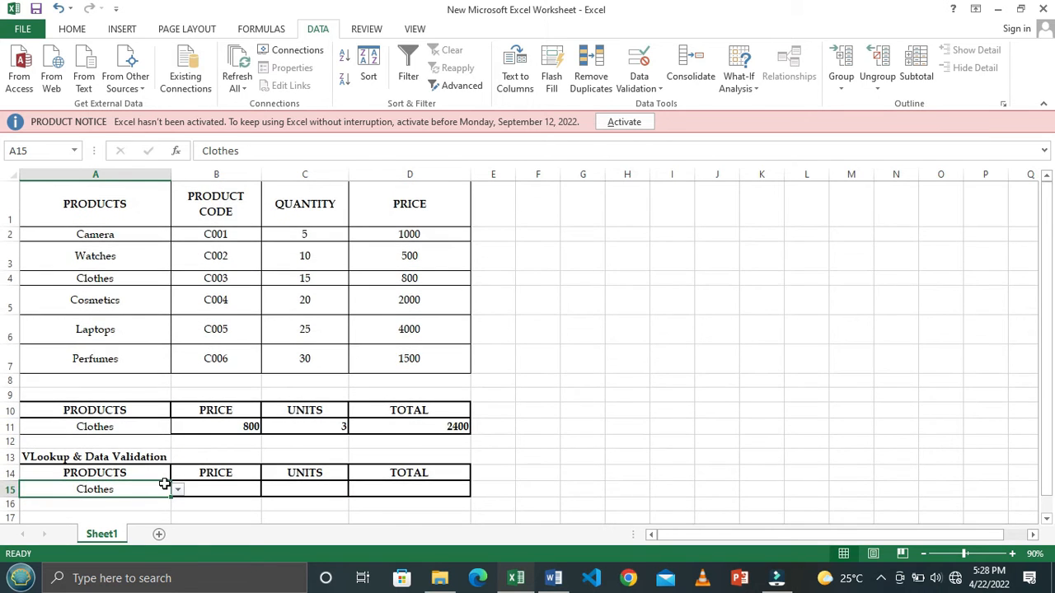
scroll(165, 485, down, 1)
click(177, 401)
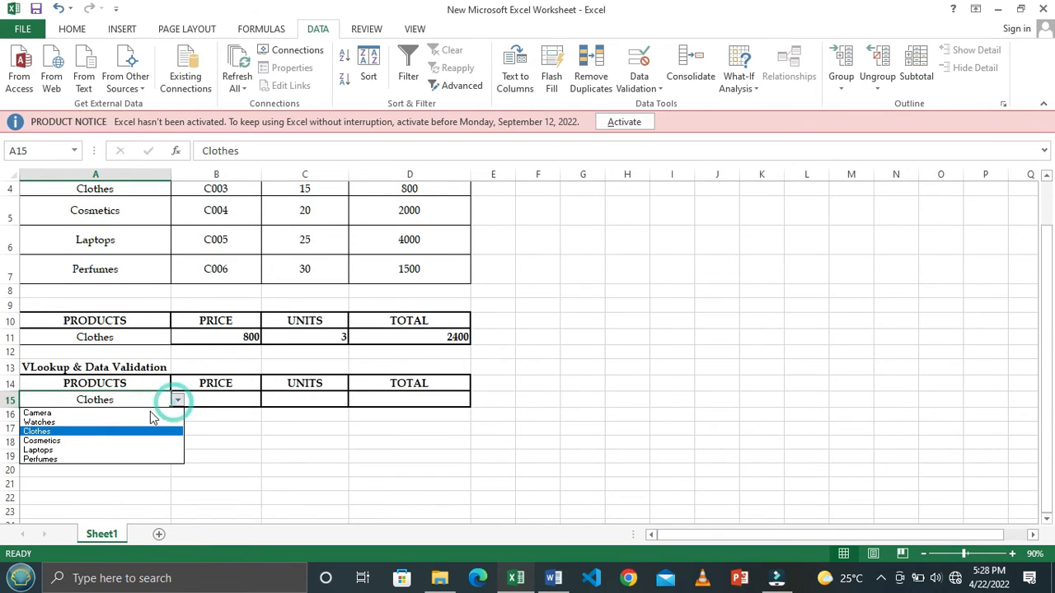
click(75, 464)
scroll(166, 404, up, 1)
scroll(185, 400, down, 2)
scroll(205, 395, up, 2)
scroll(230, 444, down, 1)
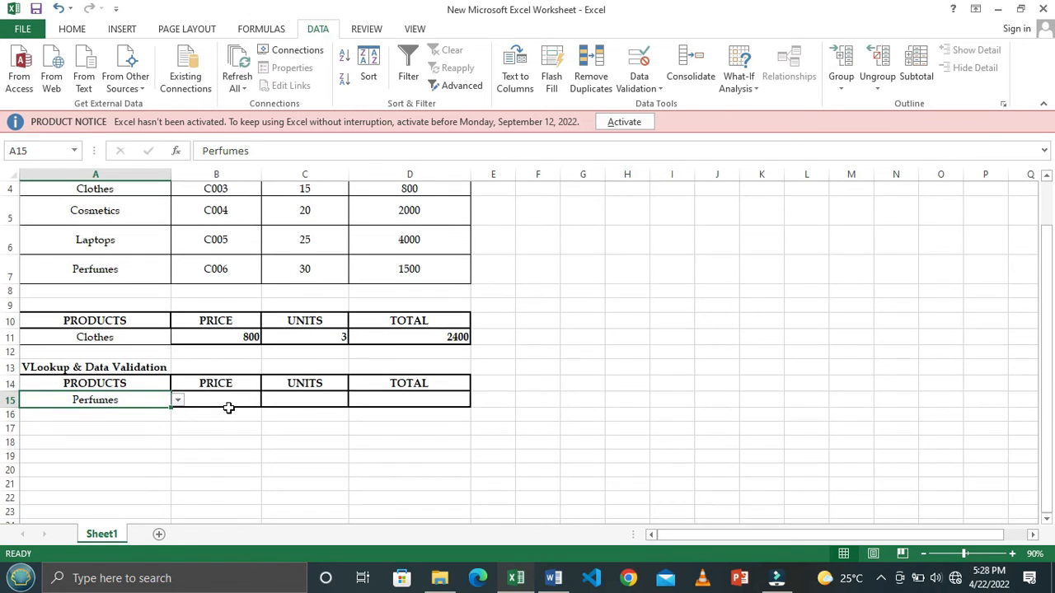
- Start a VLOOKUP formula in B15 with A15 as the lookup value and A2:D7 as the table array
click(230, 401)
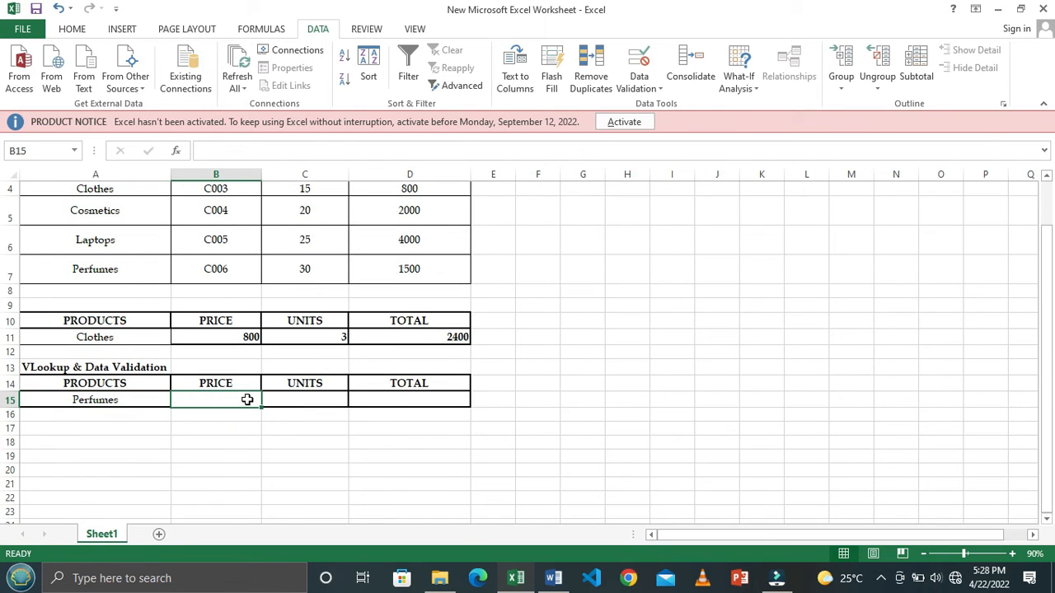
text(=VL)
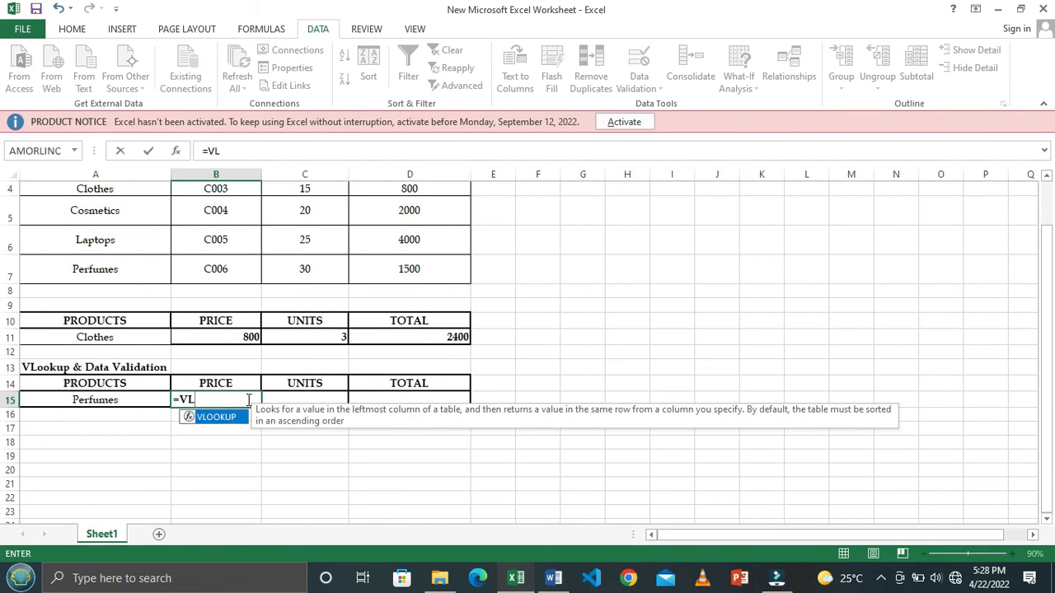
key(Tab)
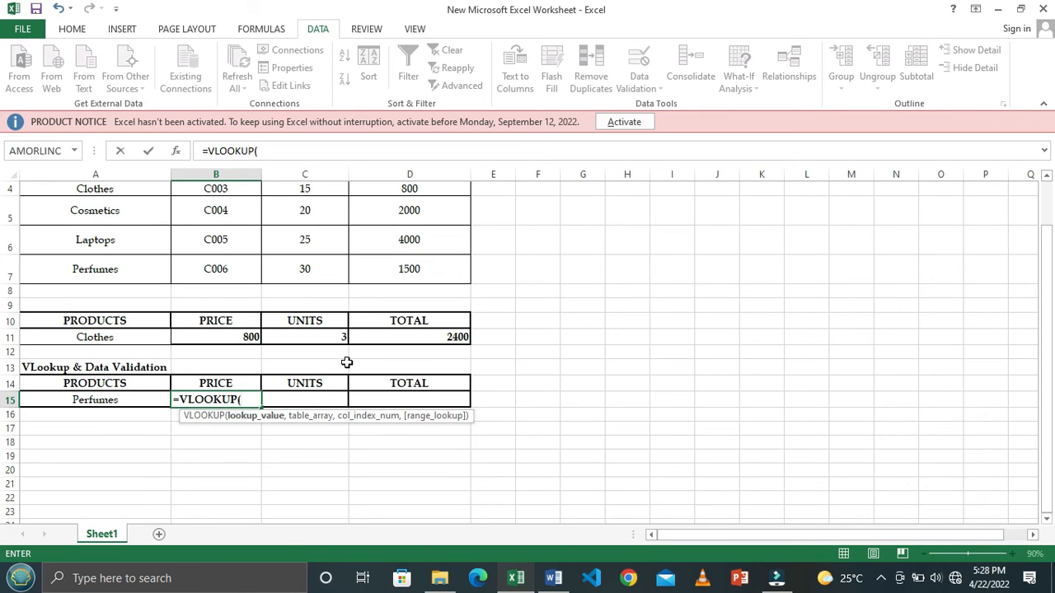
click(118, 398)
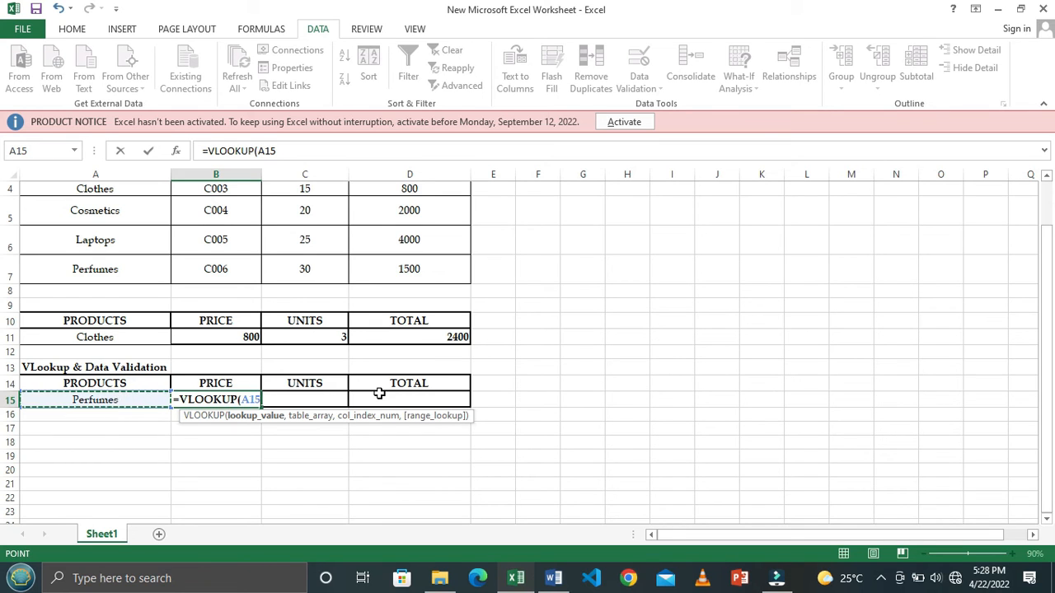
text(,)
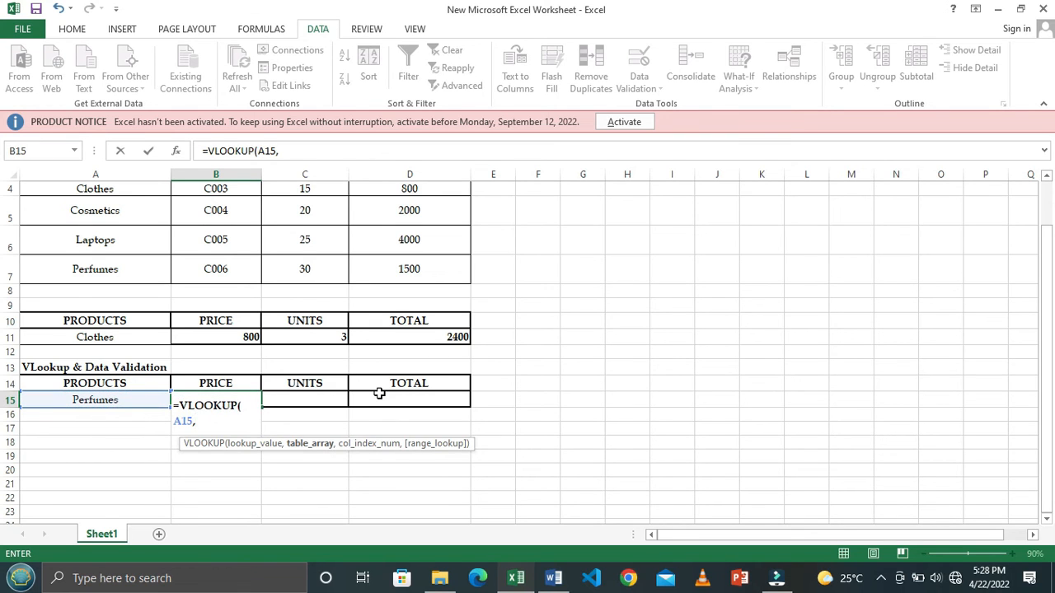
scroll(239, 254, up, 1)
click(142, 238)
drag(141, 238, 404, 357)
scroll(400, 361, down, 1)
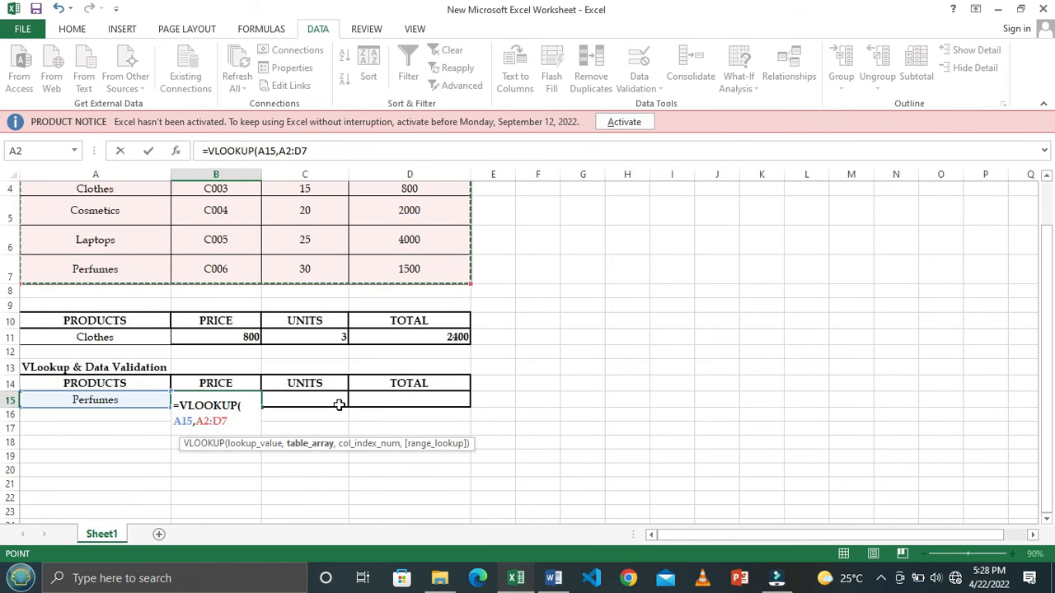
text(,)
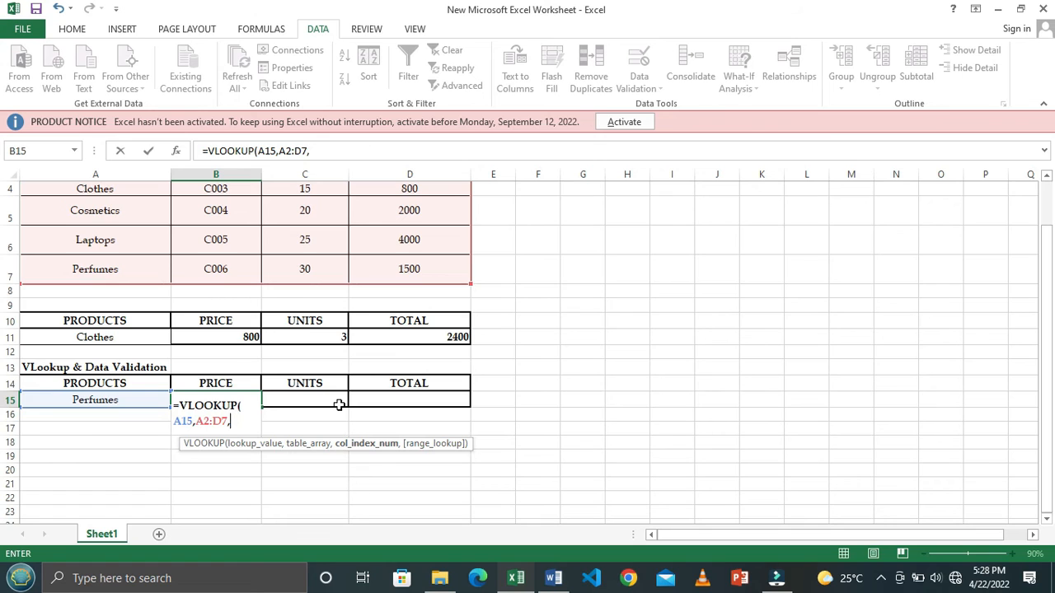
- Complete the VLOOKUP in B15 with column index 4 and 0 for an exact match
scroll(373, 364, up, 1)
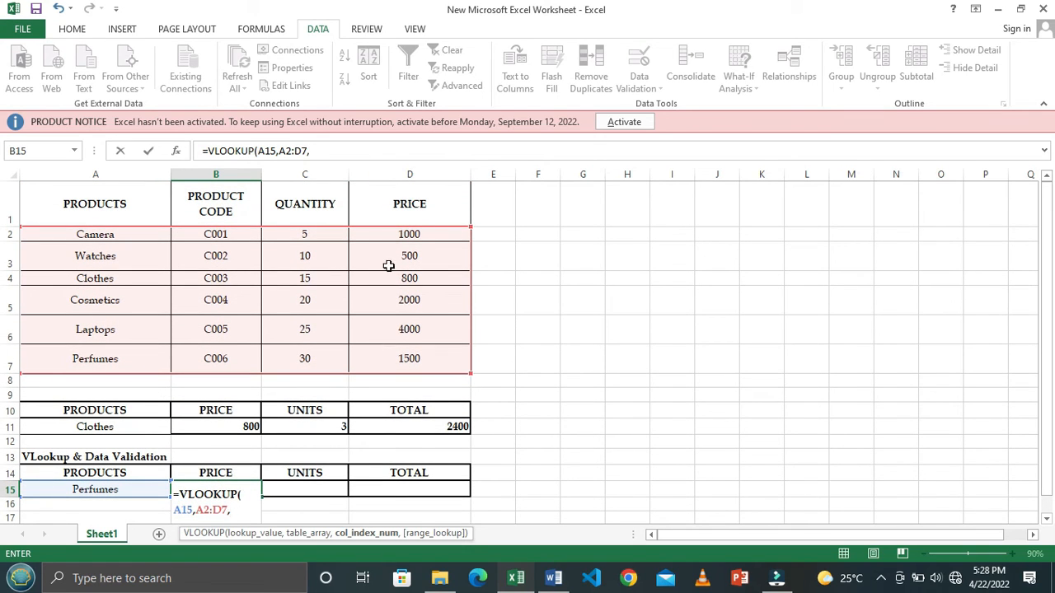
scroll(412, 272, down, 1)
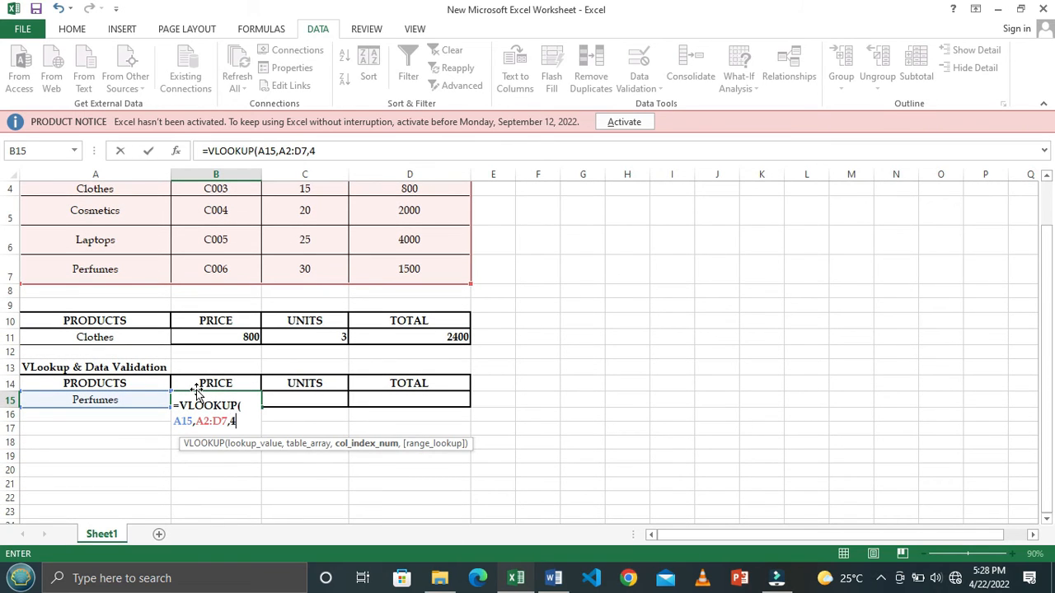
text(,0)
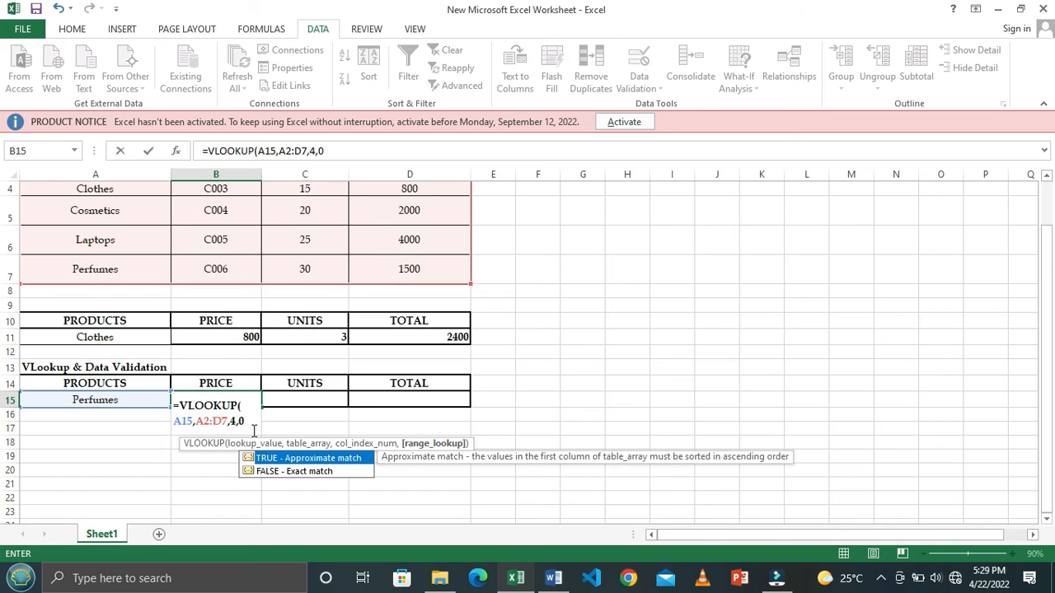
text())
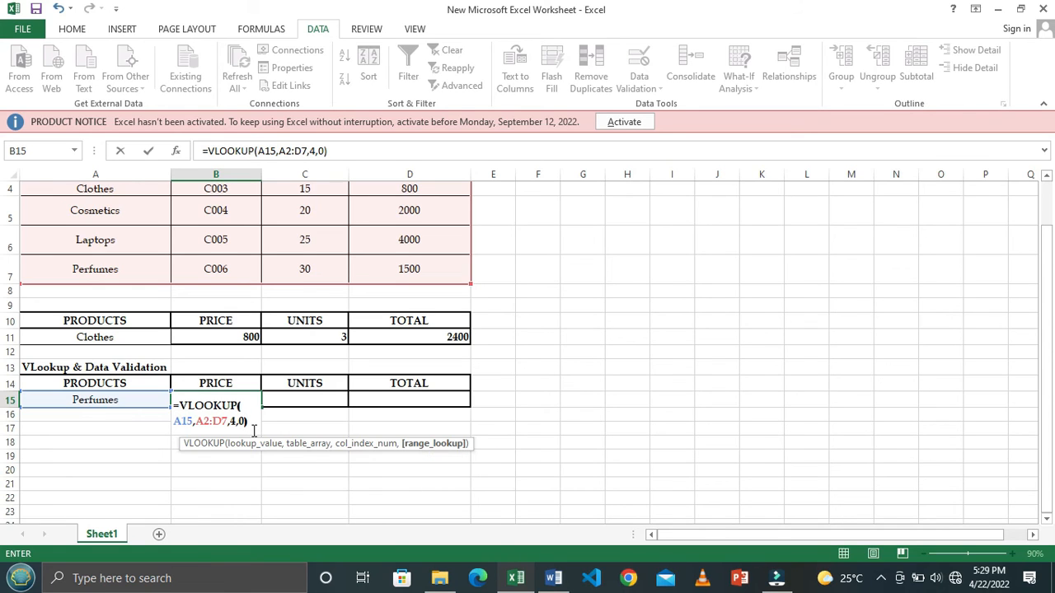
key(Return)
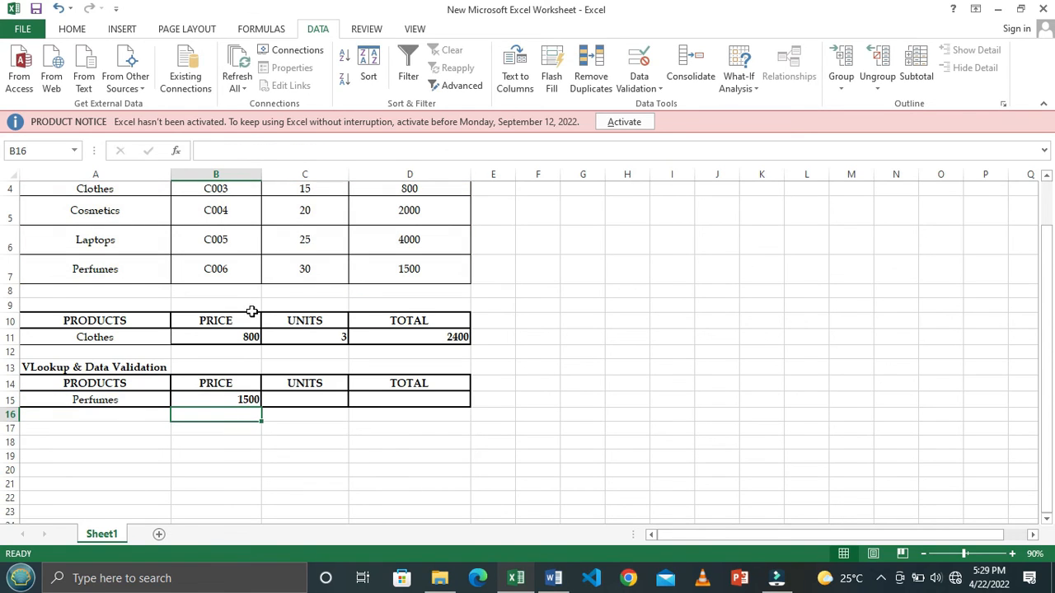
- Test the price lookup by switching A15 through Clothes, Camera, Clothes, Perfumes and finally Laptops
click(434, 269)
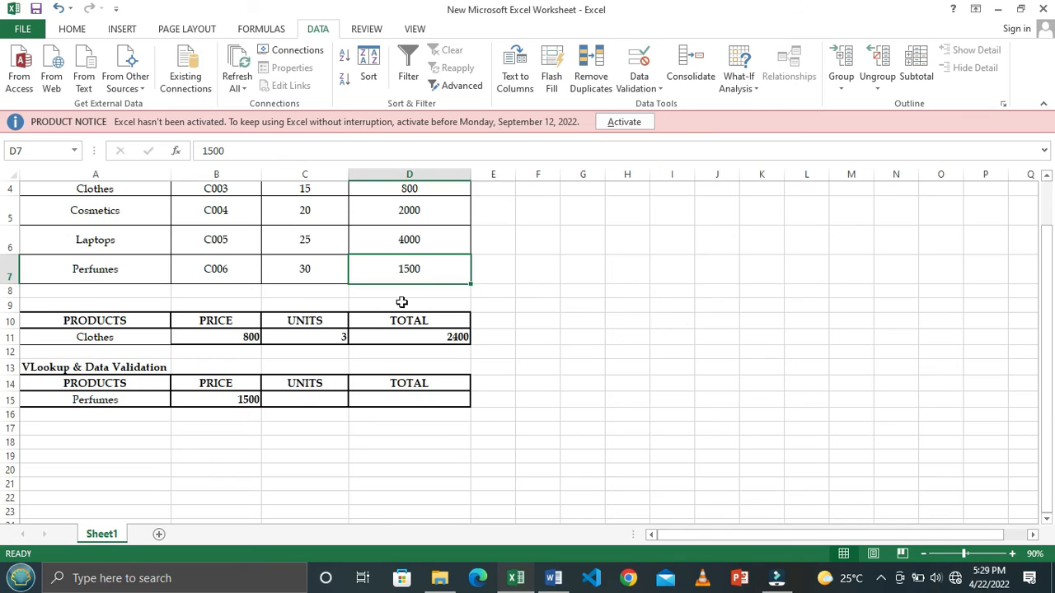
click(147, 400)
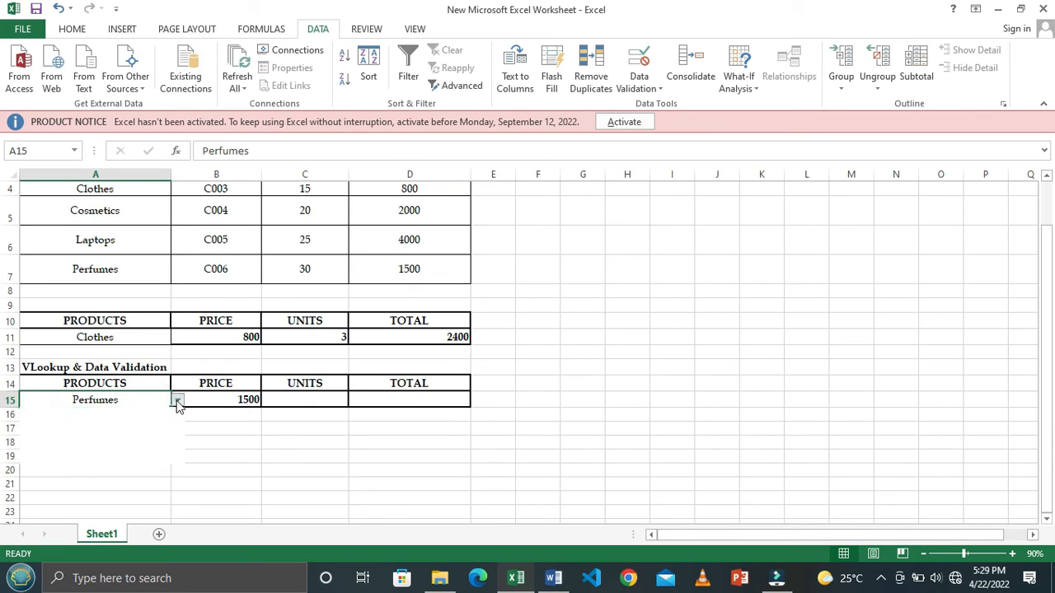
click(177, 400)
click(80, 430)
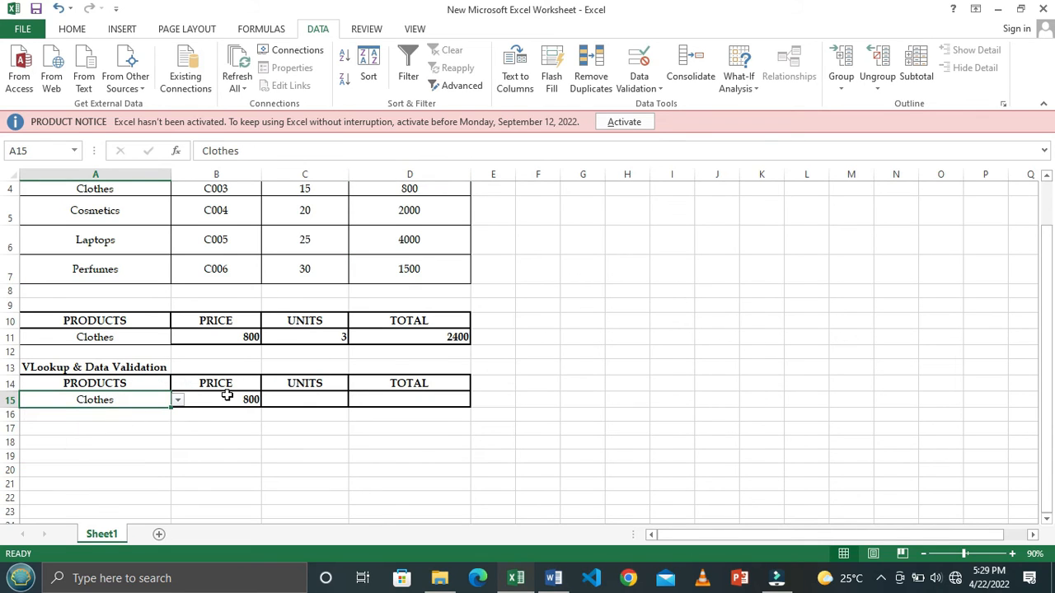
click(175, 401)
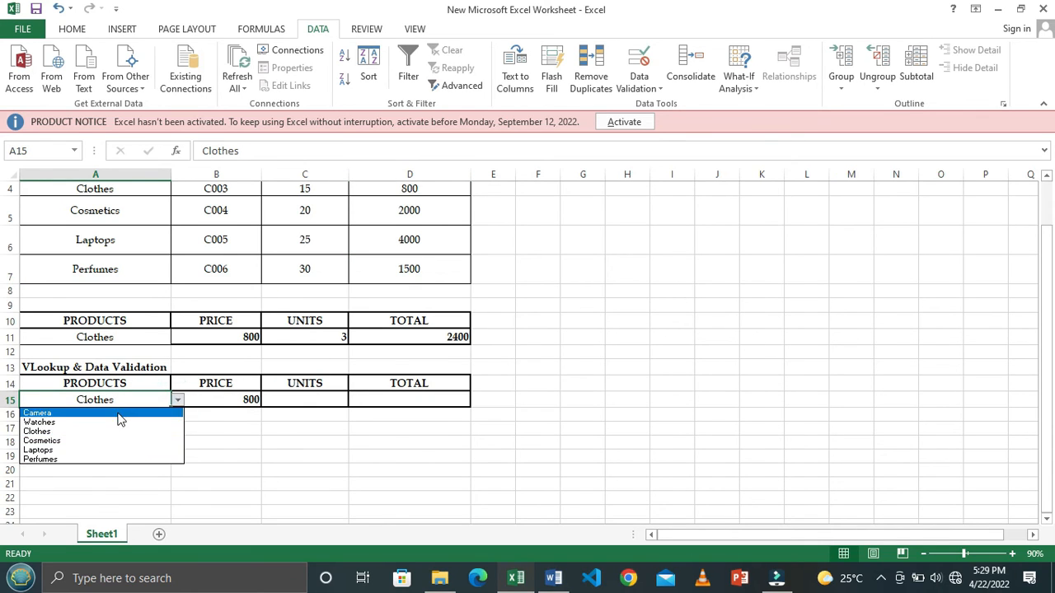
click(118, 414)
click(175, 401)
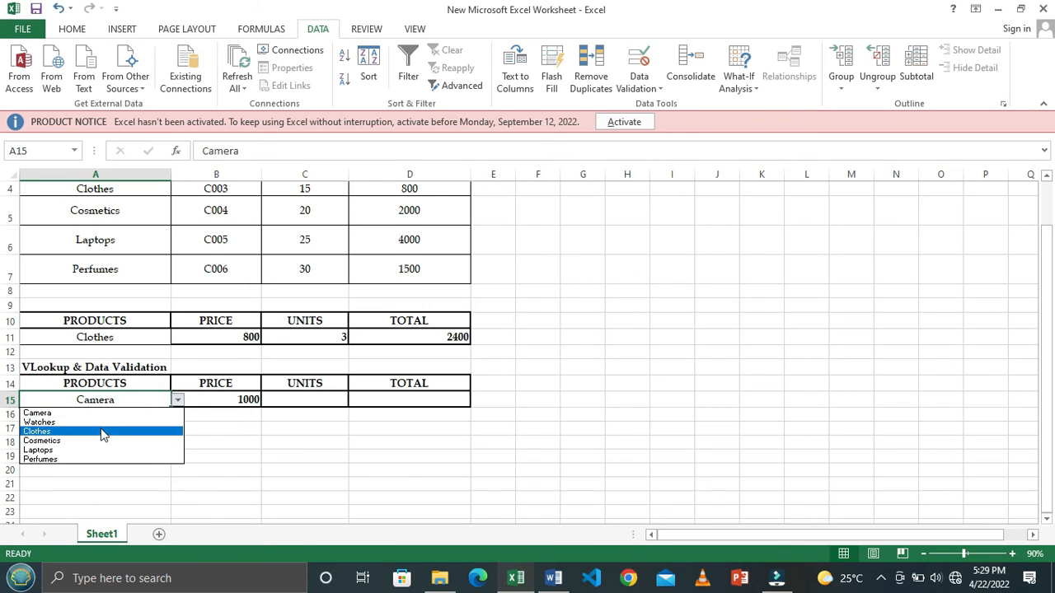
click(101, 431)
click(177, 400)
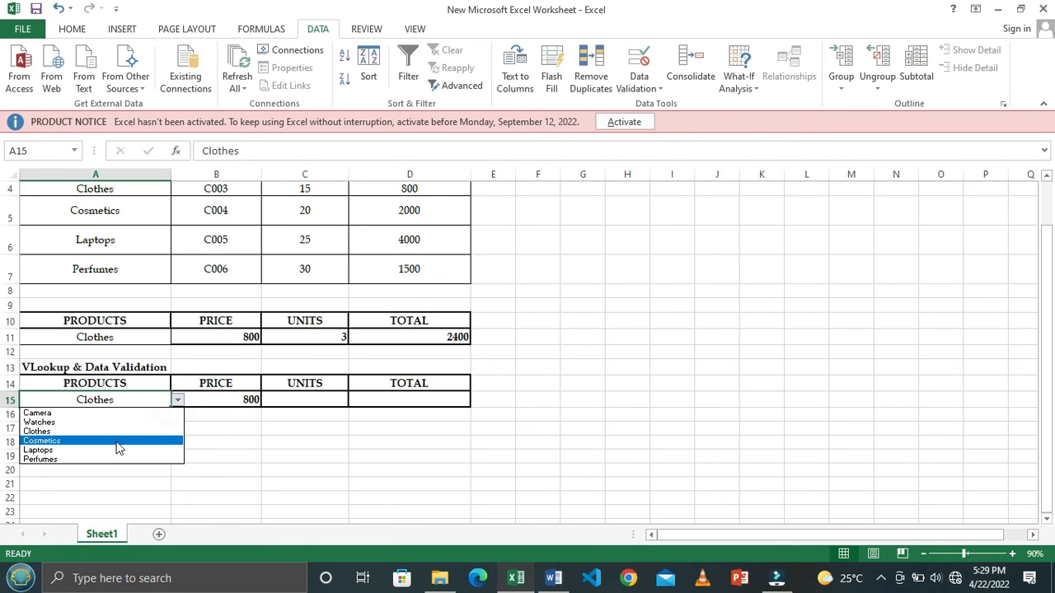
click(115, 458)
click(177, 401)
click(85, 450)
- Enter 2 units in C15 and calculate the total in D15 with the formula =B15*C15
click(305, 400)
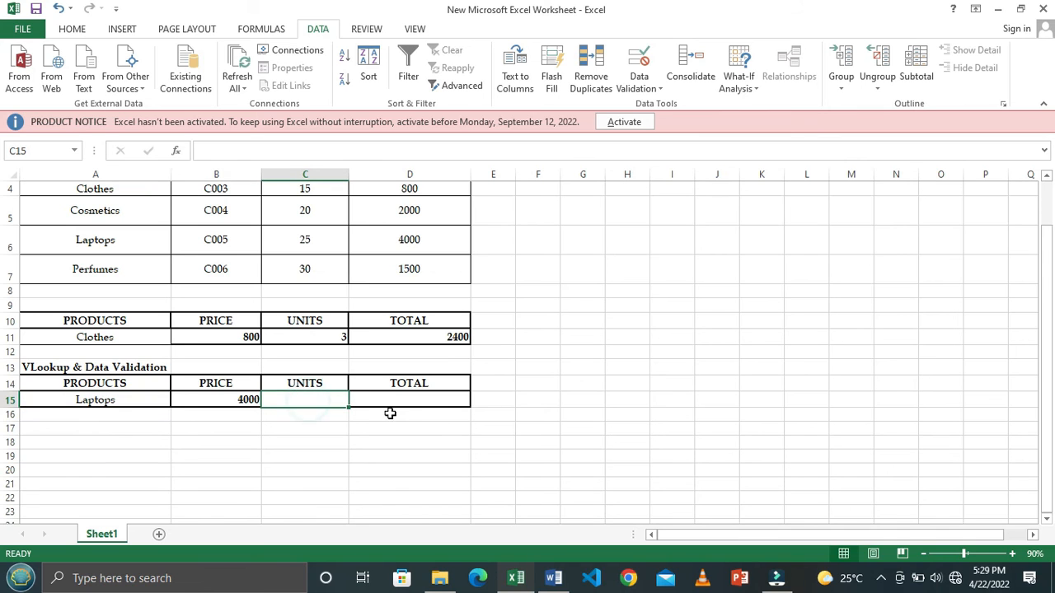
scroll(430, 402, up, 1)
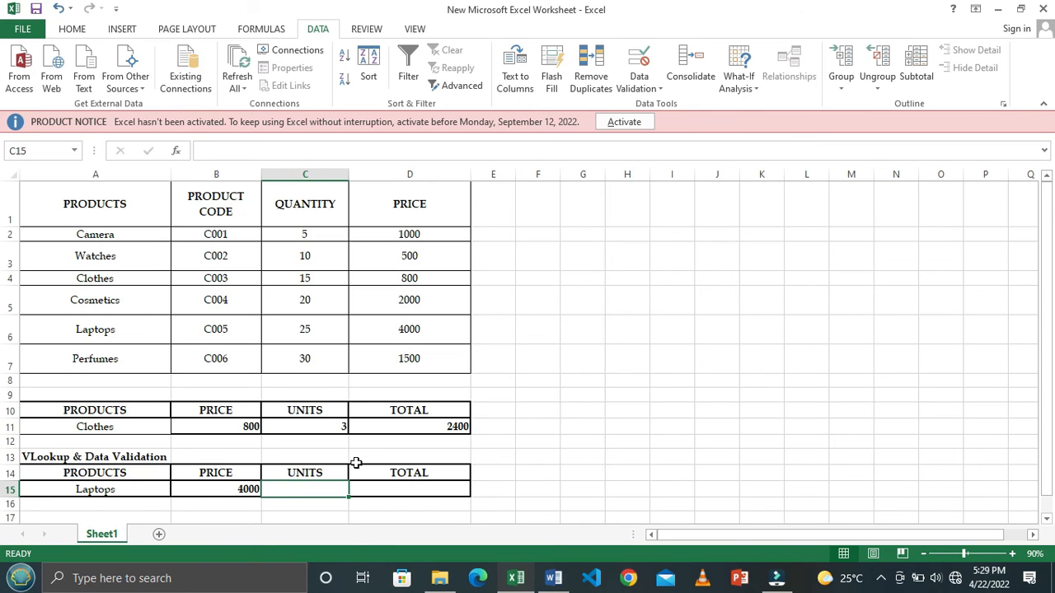
text(2)
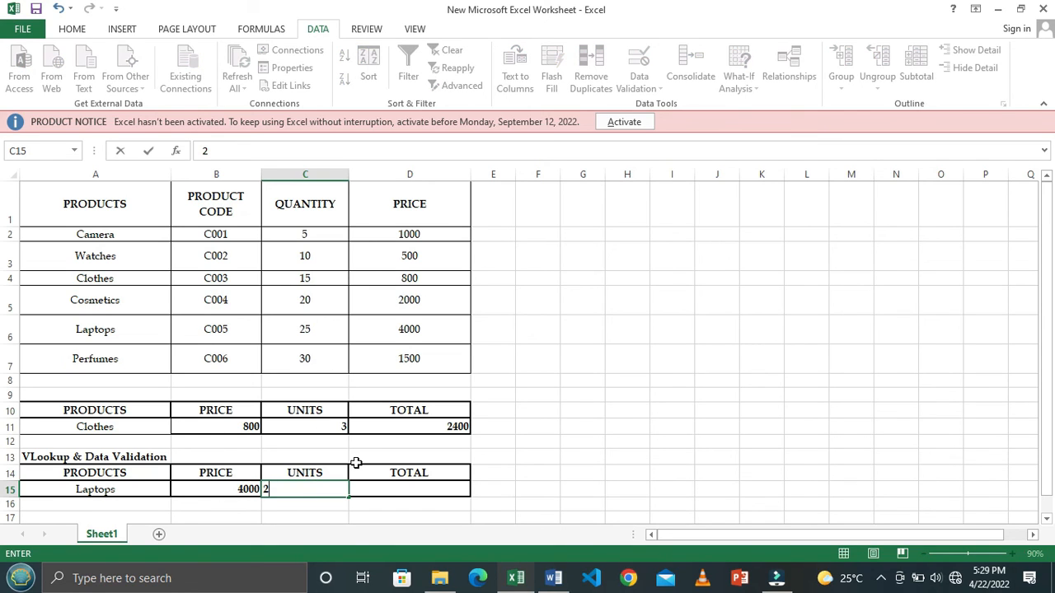
click(387, 492)
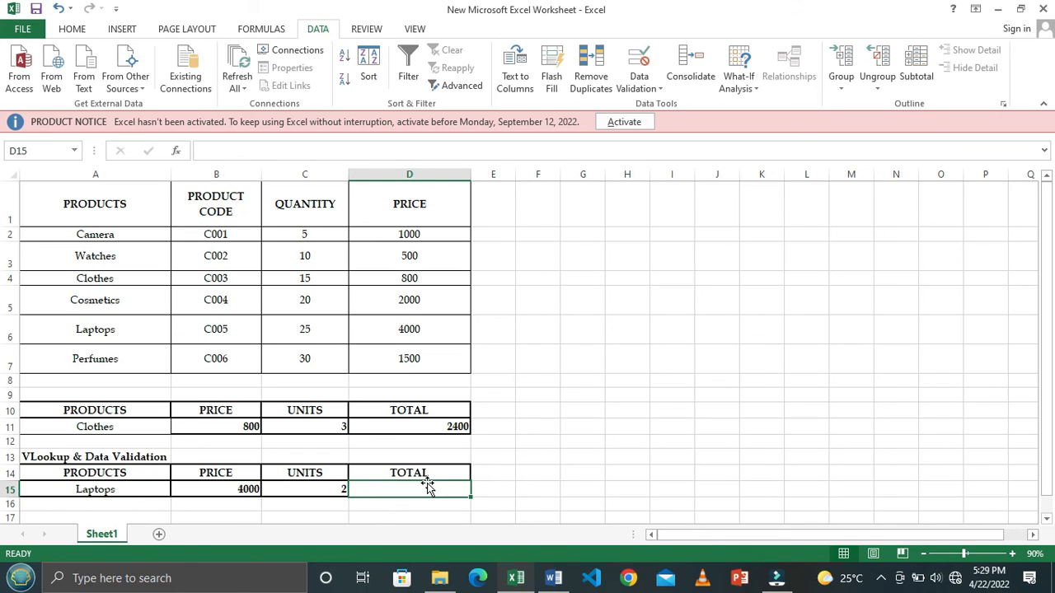
text(=)
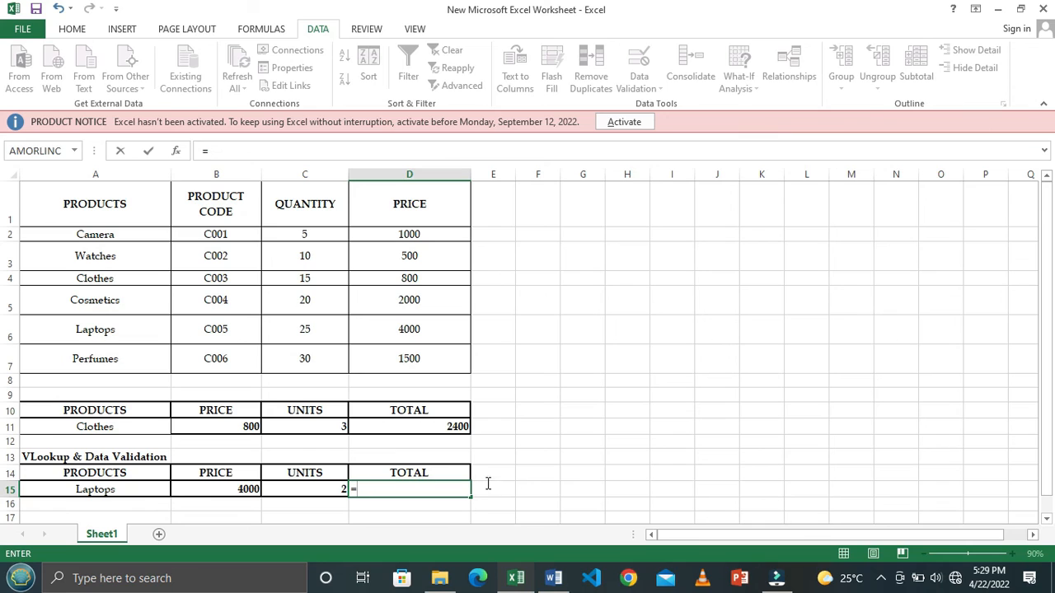
click(229, 488)
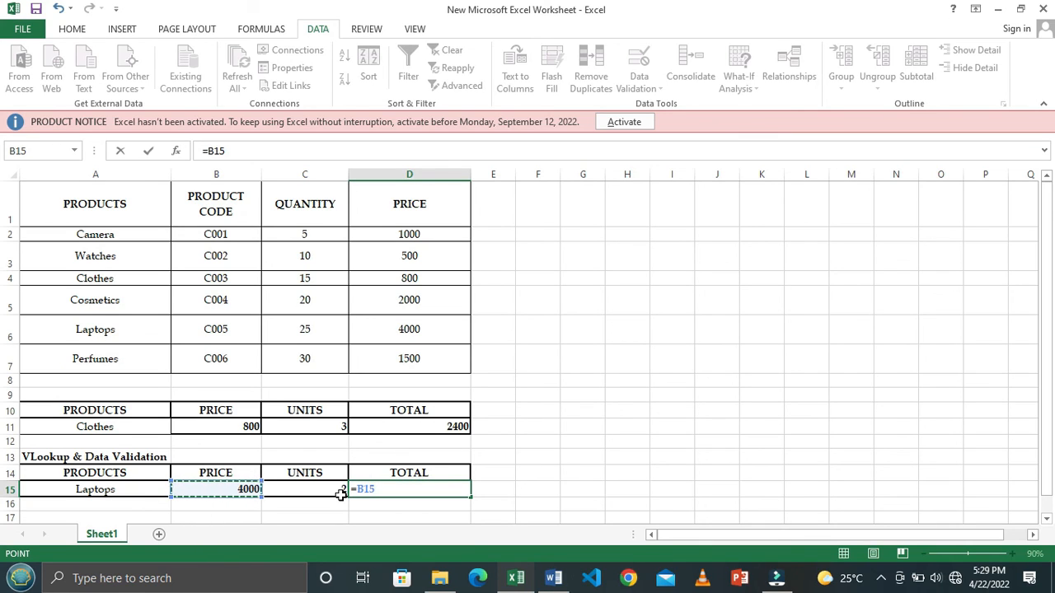
text(*)
click(335, 490)
key(ctrl+Return)
key(Return)
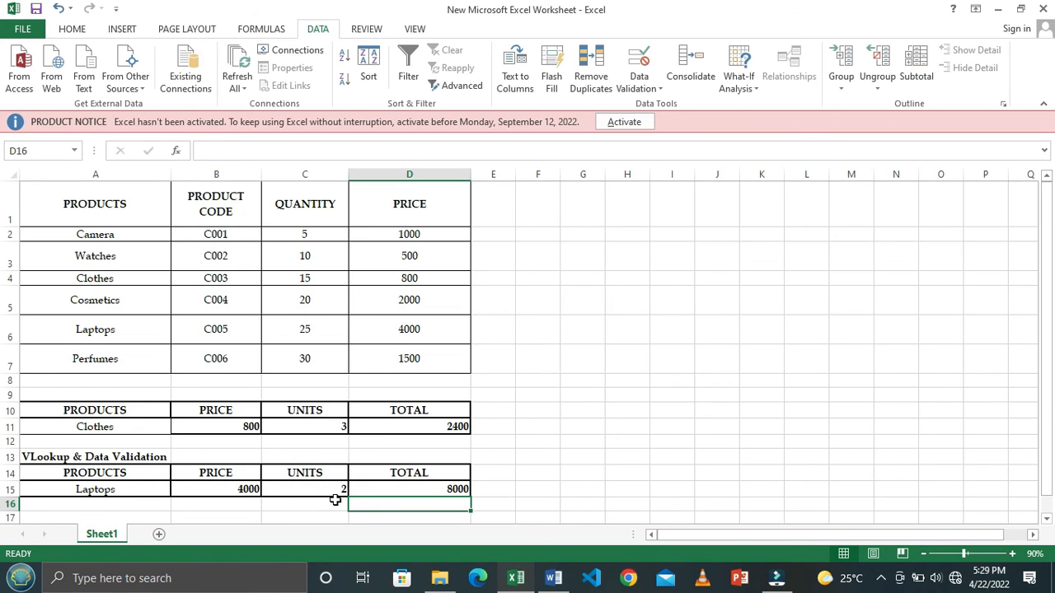
- Test the price and total formulas by switching A15 to Cosmetics and to Watches
click(140, 484)
scroll(200, 452, down, 1)
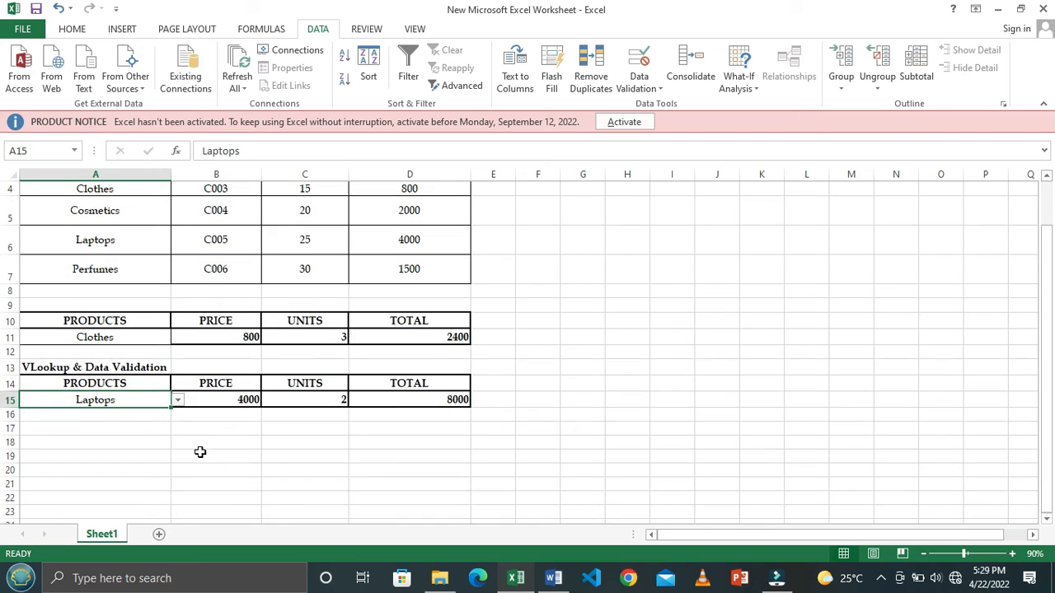
click(178, 401)
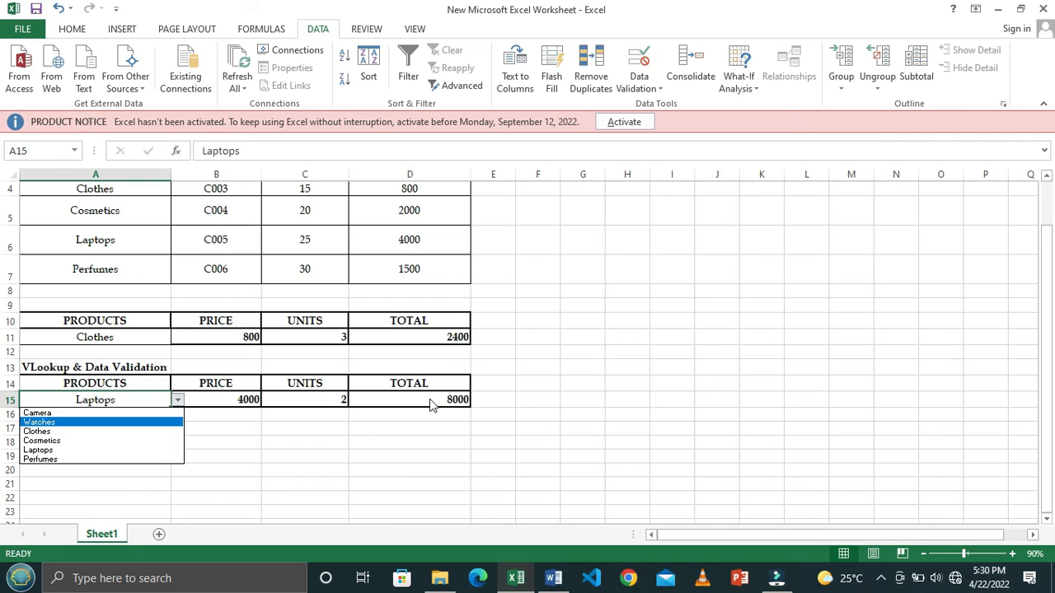
click(53, 440)
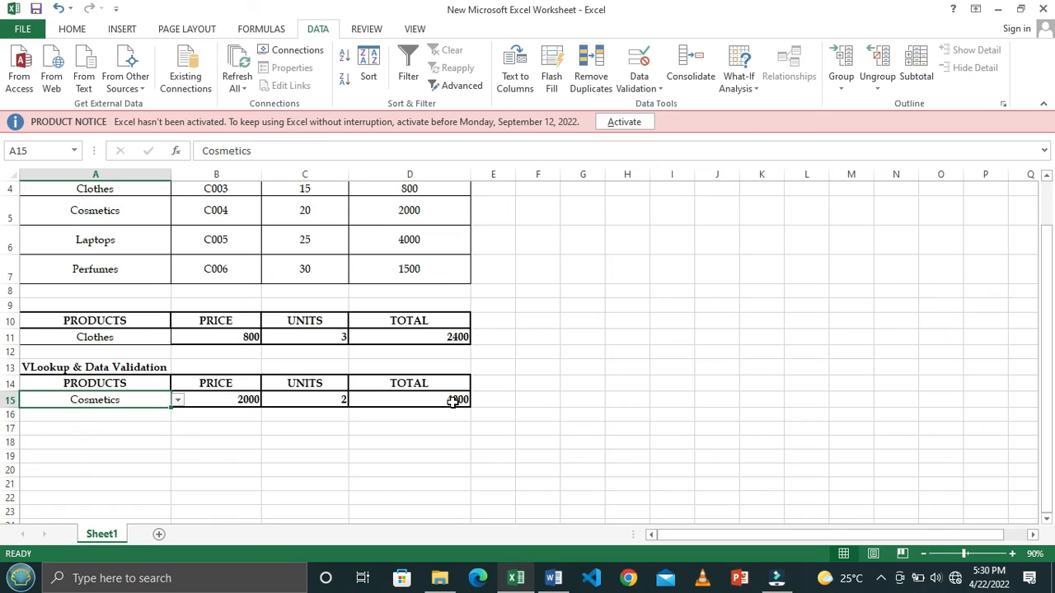
click(177, 400)
click(123, 422)
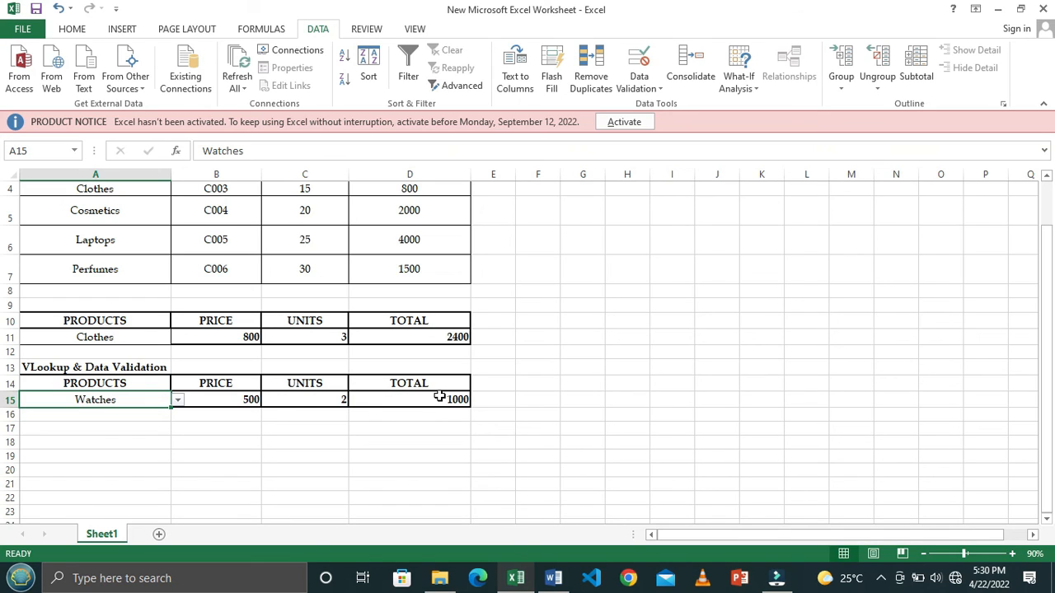
- Set the units in C15 to 5
click(304, 405)
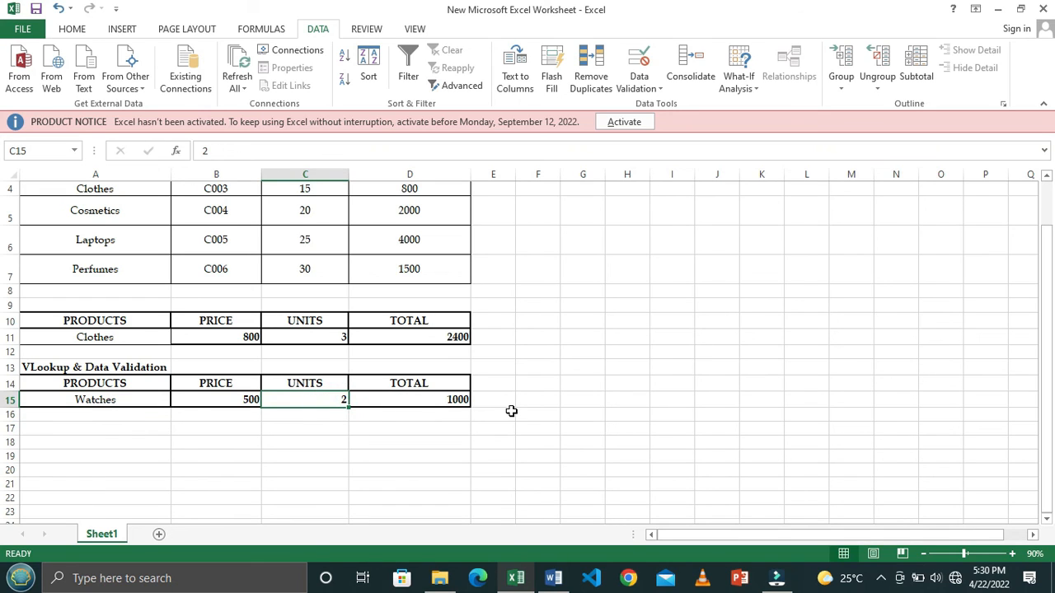
text(5)
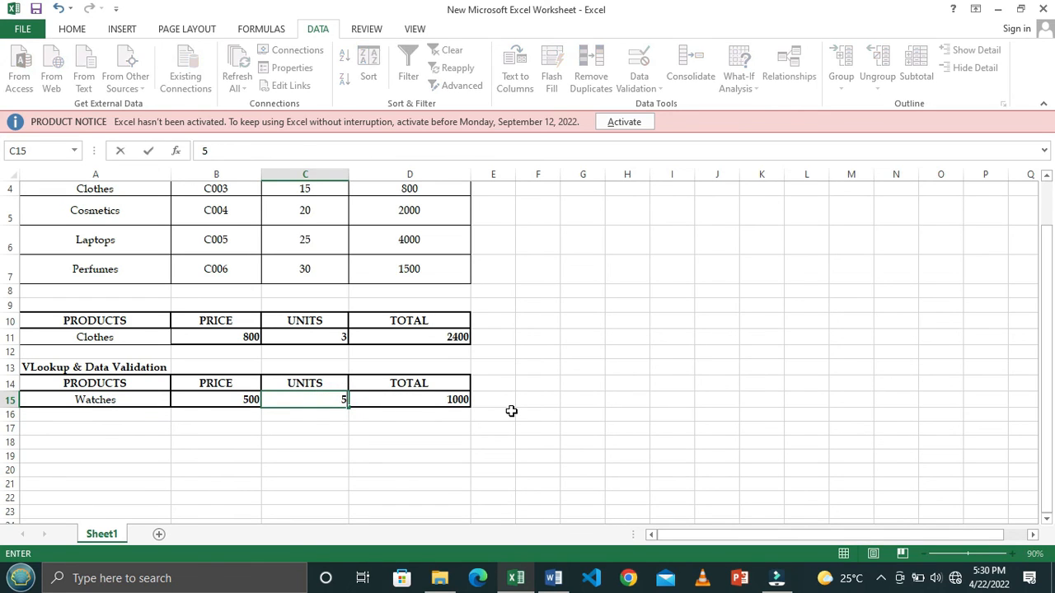
key(Return)
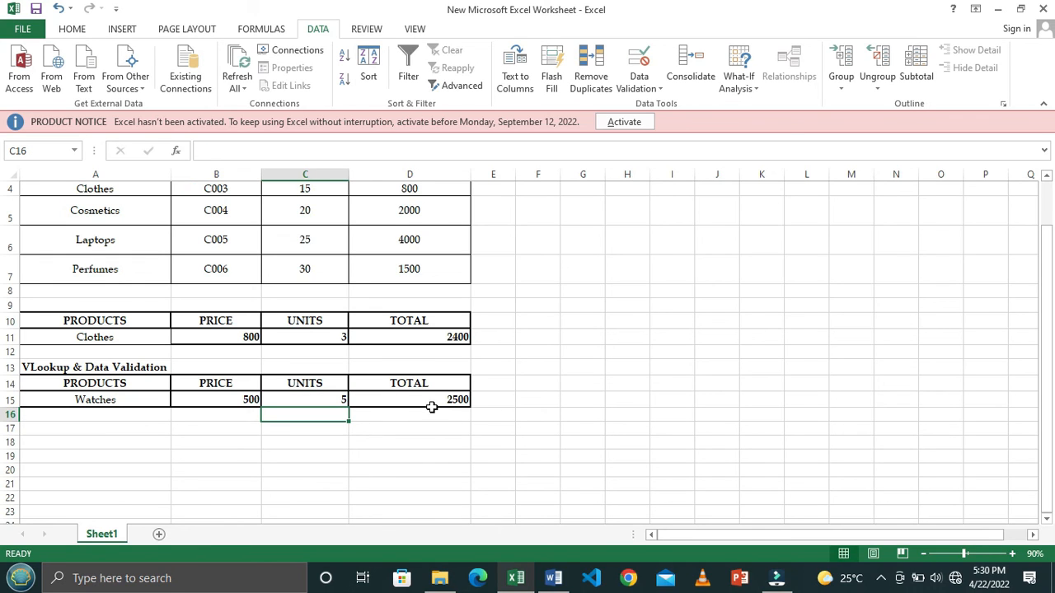
- Choose Laptops as the product in A15 and review the resulting row against the product table
click(146, 398)
click(177, 401)
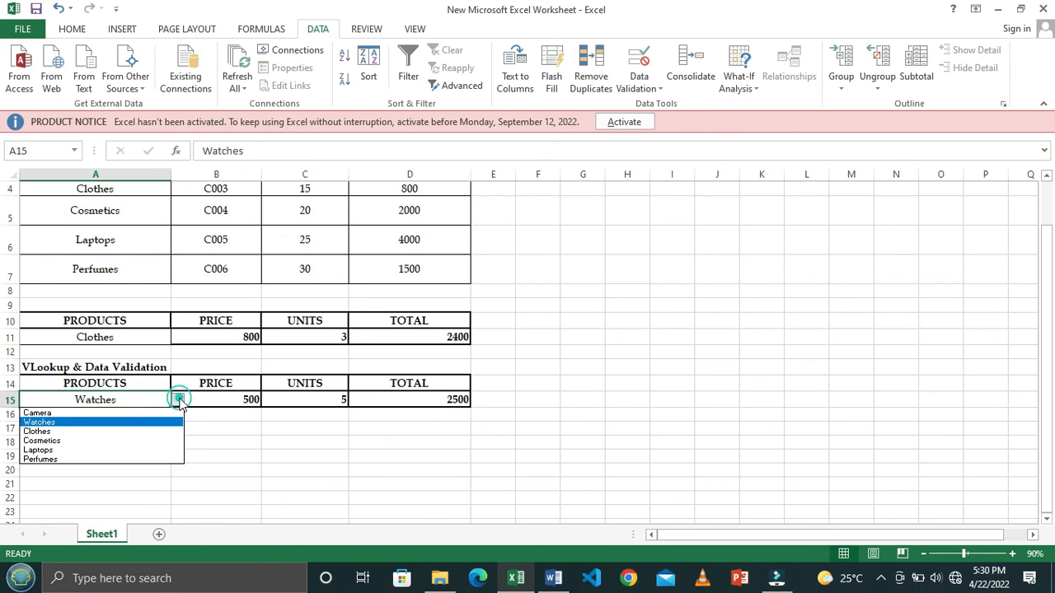
click(99, 450)
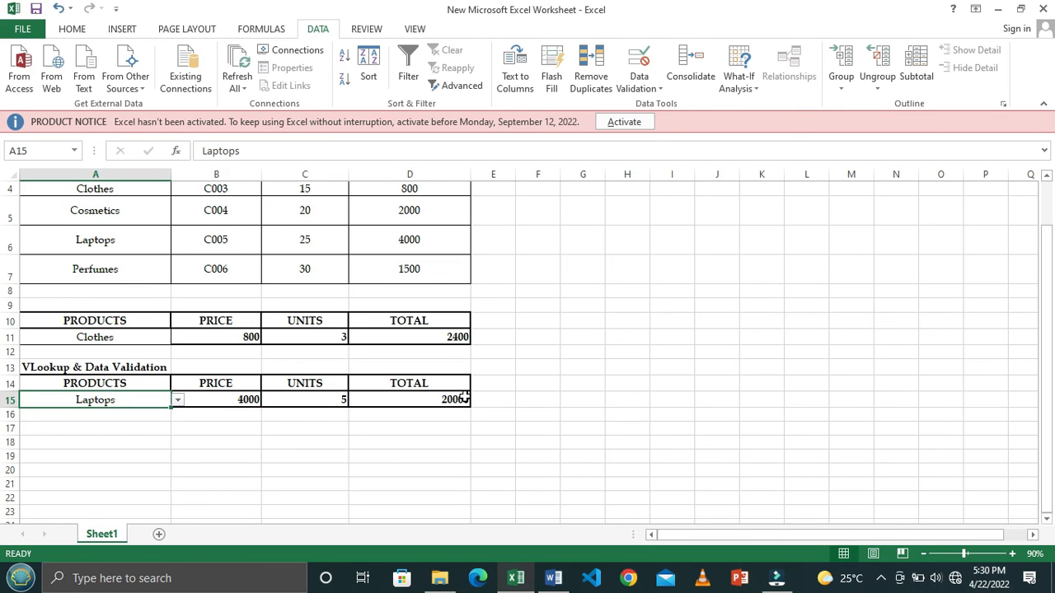
scroll(519, 375, up, 1)
scroll(519, 375, up, 2)
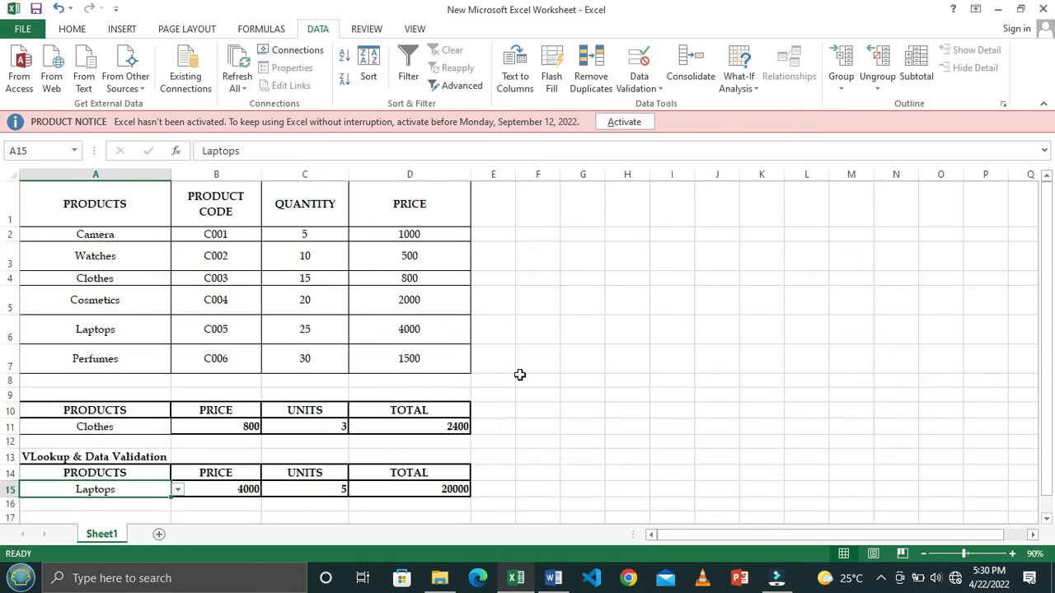
scroll(520, 375, down, 2)
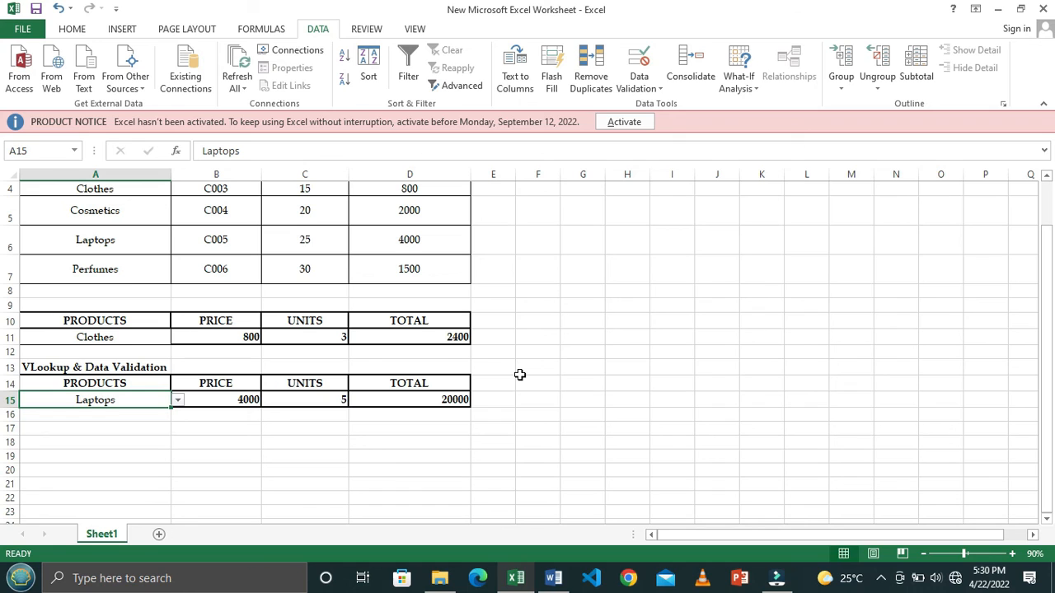
scroll(520, 375, up, 1)
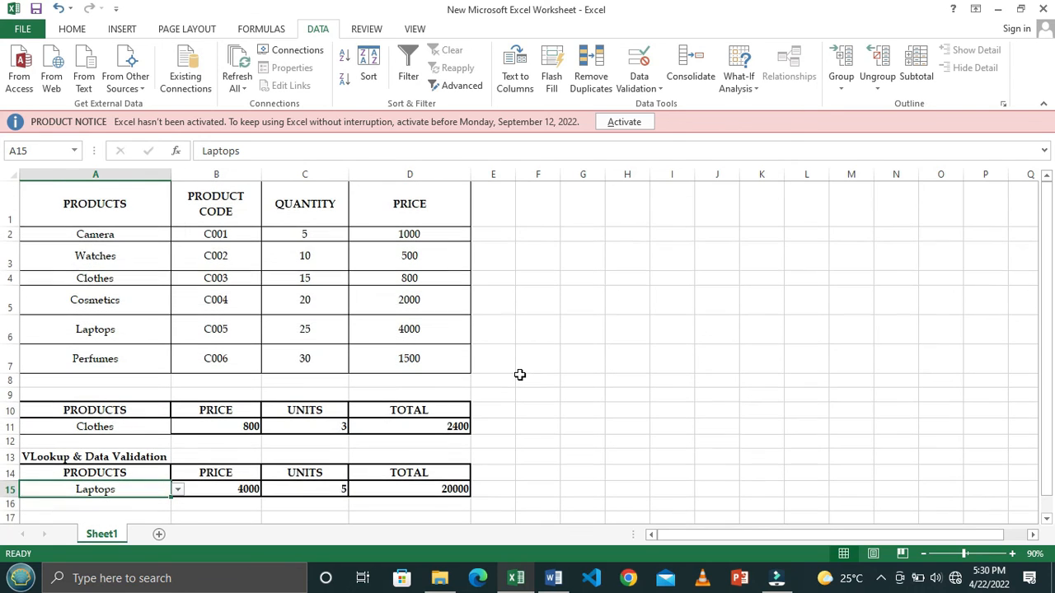